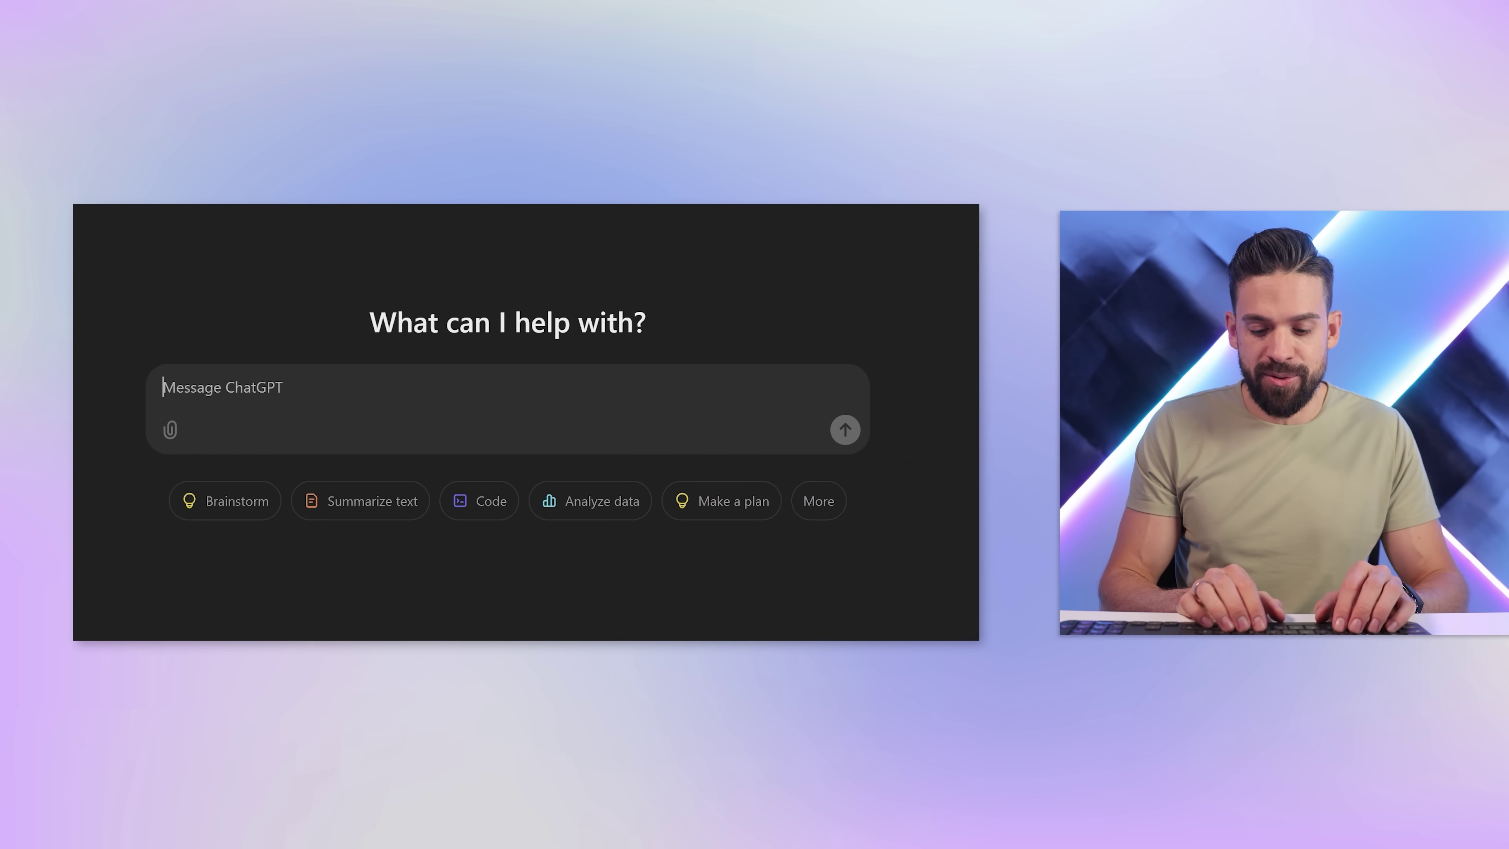
Step: Ask ChatGPT, as an M code expert, how to connect Power BI's Power Query to the OpenAI API, then read the reply
{"action": "type", "text": "How can"}
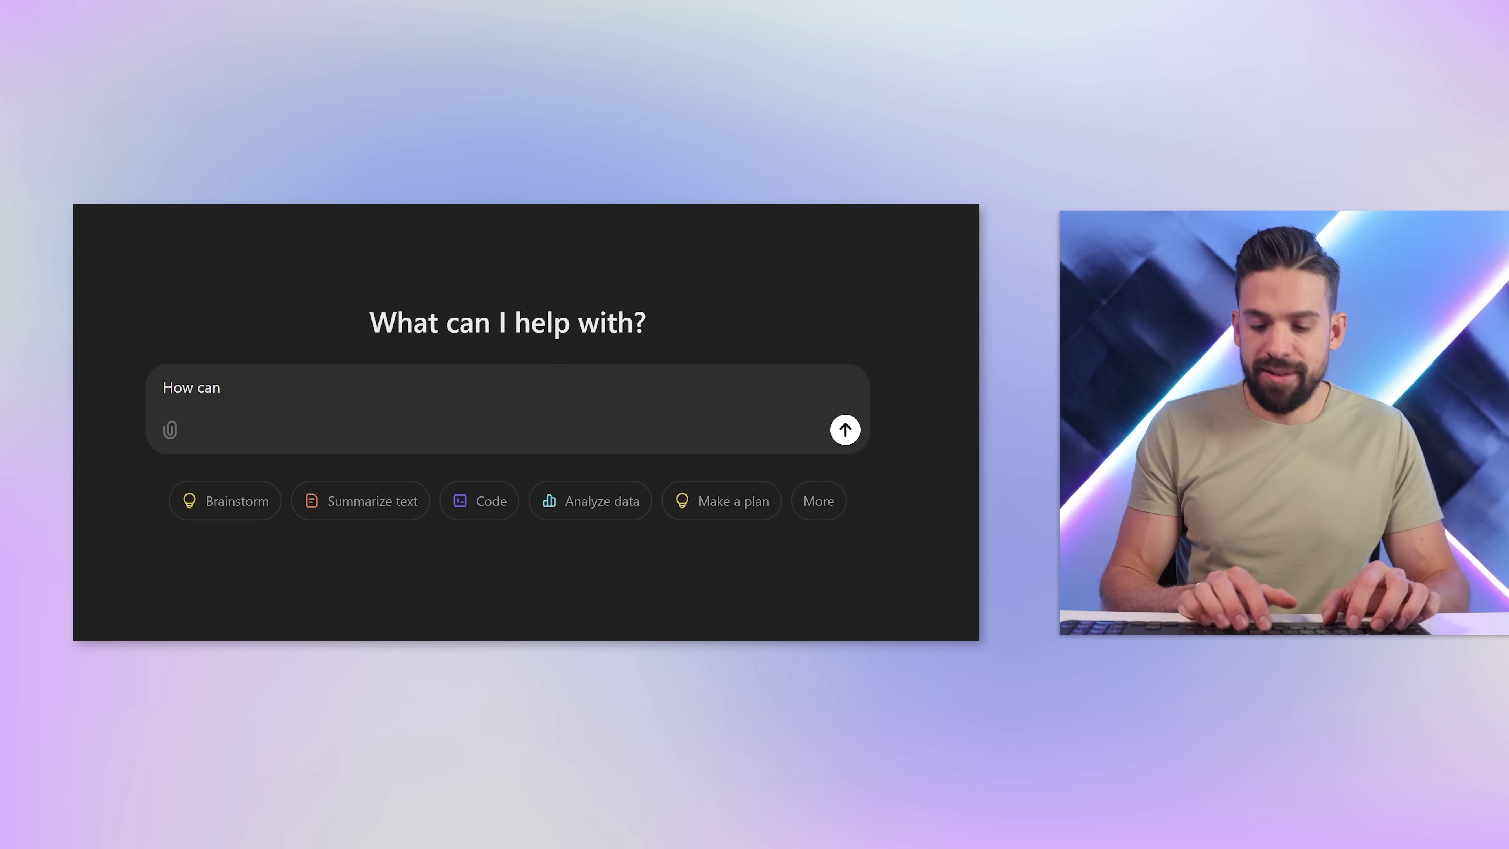
{"action": "type", "text": " I can connect to the OpenAI API"}
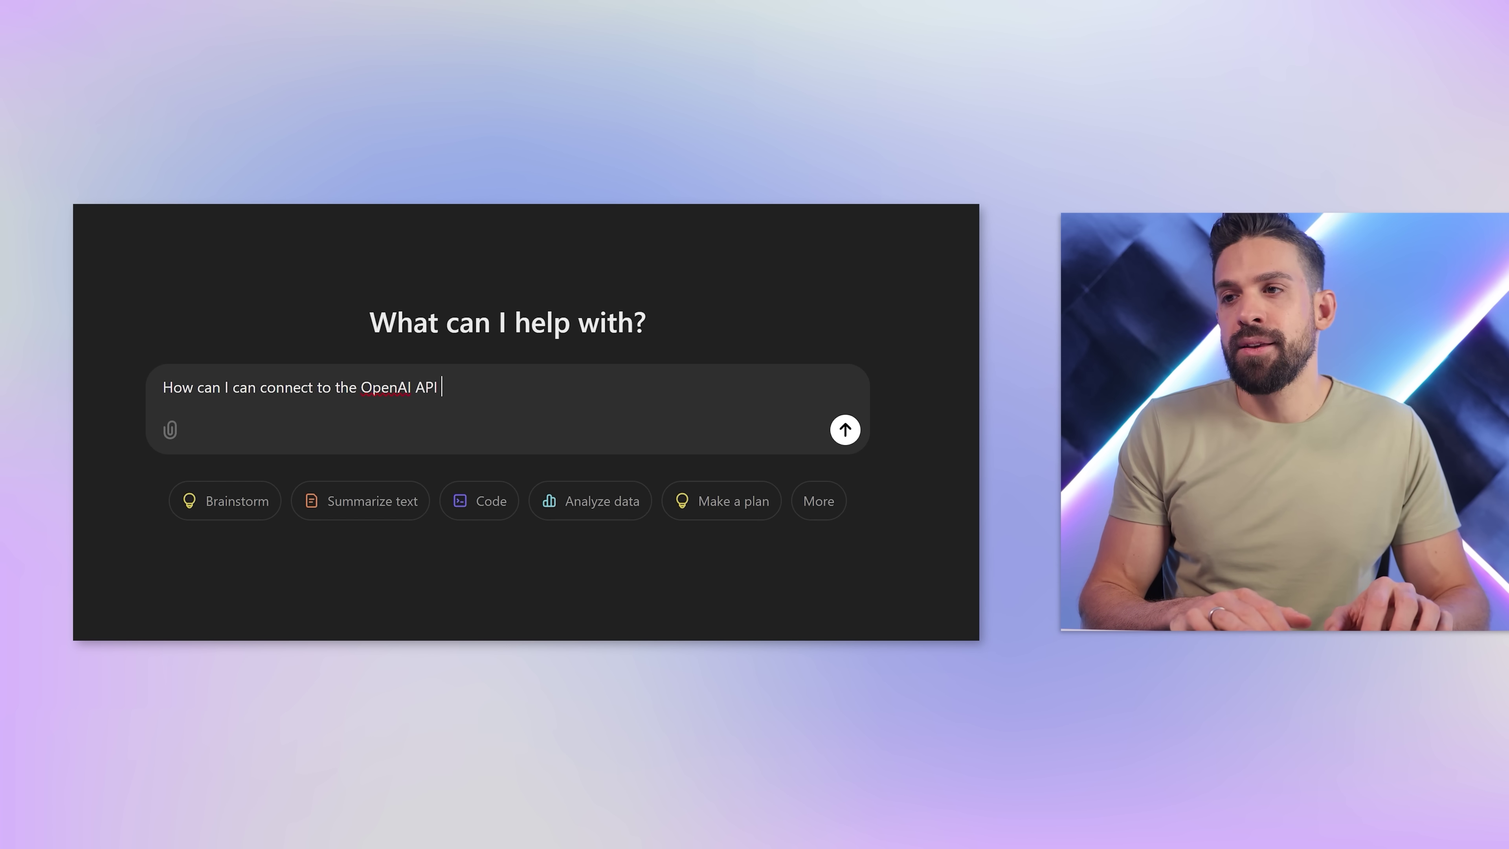
{"action": "type", "text": " with power query from po"}
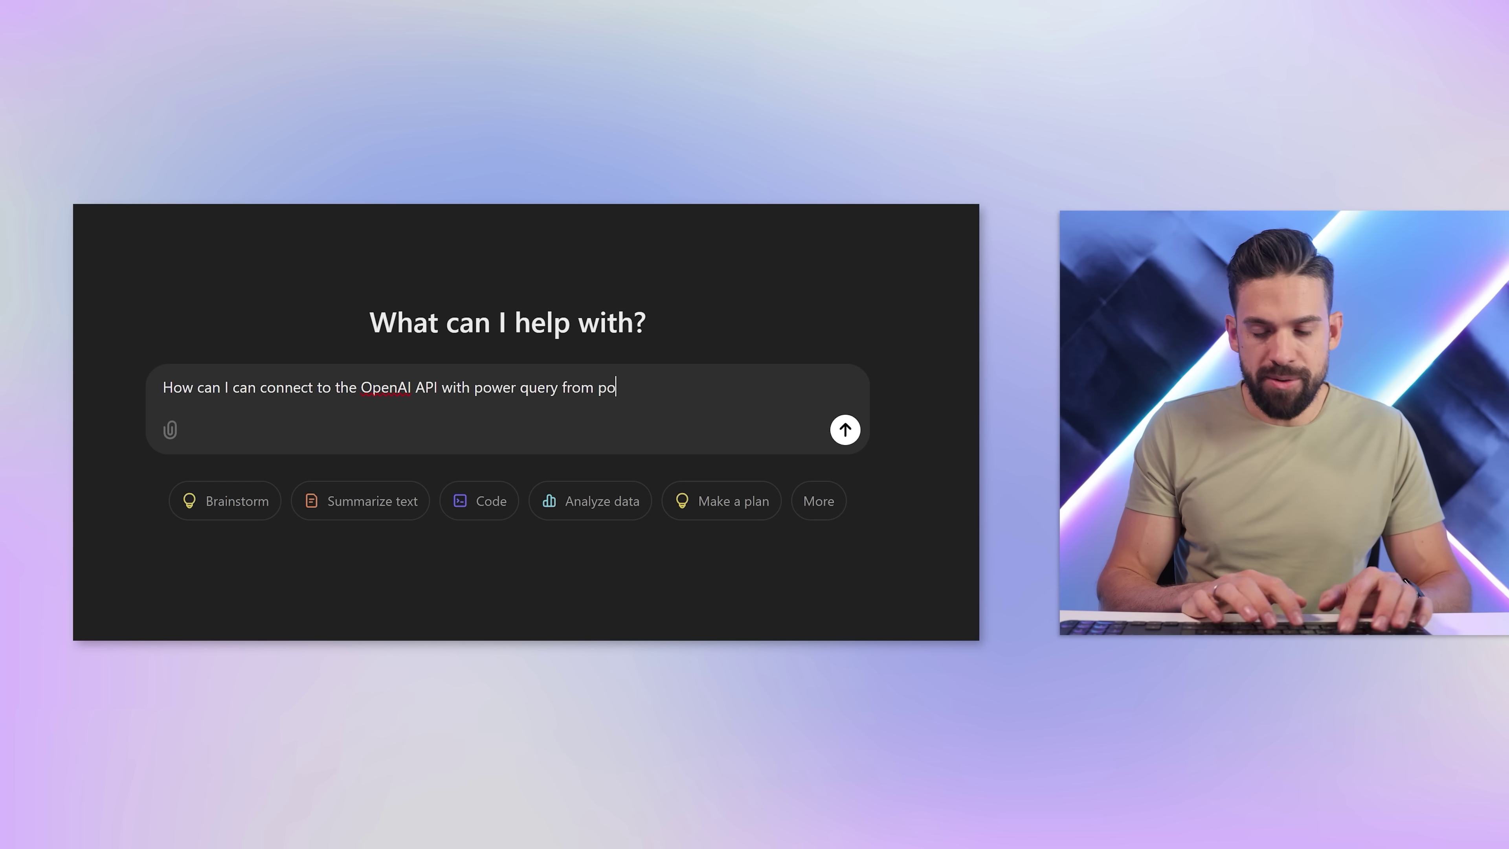
{"action": "type", "text": "wer bi? You are a"}
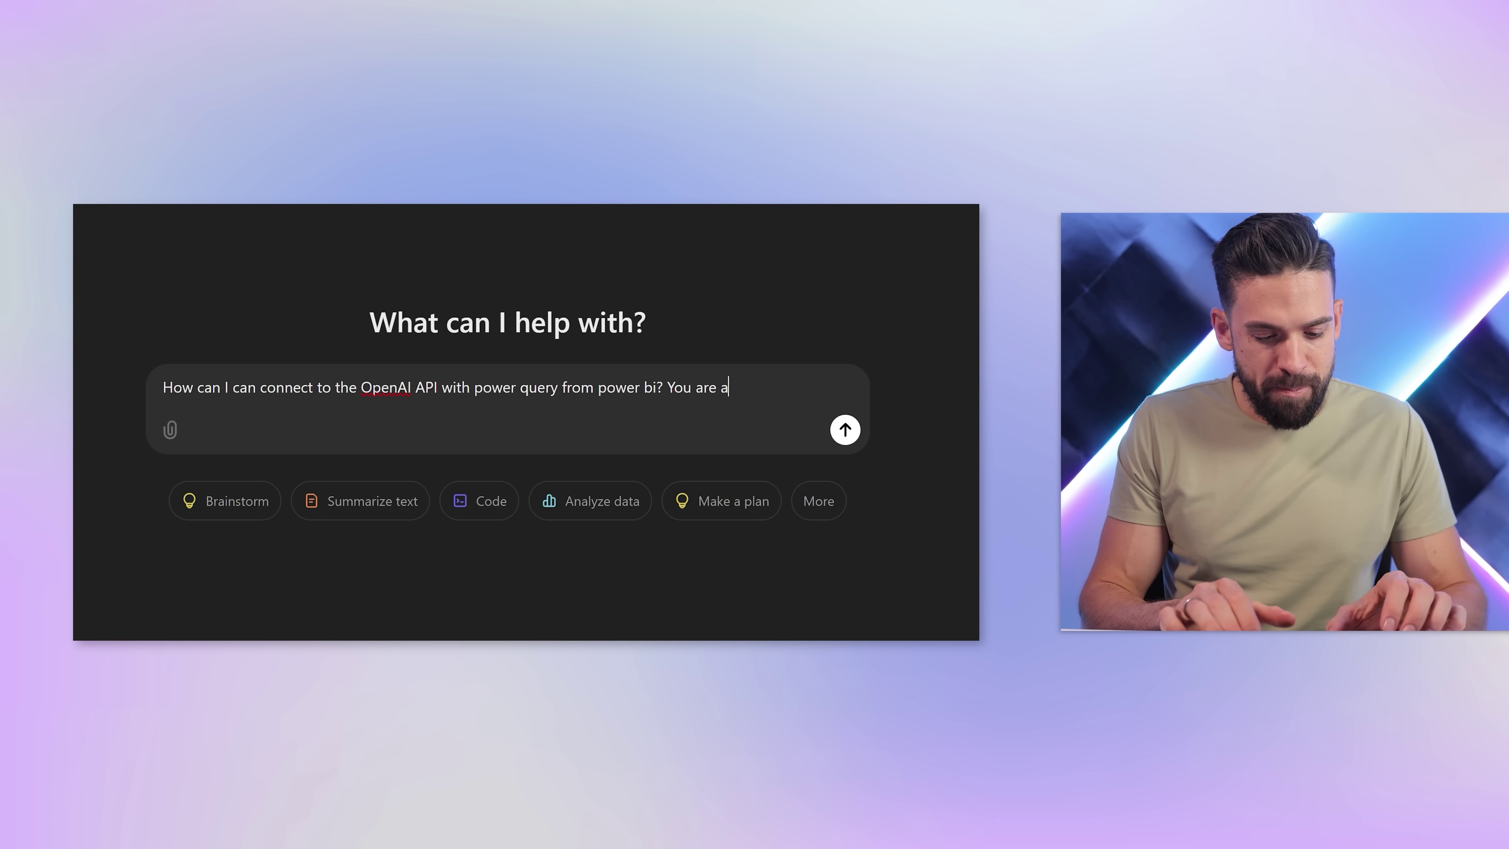
{"action": "type", "text": "y m"}
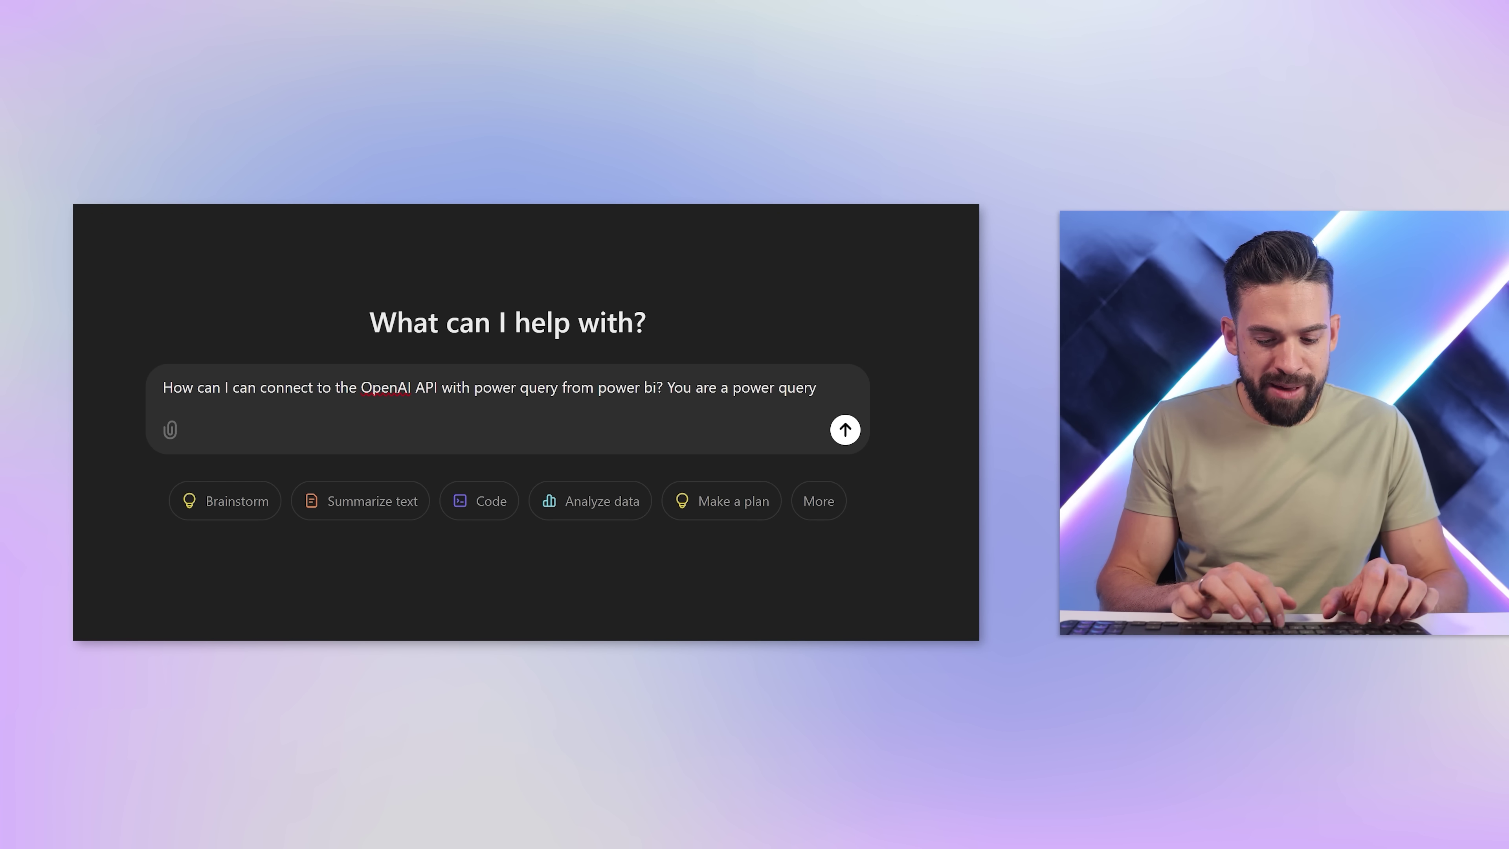
{"action": "type", "text": " code exp"}
{"action": "type", "text": "ert."}
{"action": "key", "text": "Return"}
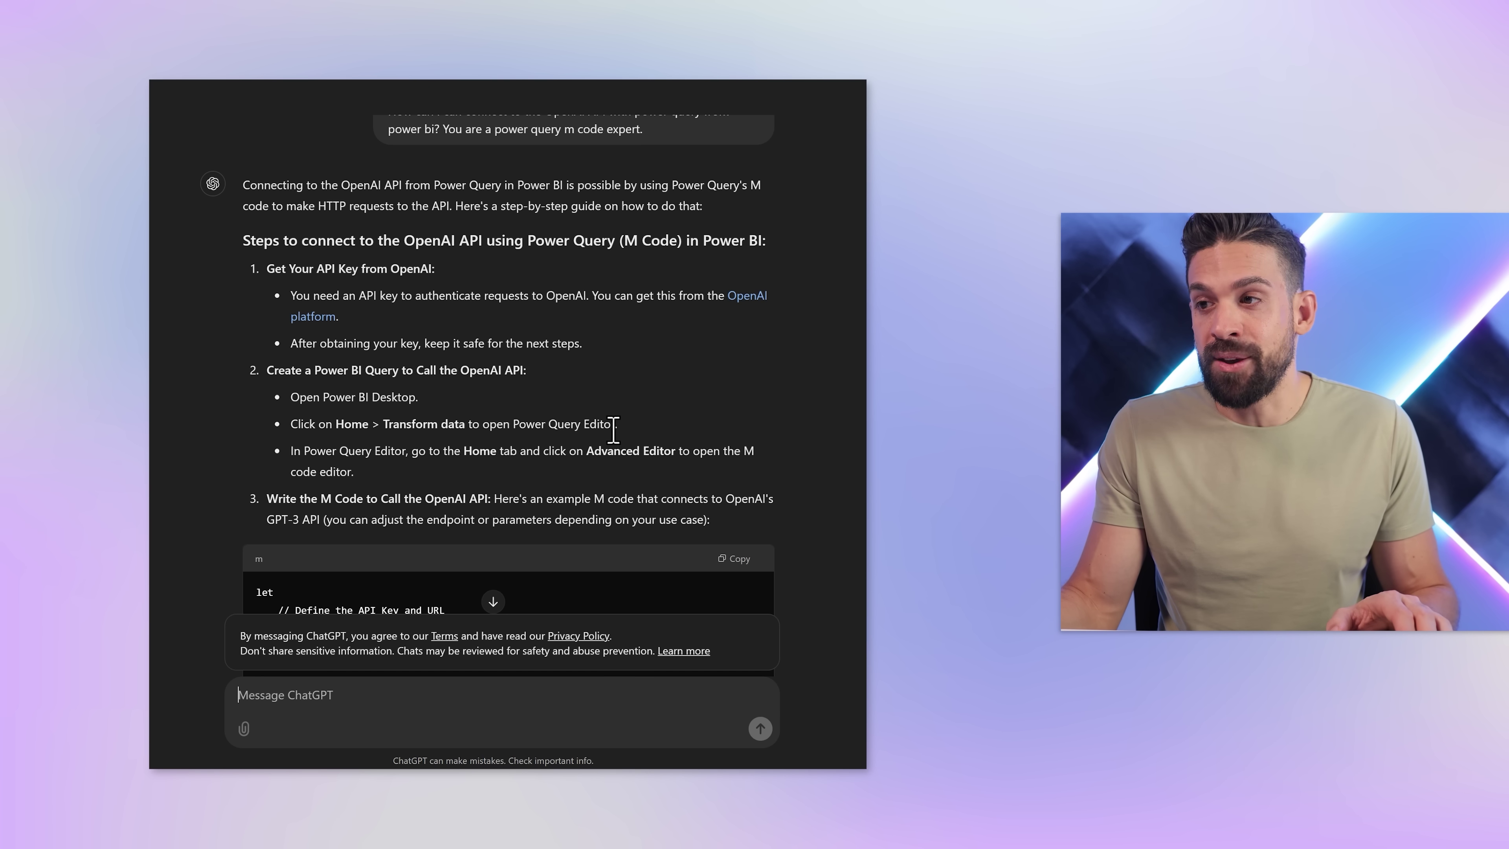
{"action": "scroll", "coordinate": [853, 460], "scroll_direction": "down", "scroll_amount": 7}
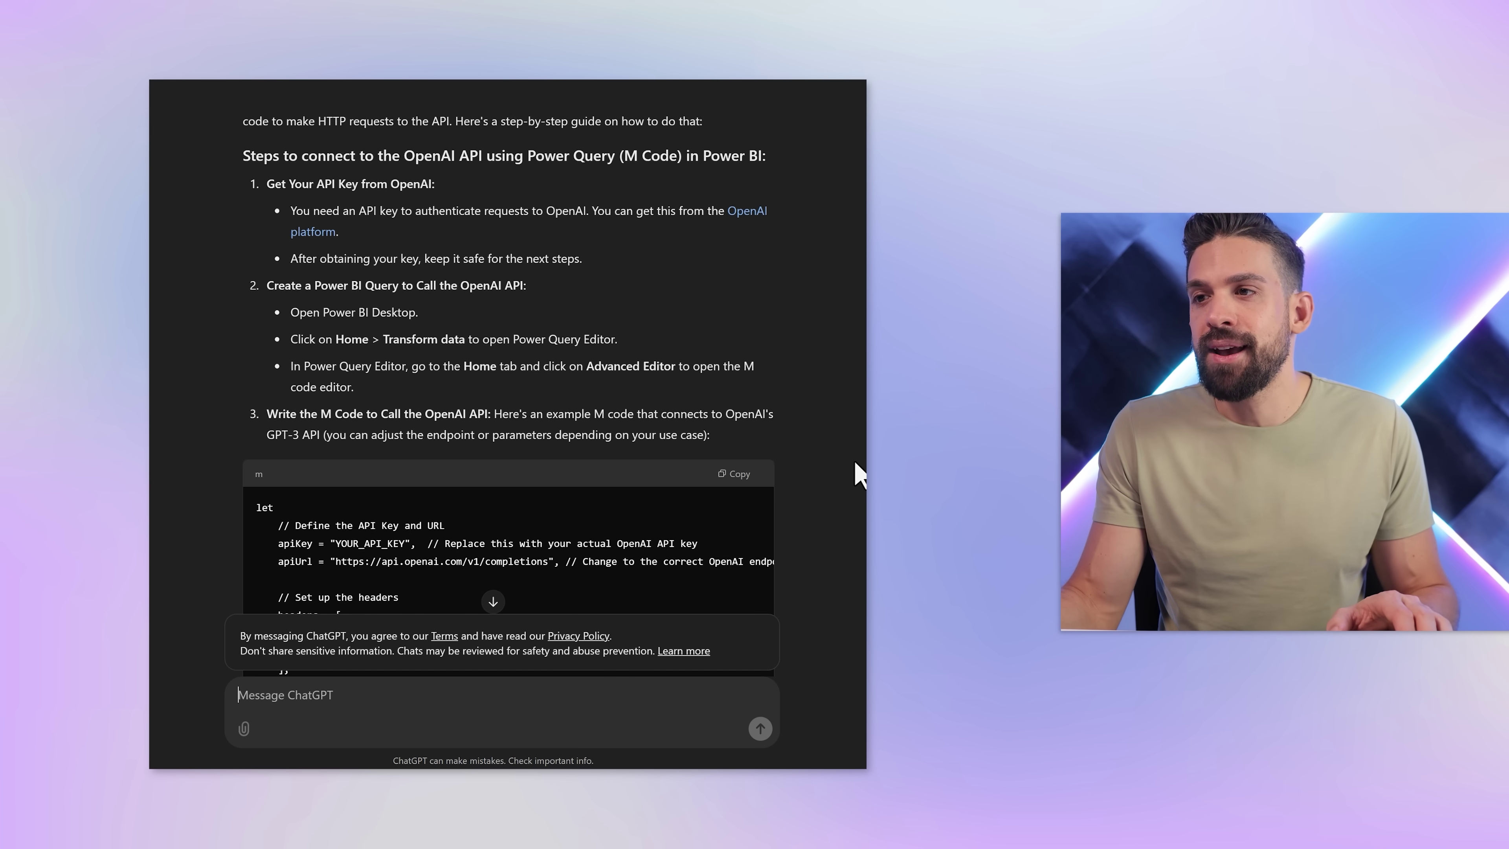
{"action": "scroll", "coordinate": [530, 298], "scroll_direction": "down", "scroll_amount": 5}
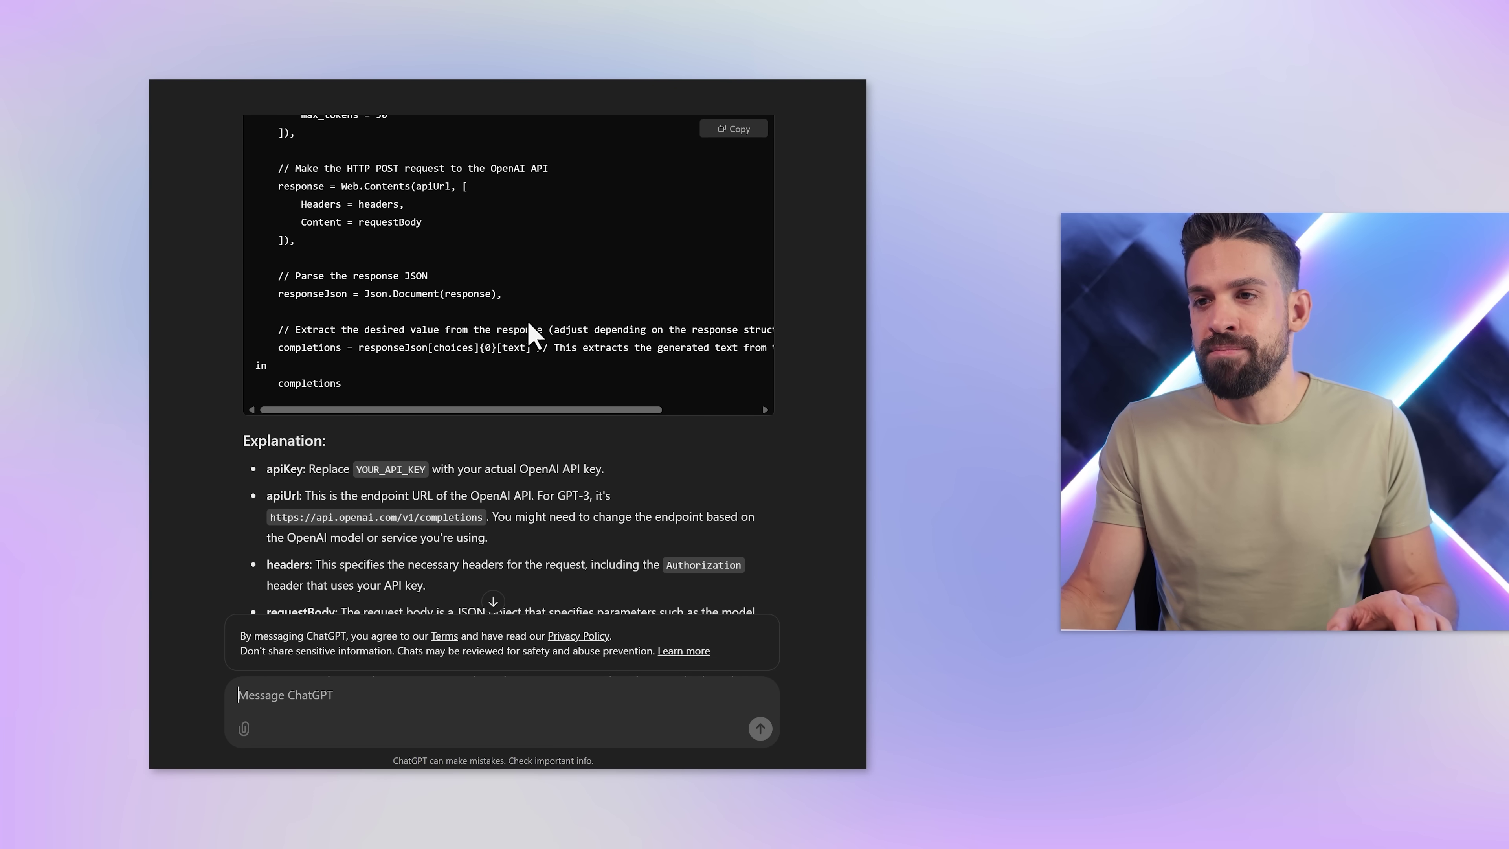
{"action": "scroll", "coordinate": [161, 338], "scroll_direction": "down", "scroll_amount": 5}
{"action": "scroll", "coordinate": [718, 449], "scroll_direction": "down", "scroll_amount": 4}
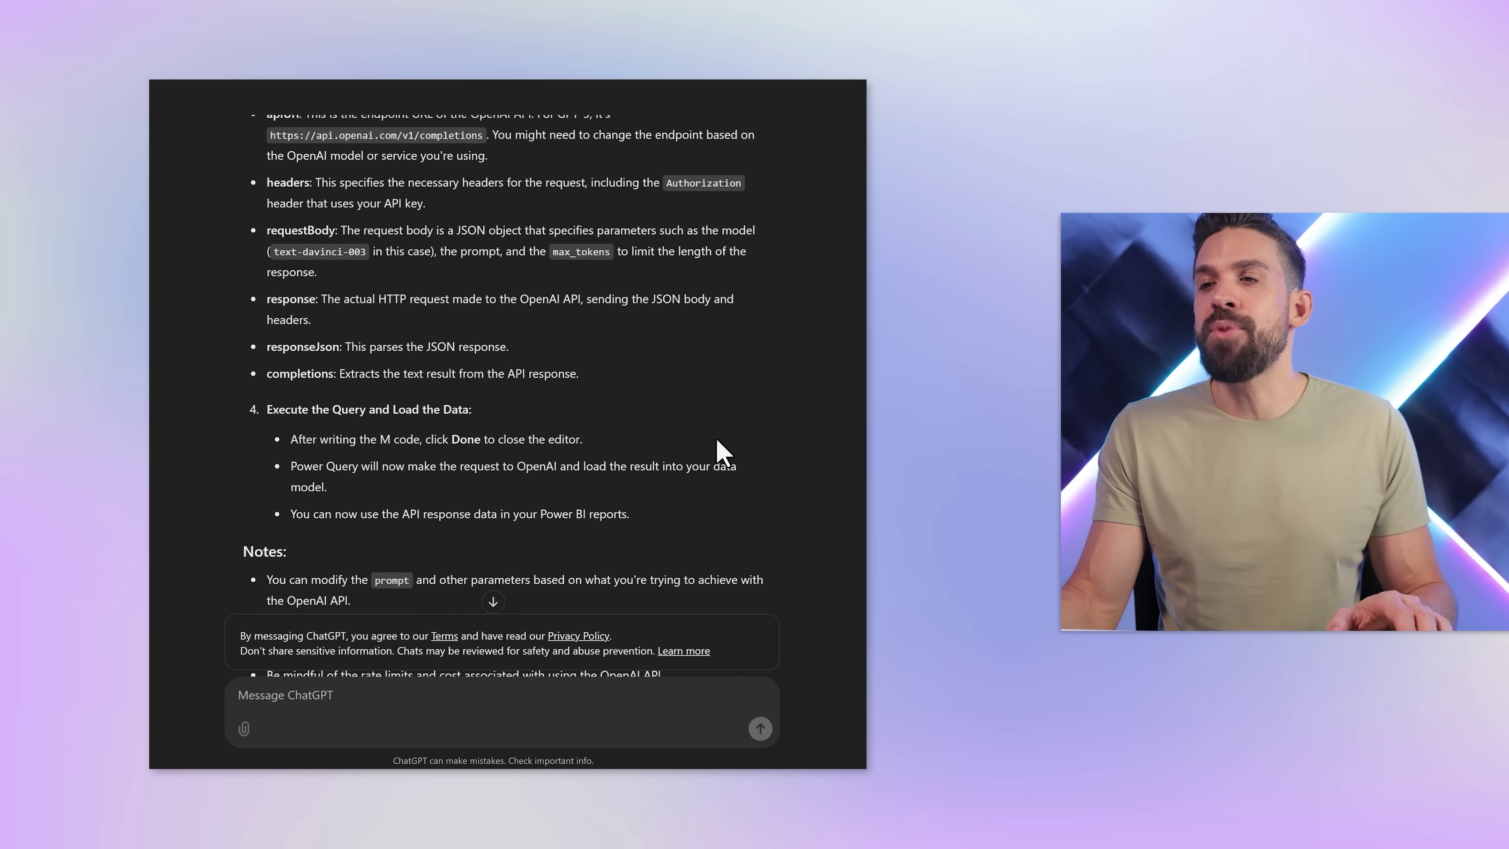
{"action": "scroll", "coordinate": [775, 468], "scroll_direction": "up", "scroll_amount": 9}
{"action": "scroll", "coordinate": [777, 461], "scroll_direction": "up", "scroll_amount": 15}
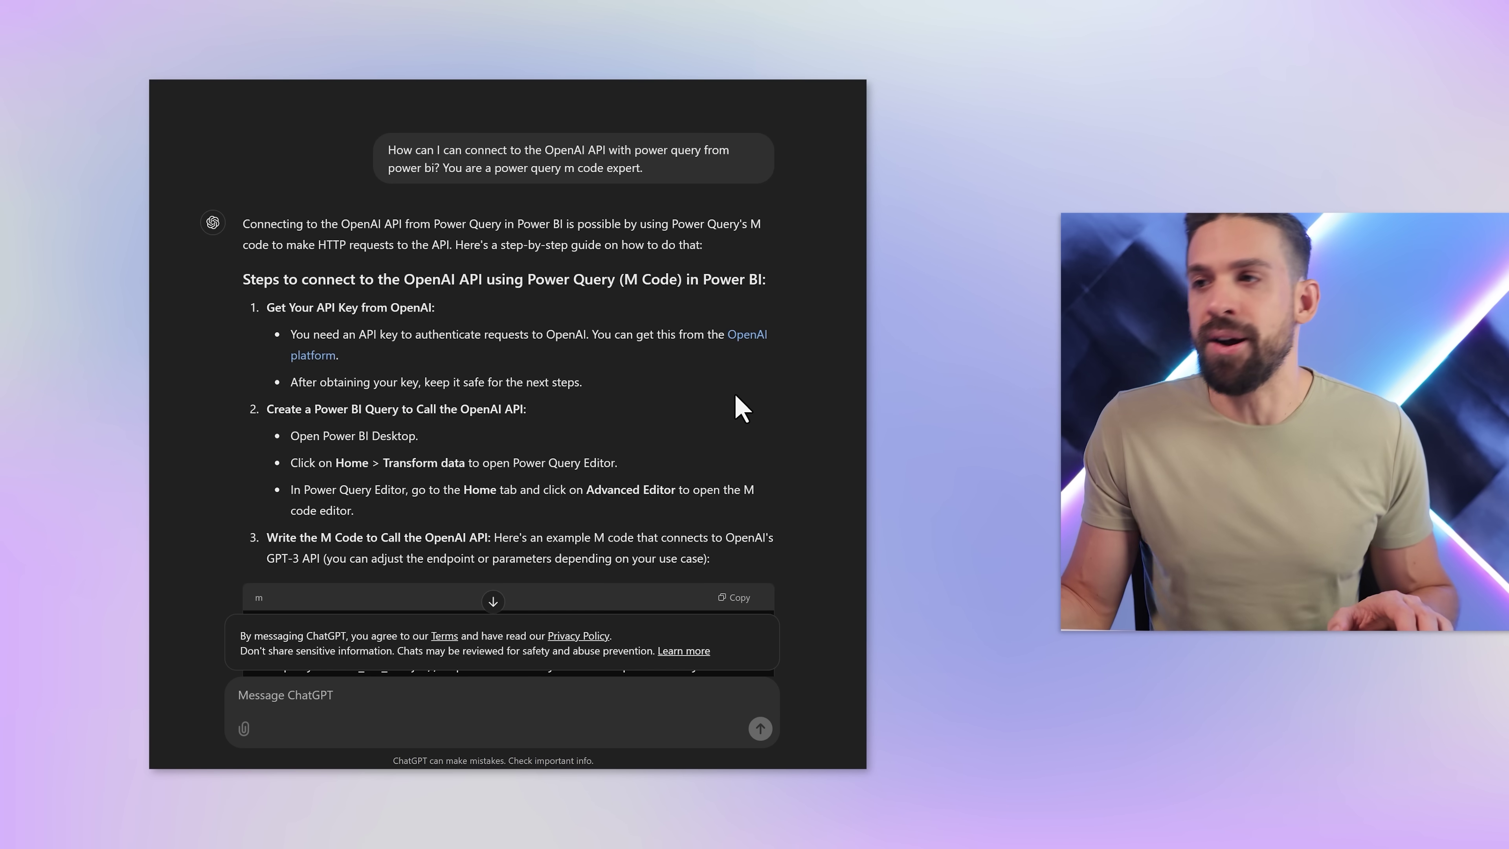
Step: Open the OpenAI platform in a new tab and start a new secret key on the organization's API keys page
{"action": "right_click", "coordinate": [746, 338]}
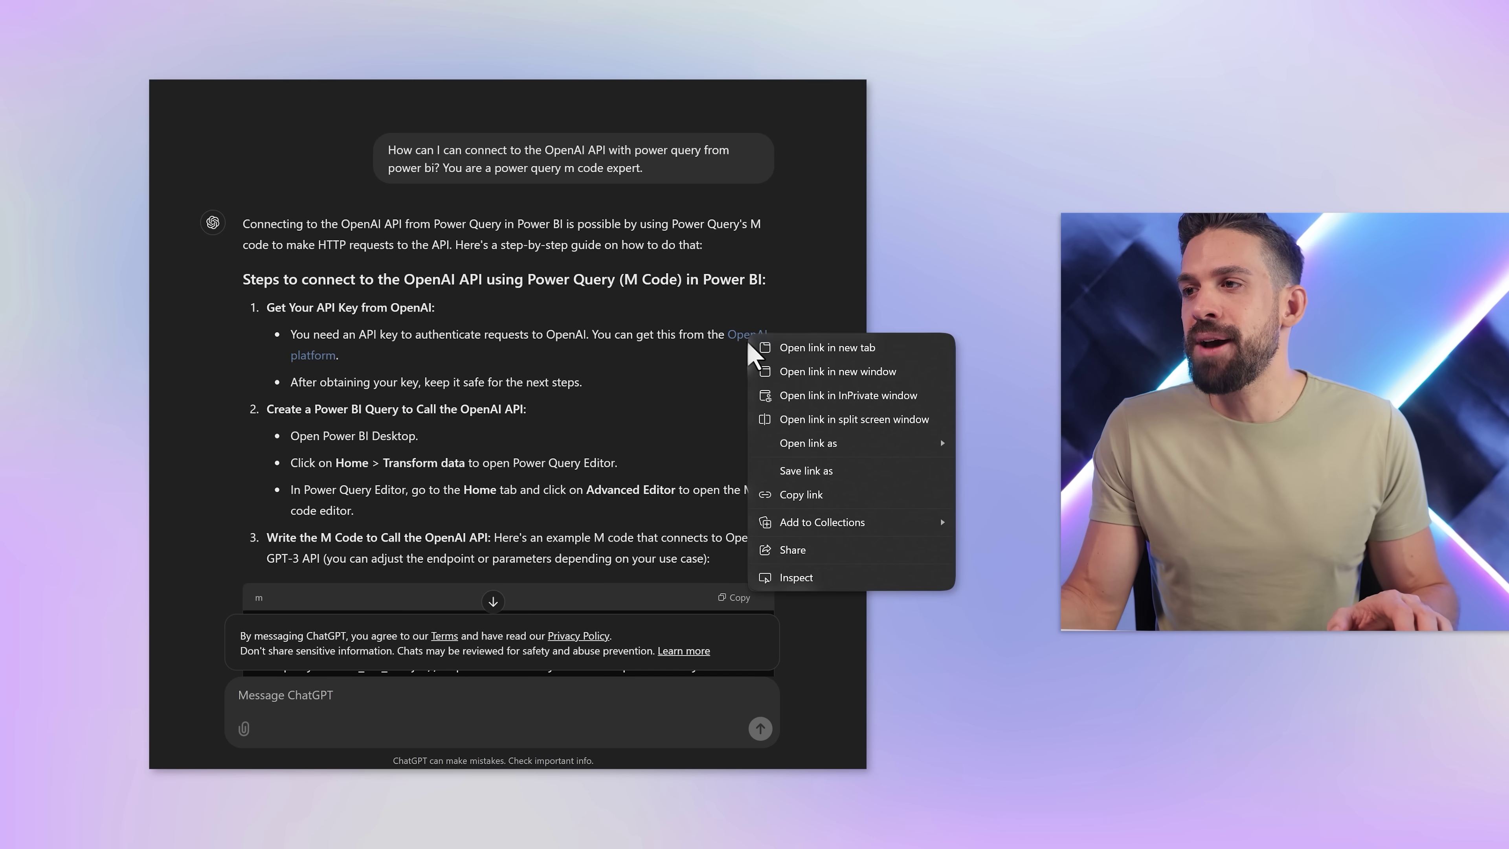
{"action": "left_click", "coordinate": [791, 355]}
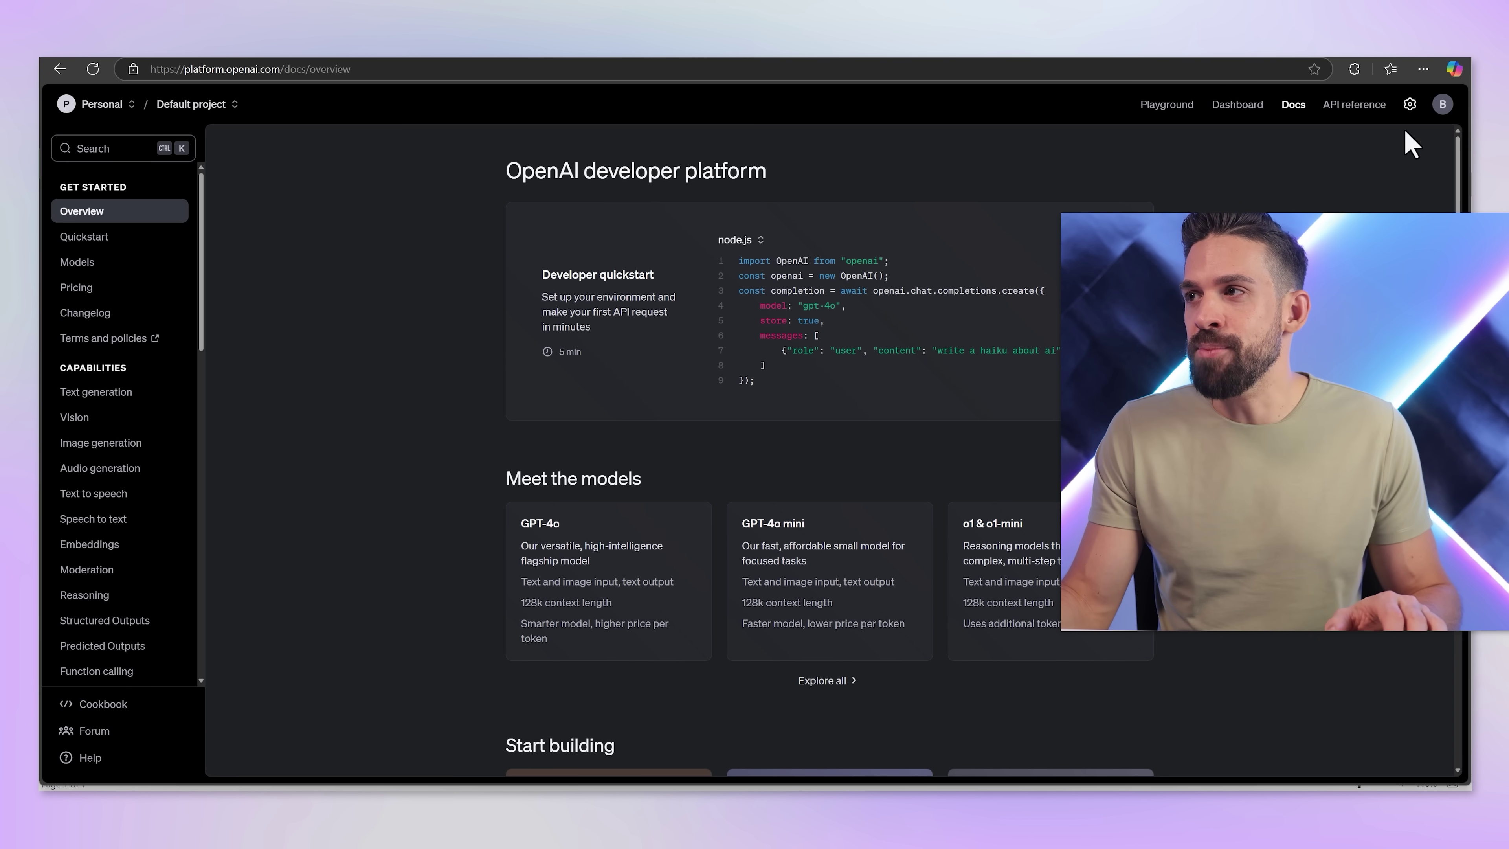
{"action": "left_click", "coordinate": [1412, 110]}
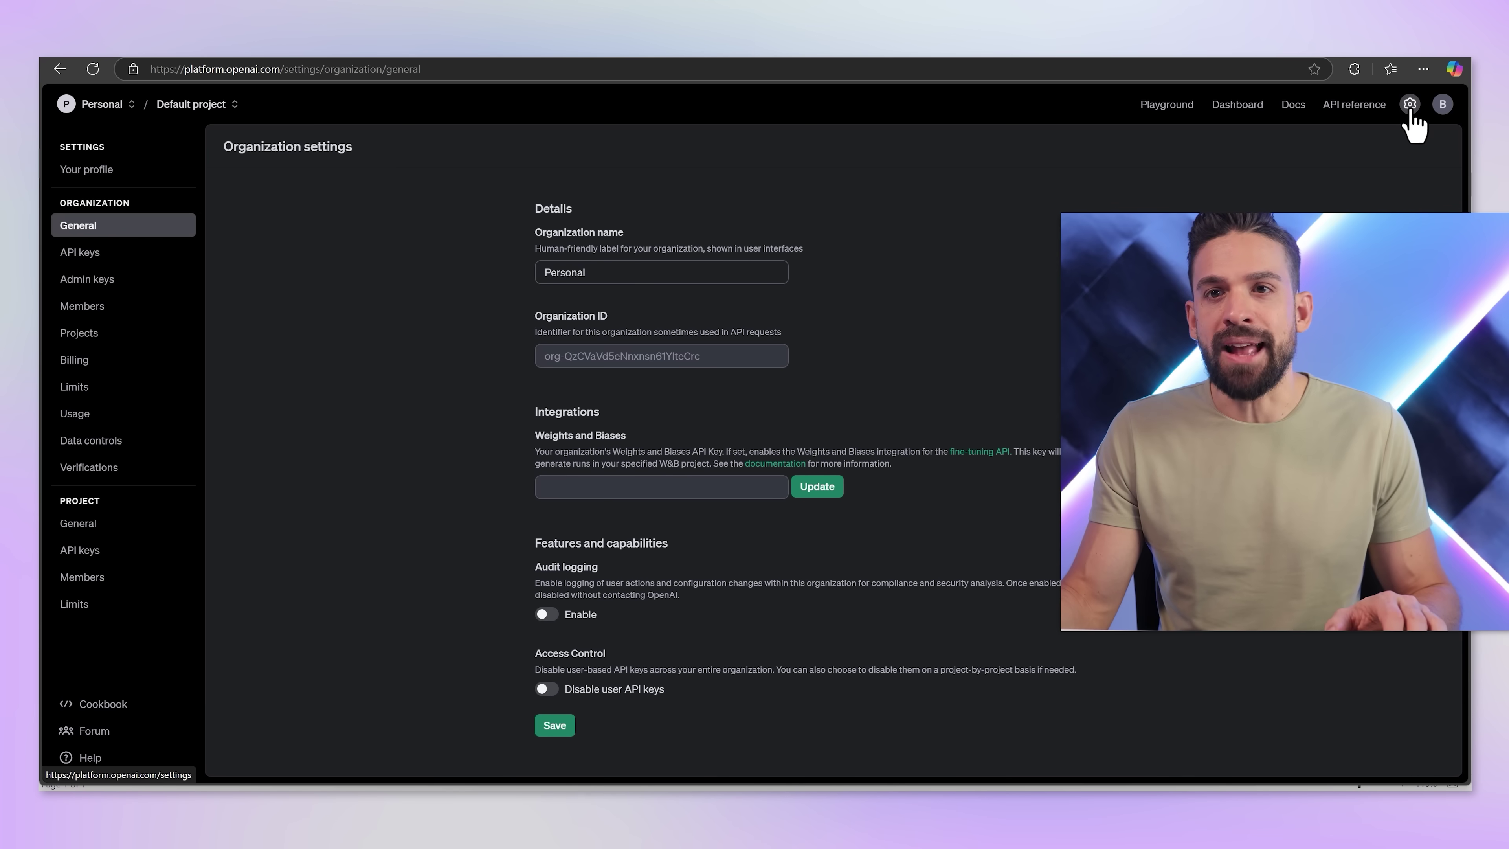
{"action": "left_click", "coordinate": [134, 262]}
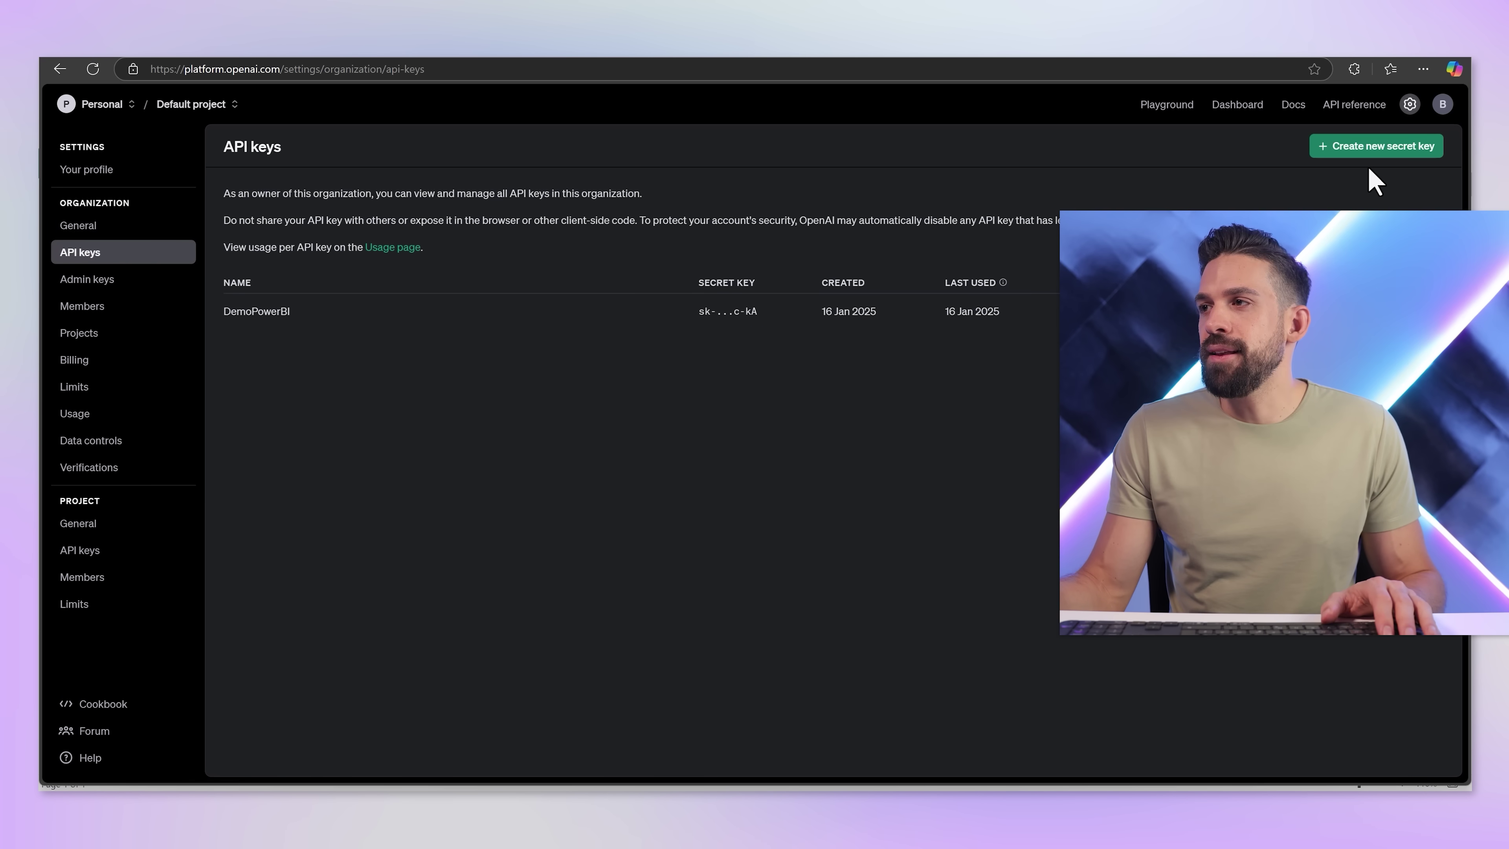
{"action": "left_click", "coordinate": [1380, 152]}
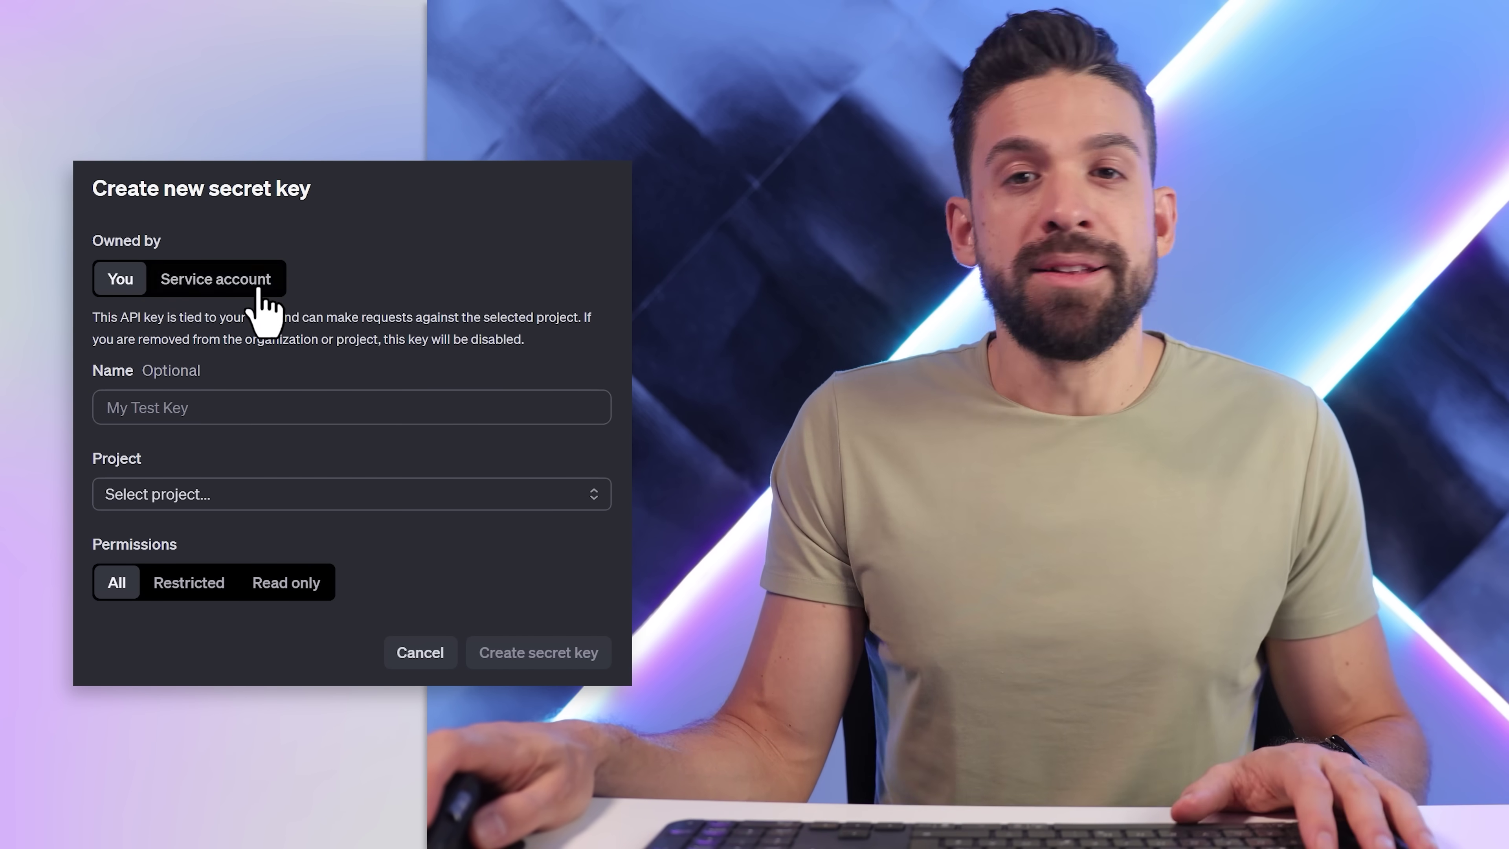
Step: Create and copy a secret key named PowerBIDemo in the Default project, then view the billing overview
{"action": "left_click", "coordinate": [229, 411]}
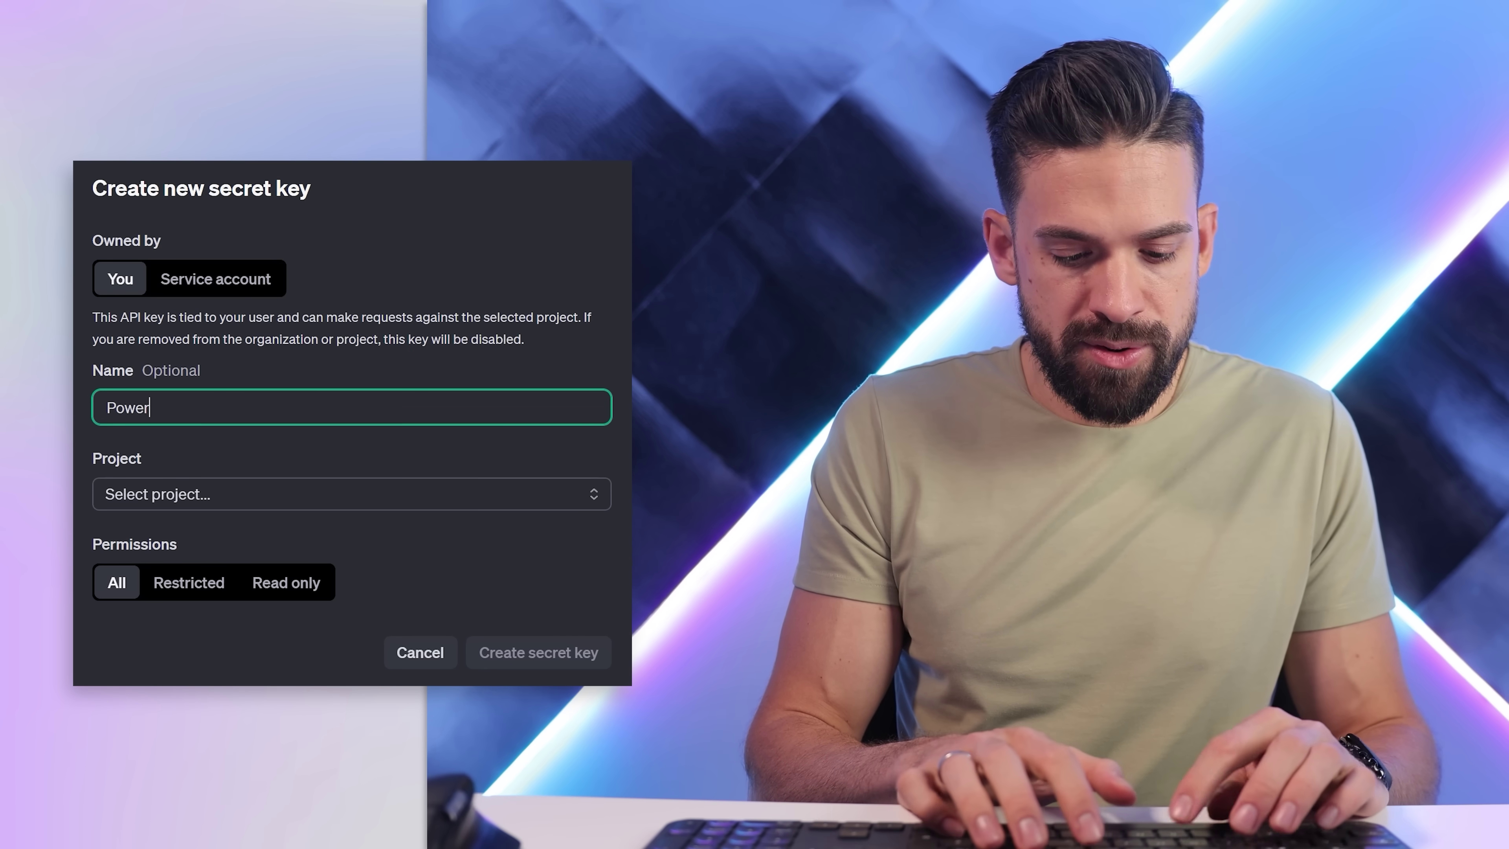
{"action": "type", "text": "PowerBIDemo"}
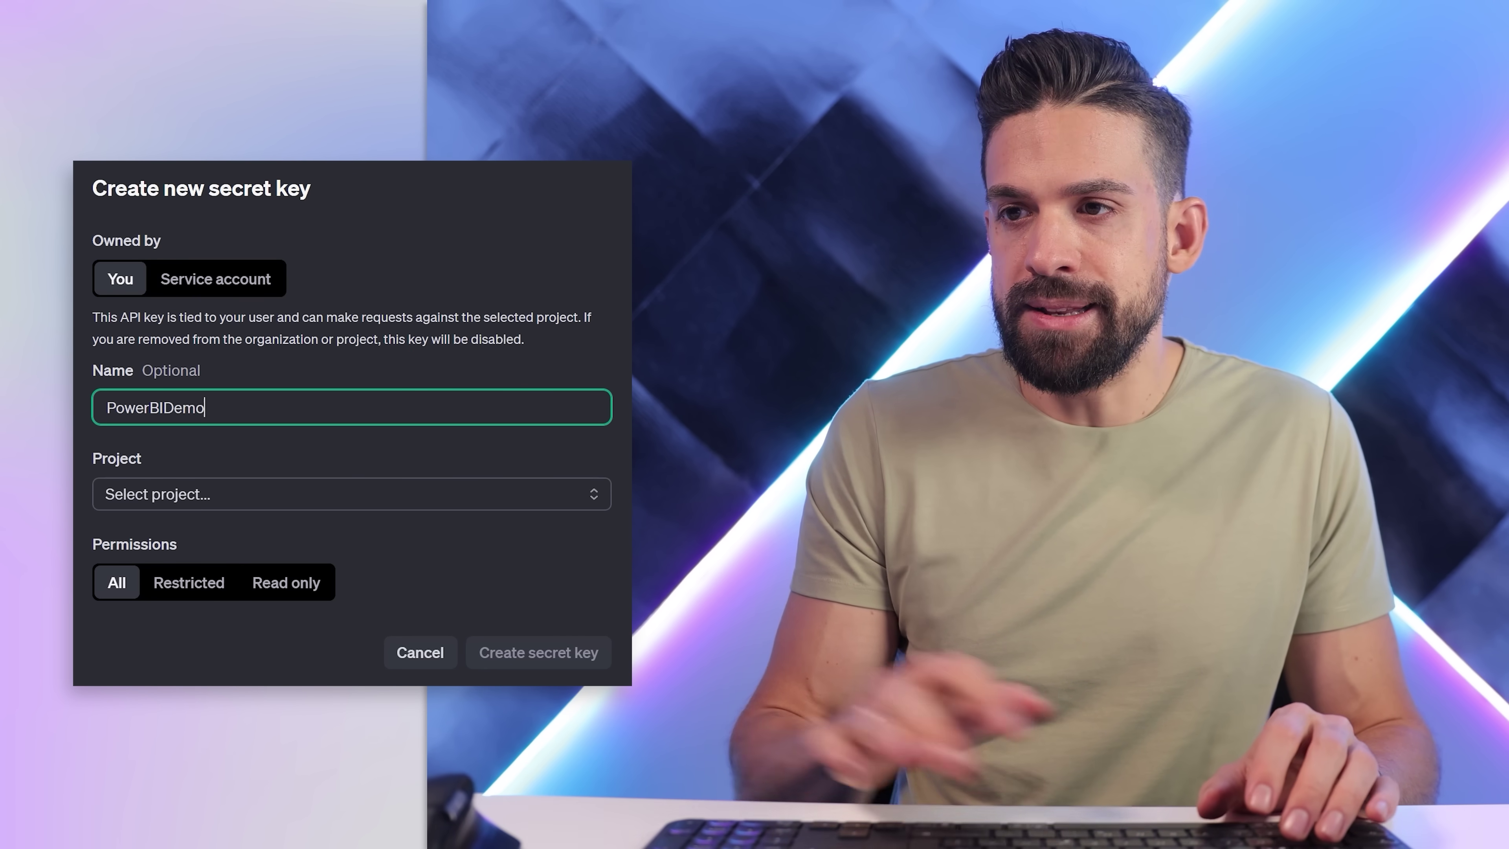
{"action": "left_click", "coordinate": [447, 493]}
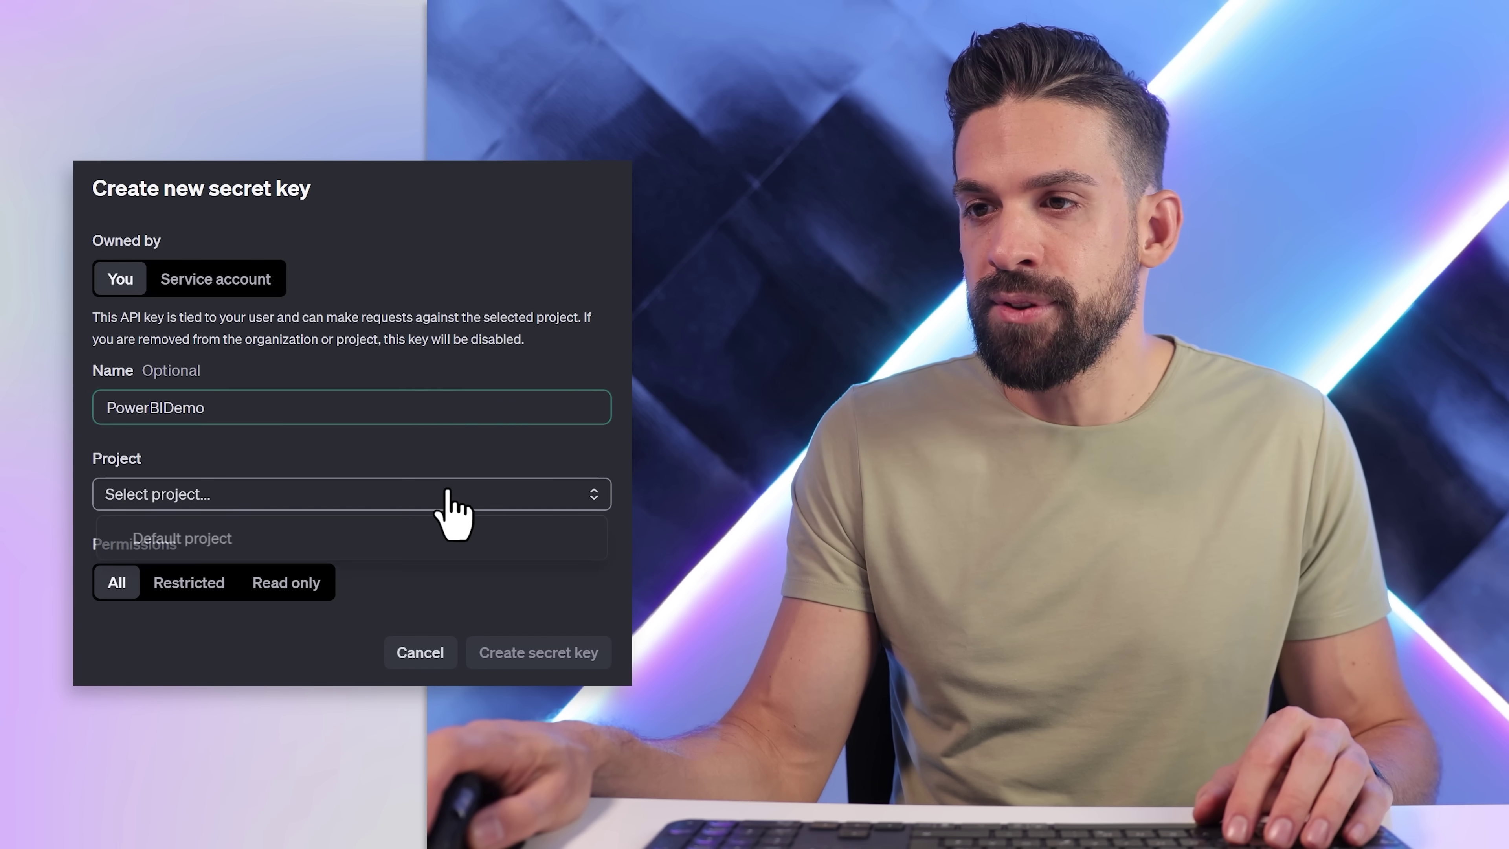
{"action": "left_click", "coordinate": [300, 538]}
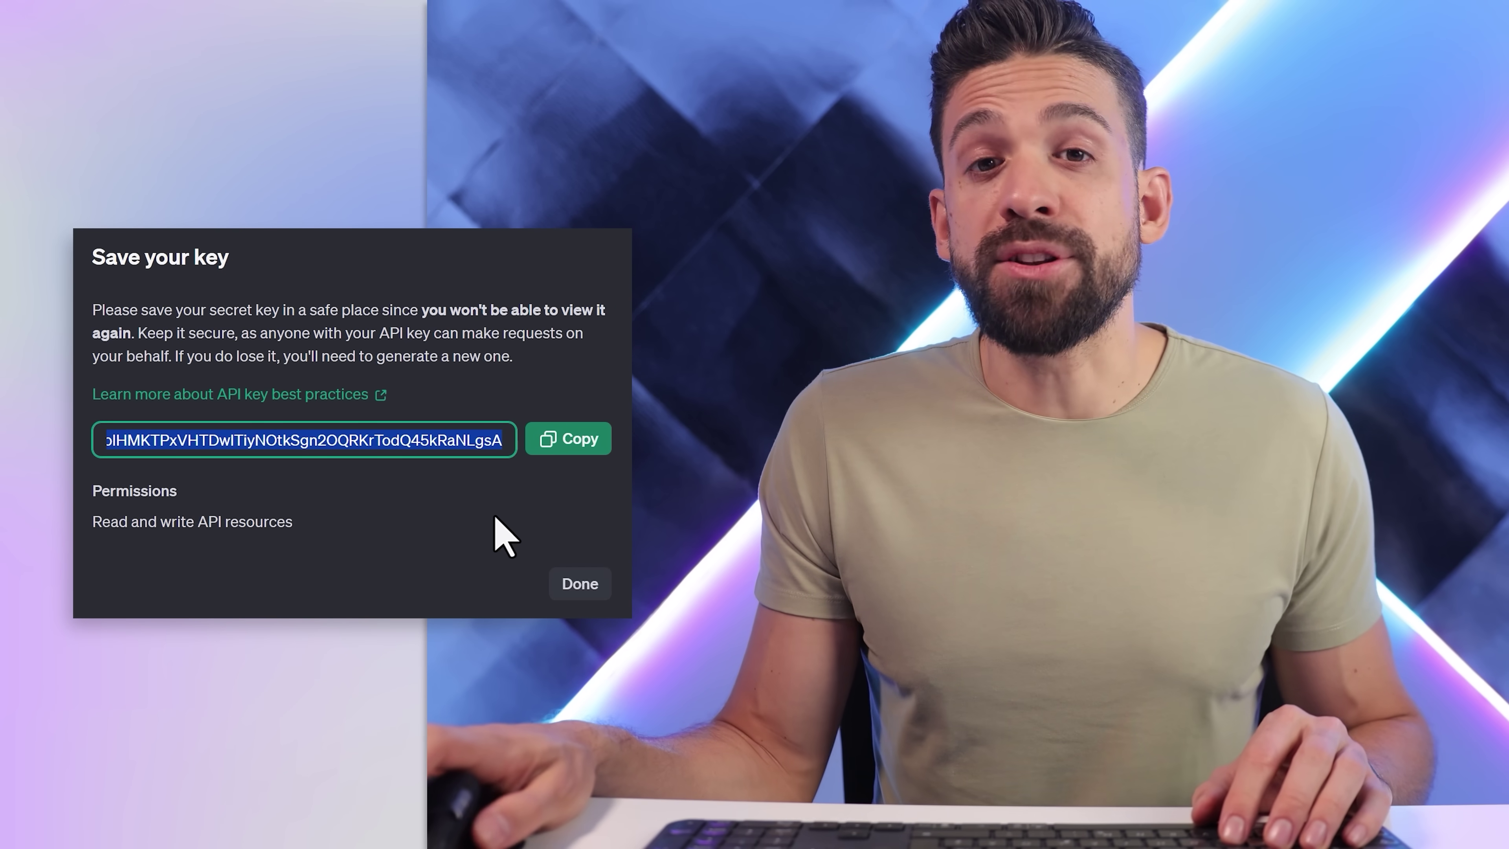
{"action": "left_click", "coordinate": [568, 449]}
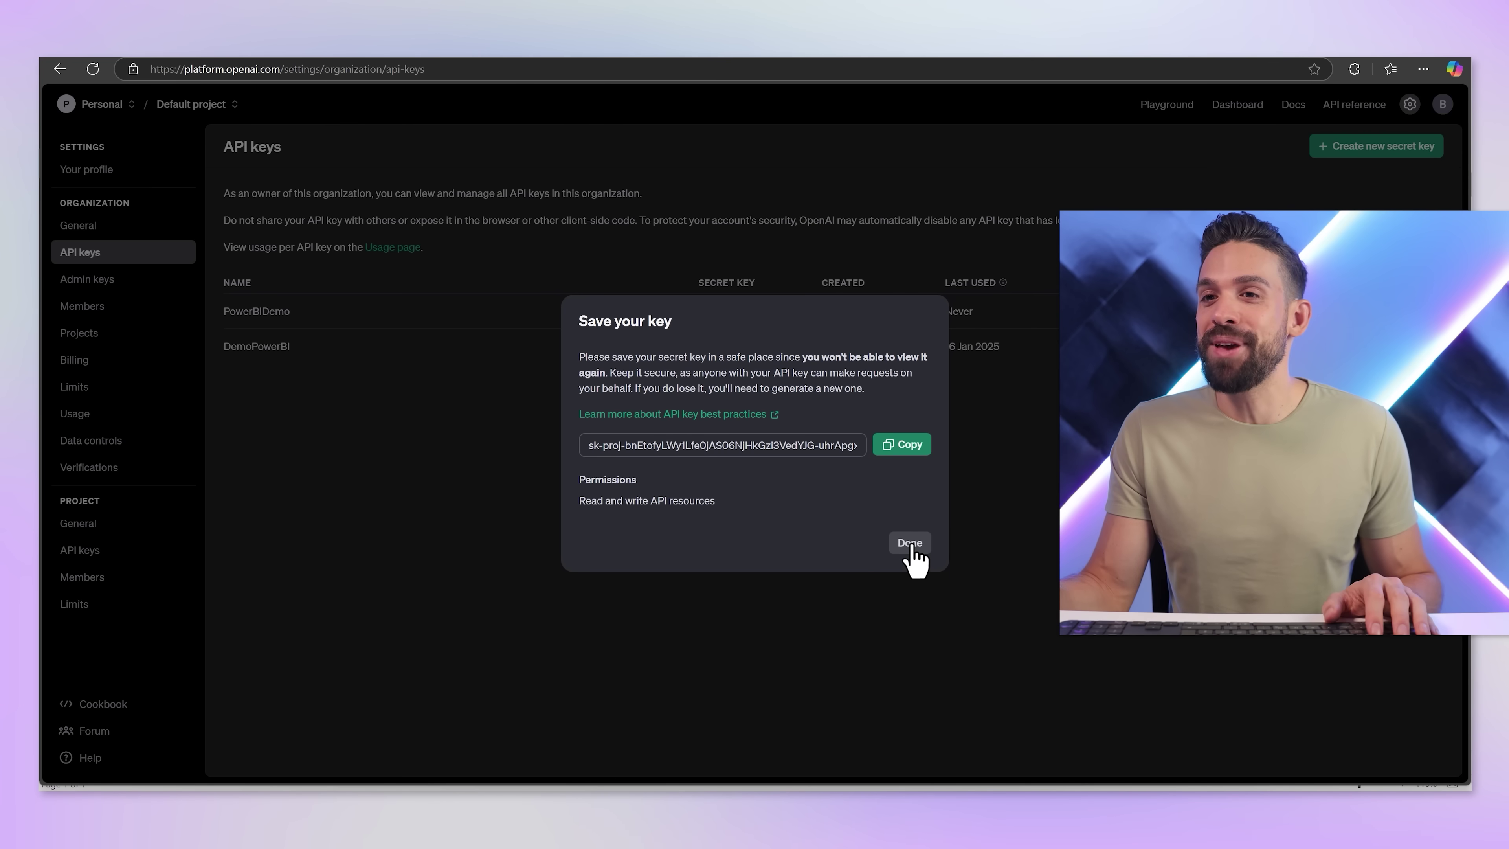
{"action": "left_click", "coordinate": [580, 583]}
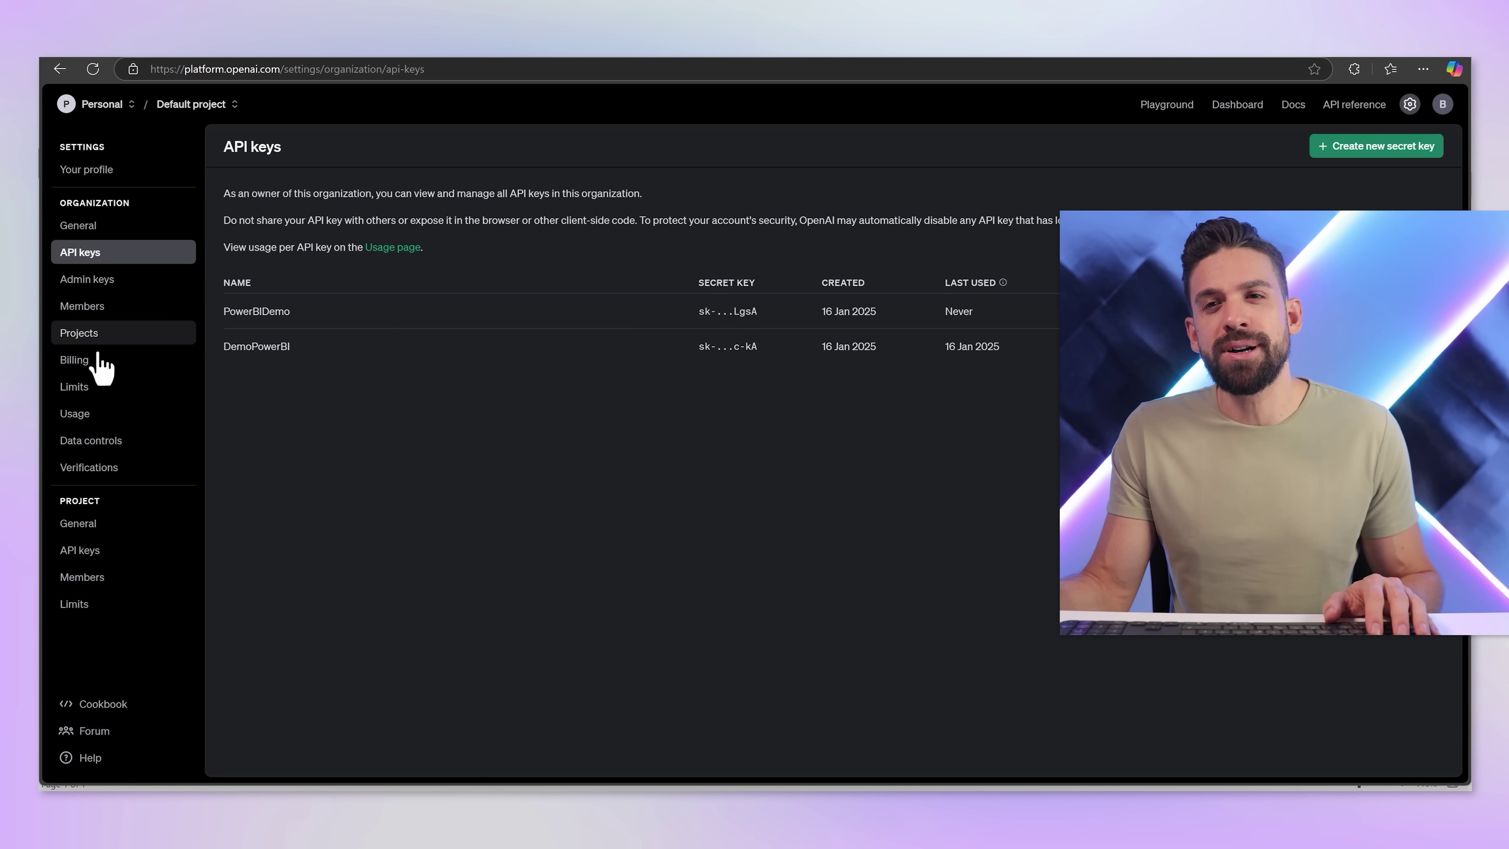
{"action": "left_click", "coordinate": [98, 367]}
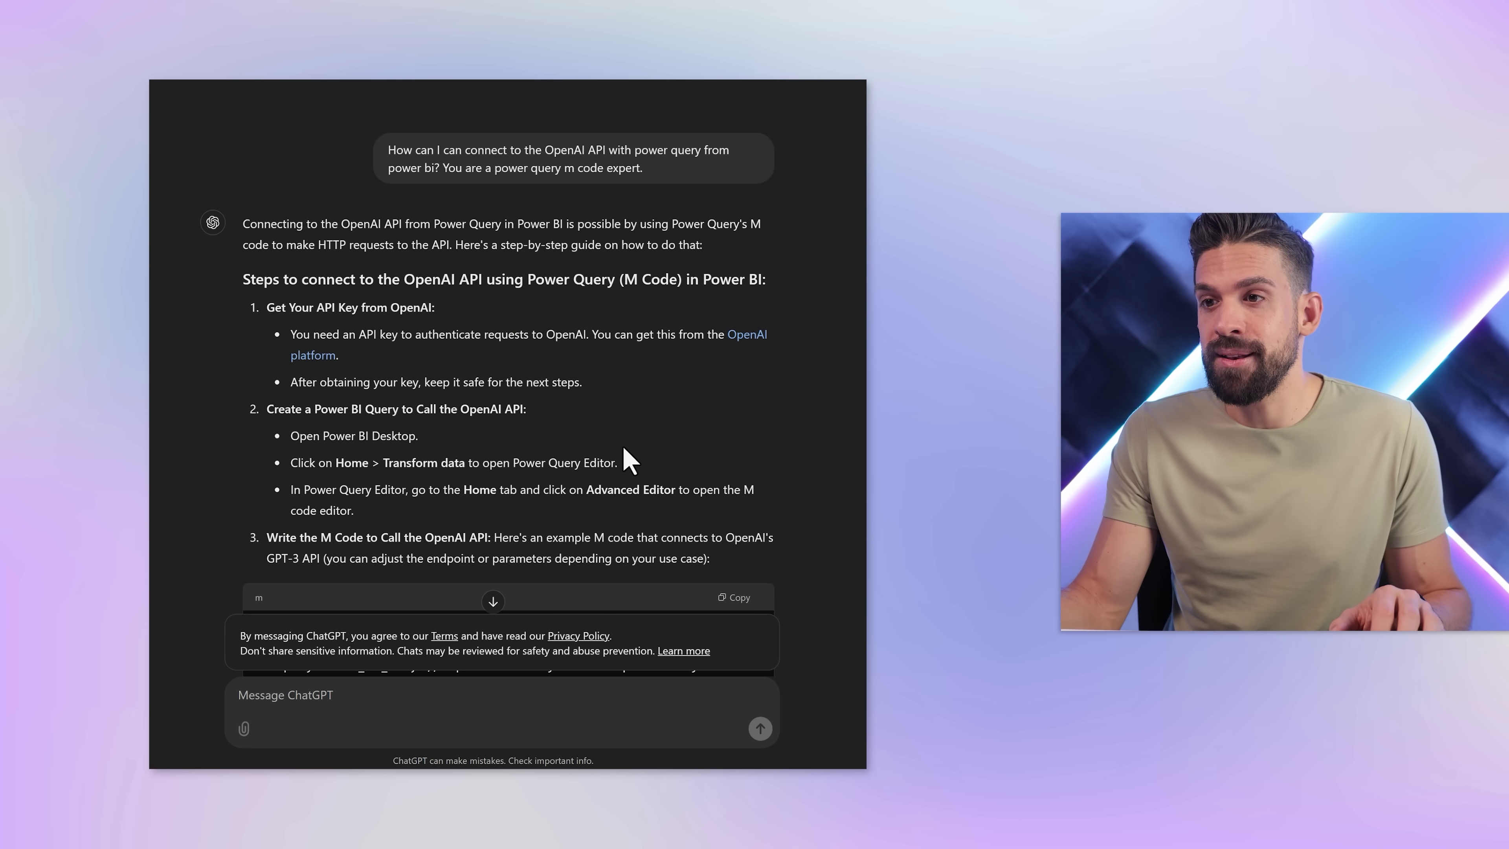
Step: Look through ChatGPT's example M code block for calling the OpenAI API
{"action": "scroll", "coordinate": [627, 461], "scroll_direction": "down", "scroll_amount": 3}
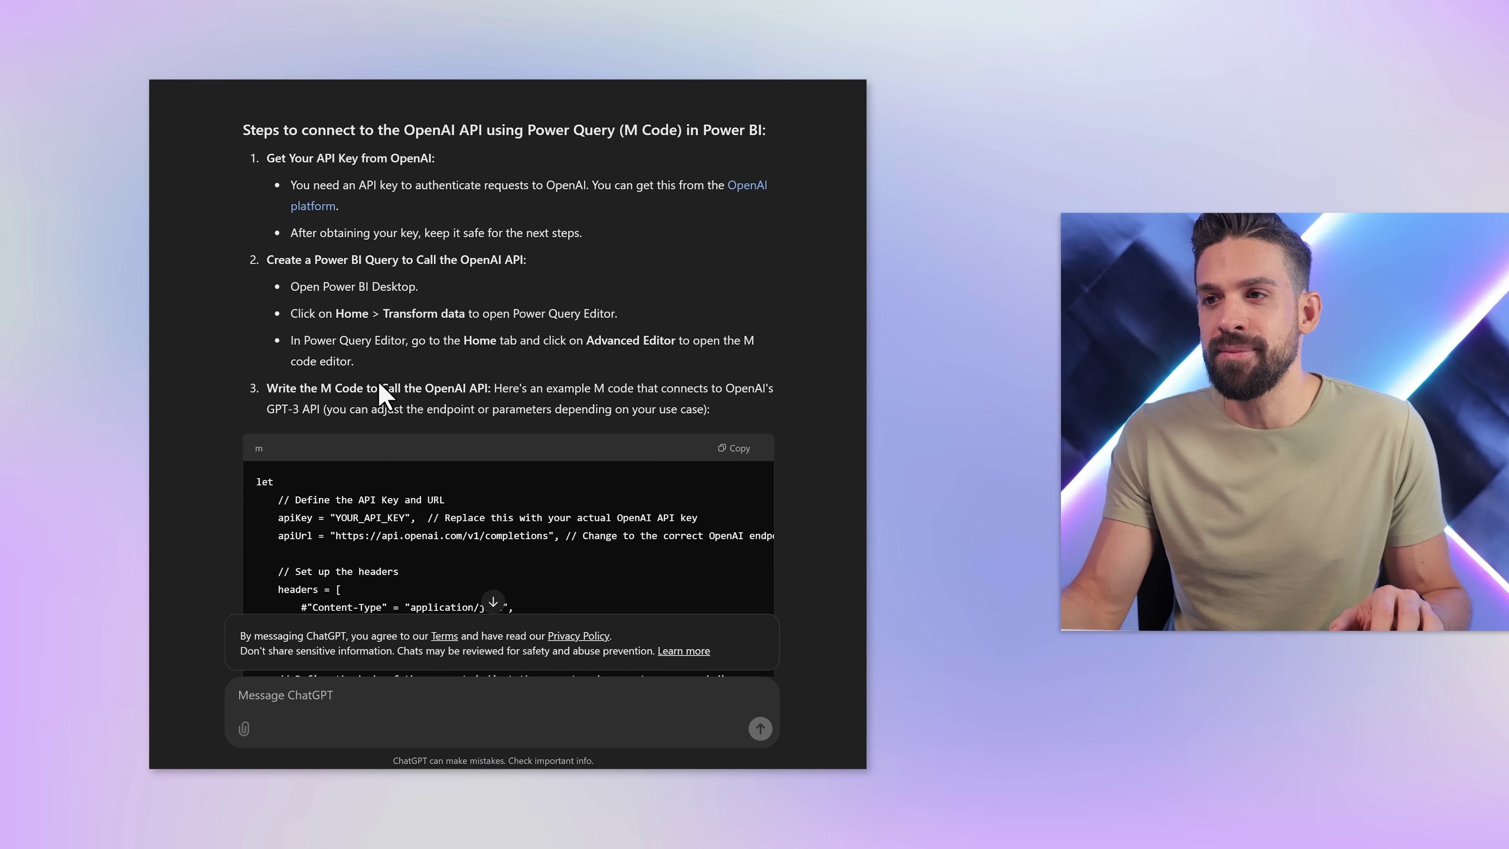
{"action": "scroll", "coordinate": [381, 394], "scroll_direction": "down", "scroll_amount": 3}
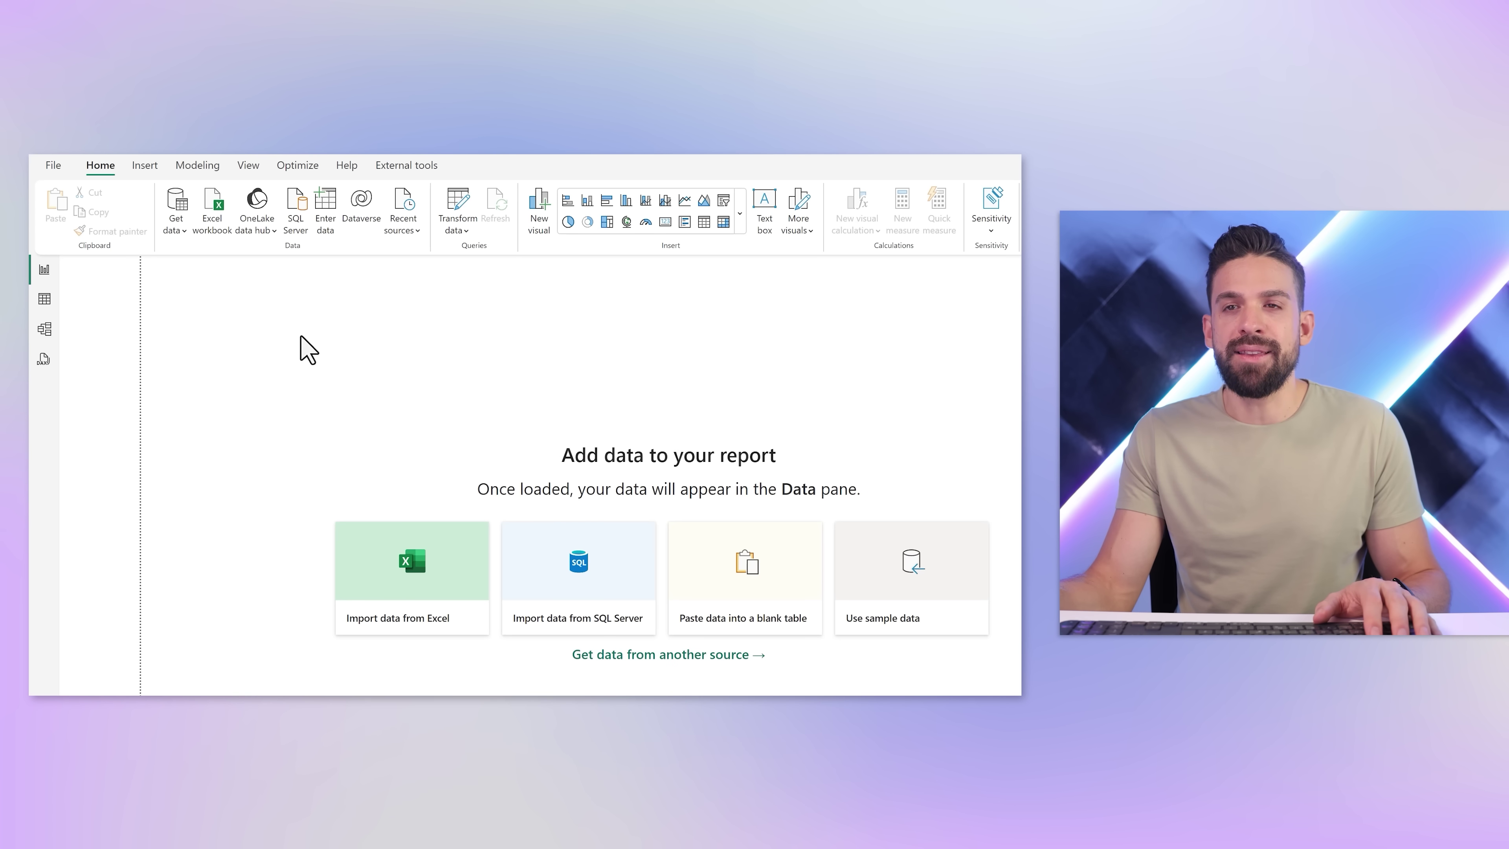
Step: Create a blank query and replace its default code with ChatGPT's OpenAI API M code
{"action": "left_click", "coordinate": [180, 231]}
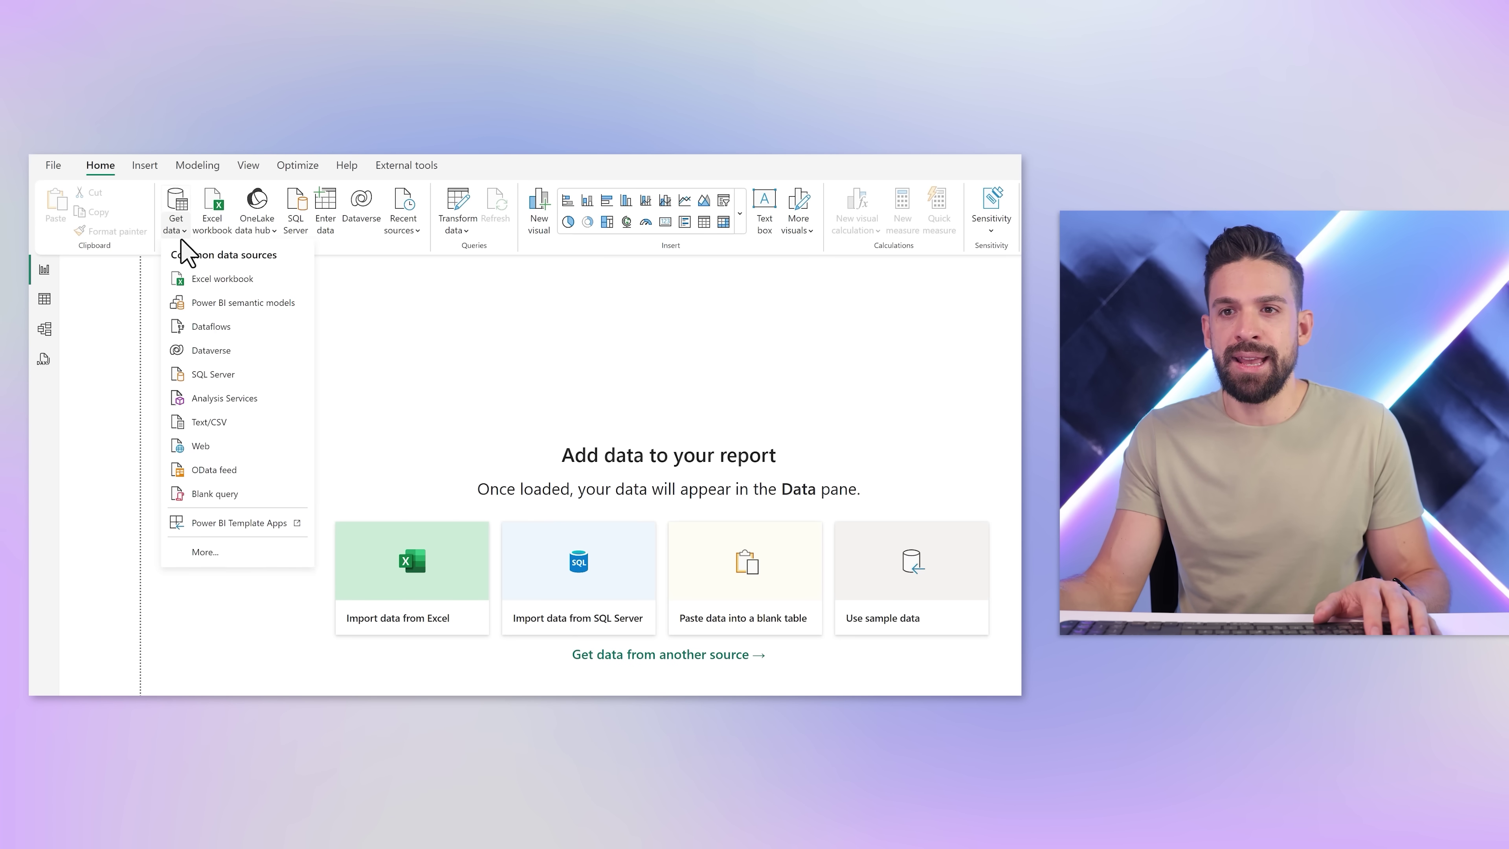
{"action": "left_click", "coordinate": [221, 503]}
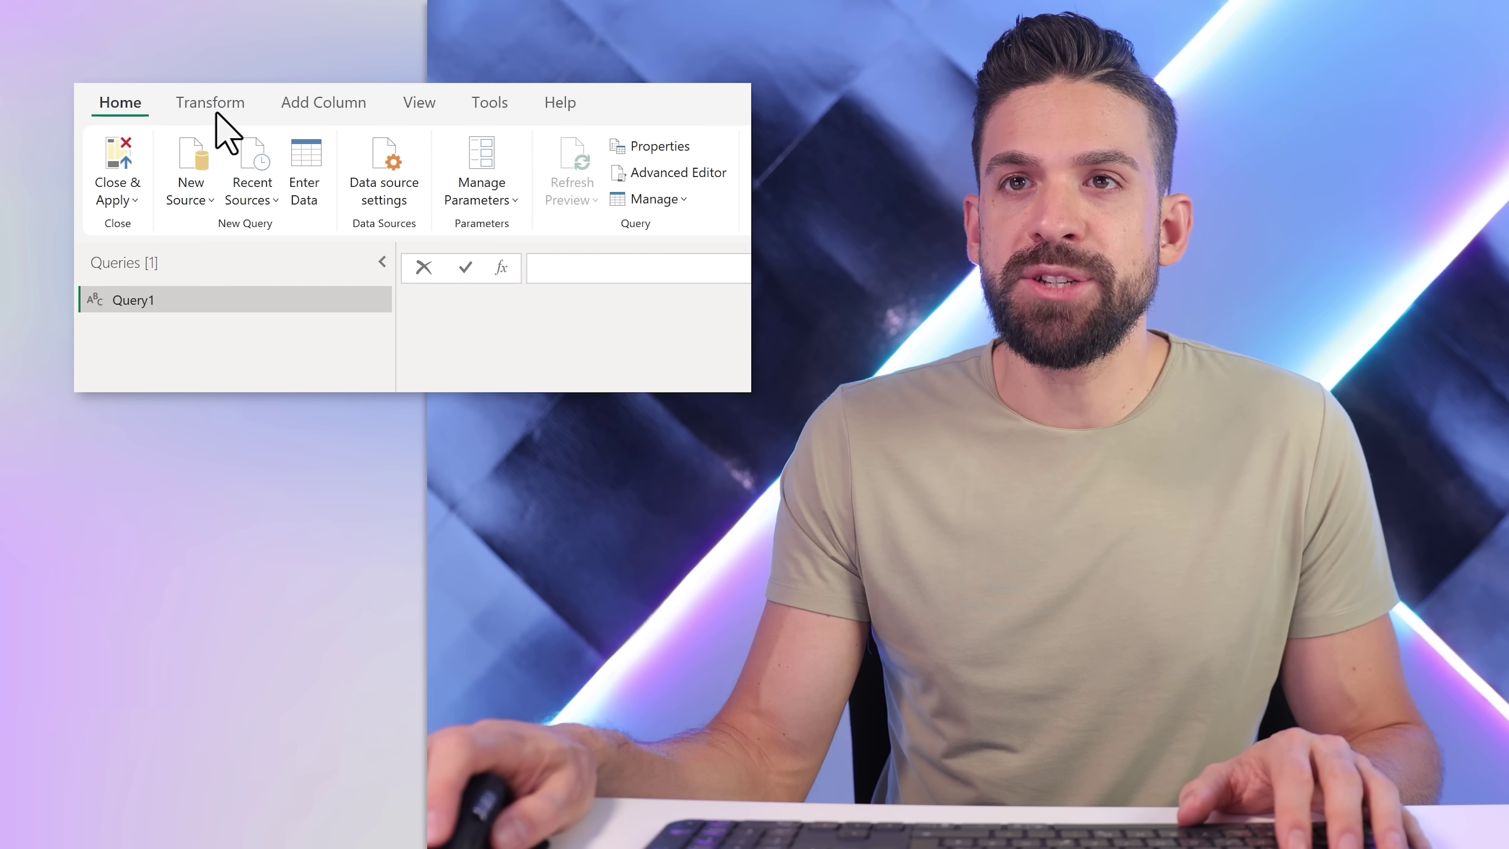
{"action": "left_click", "coordinate": [692, 179]}
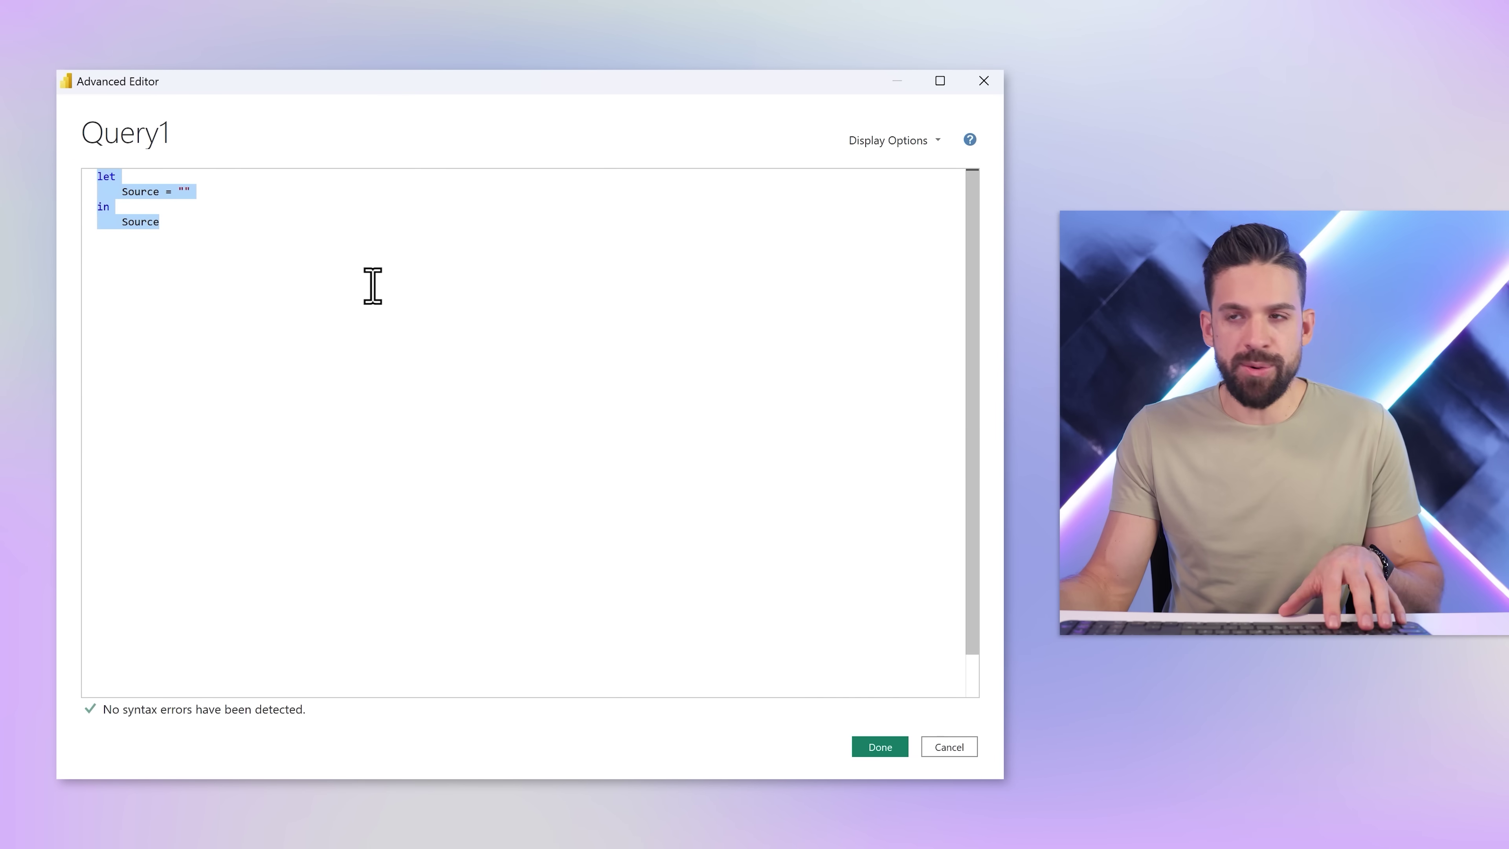
{"action": "key", "text": "ctrl+v"}
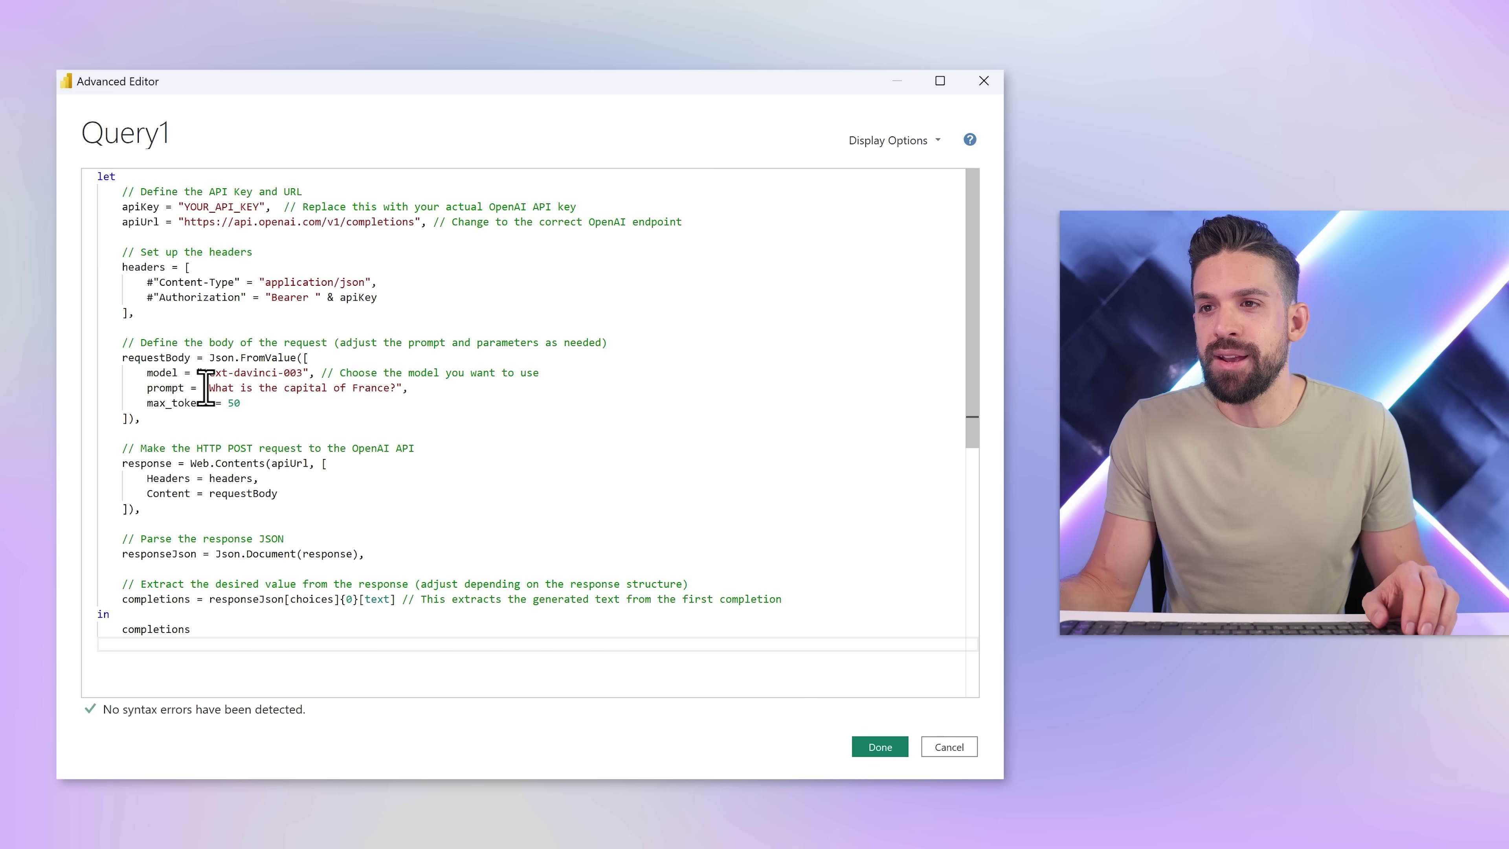
Step: Replace the YOUR_API_KEY placeholder in the code with the real secret key
{"action": "left_click_drag", "start_coordinate": [207, 387], "coordinate": [384, 390]}
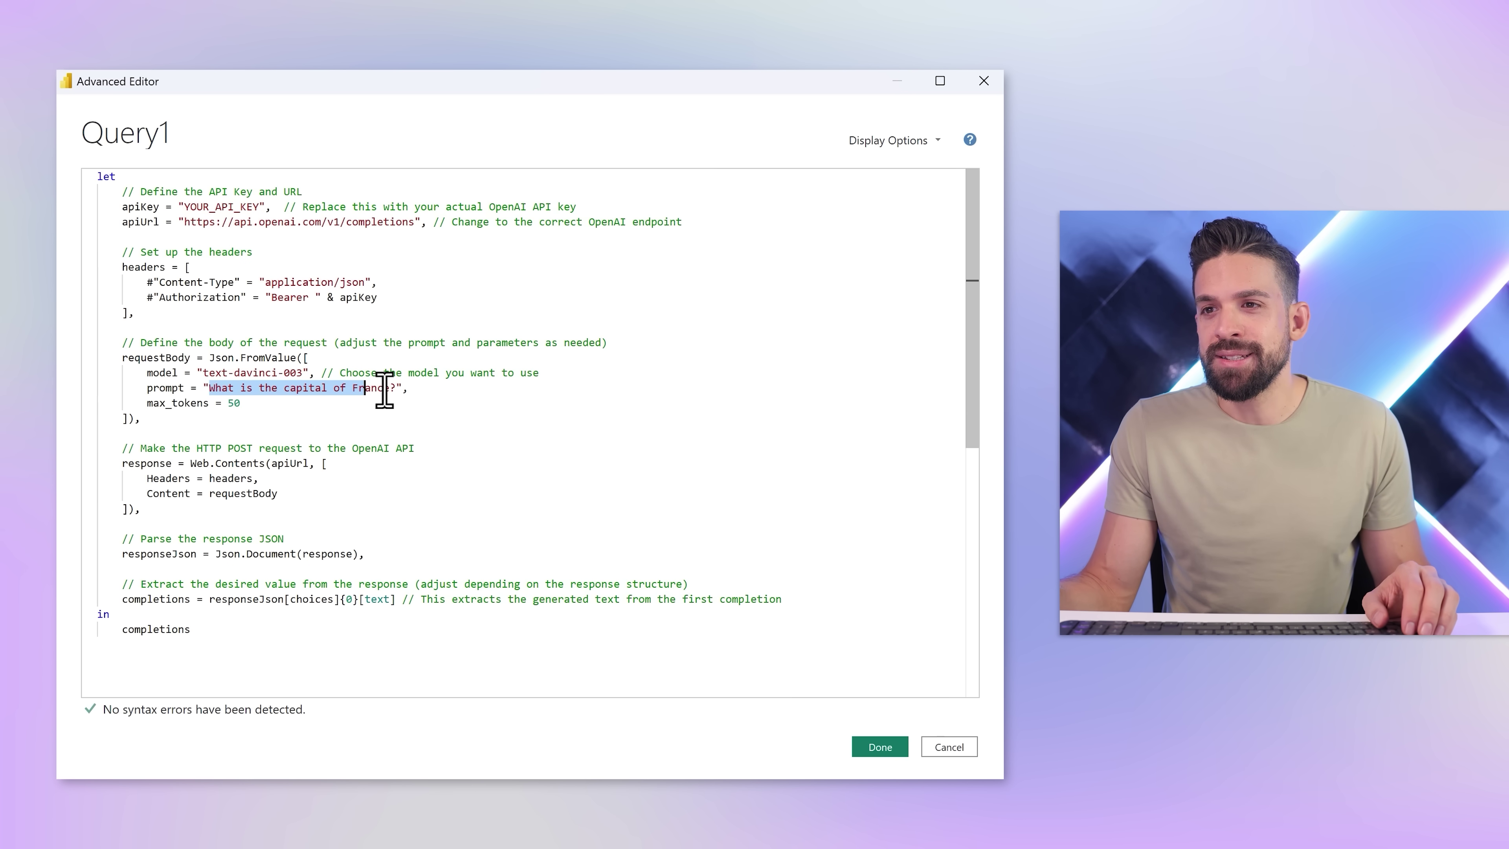
{"action": "left_click", "coordinate": [437, 436]}
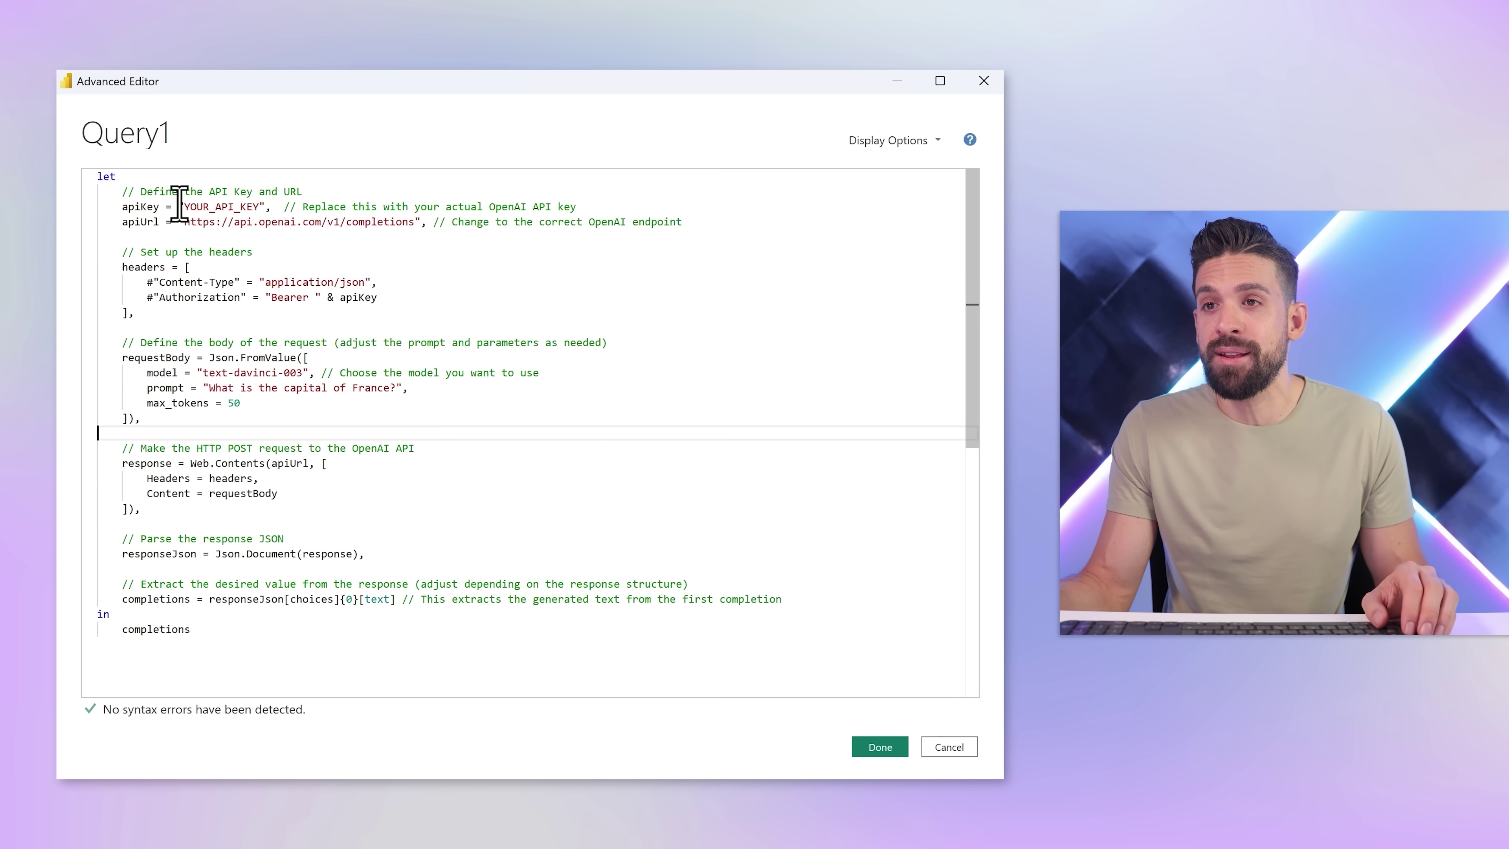
{"action": "double_click", "coordinate": [219, 208]}
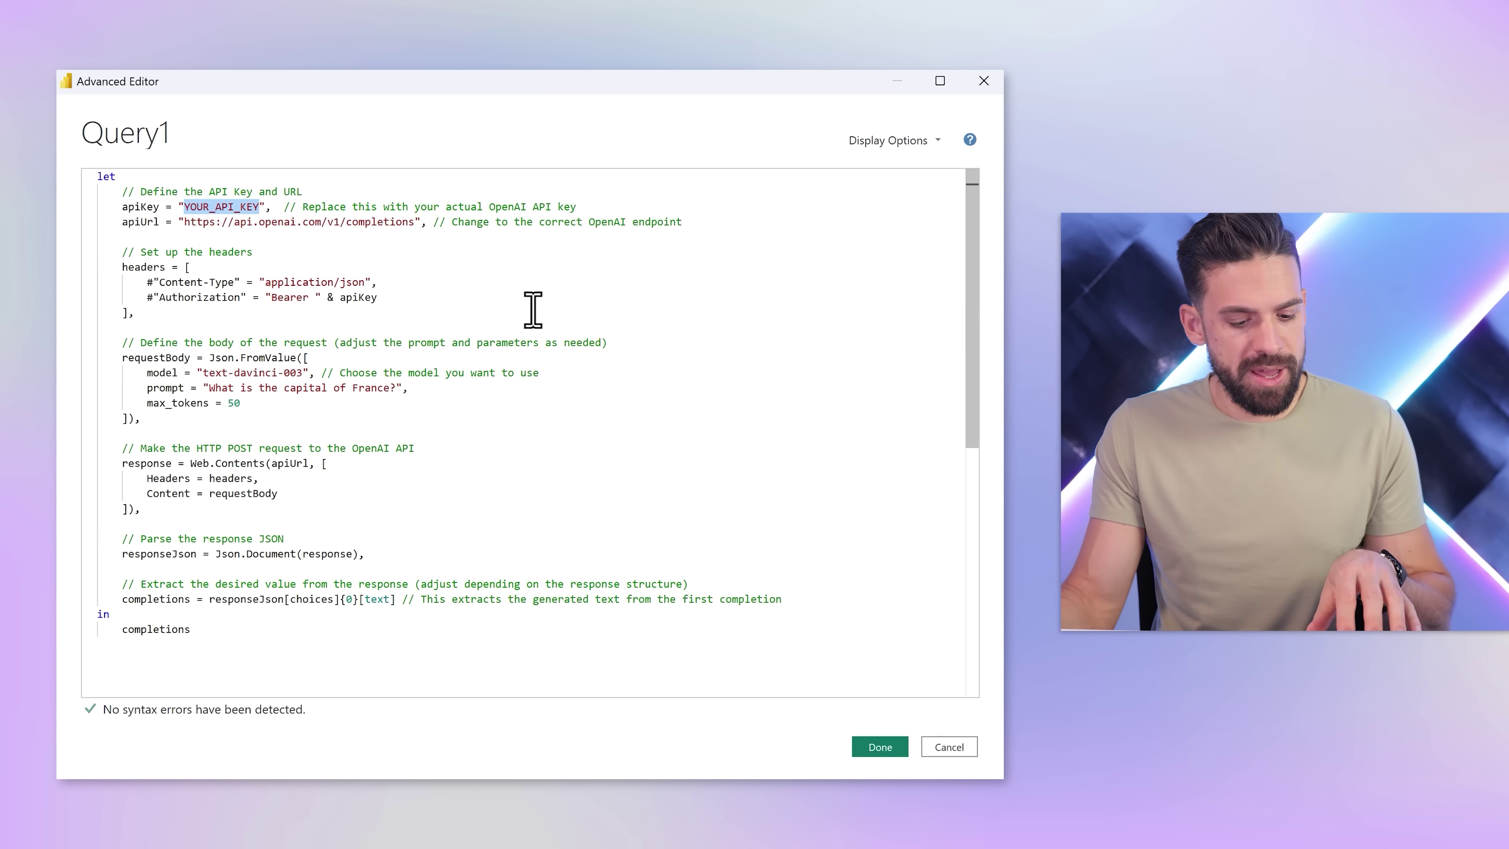
{"action": "key", "text": "ctrl+v"}
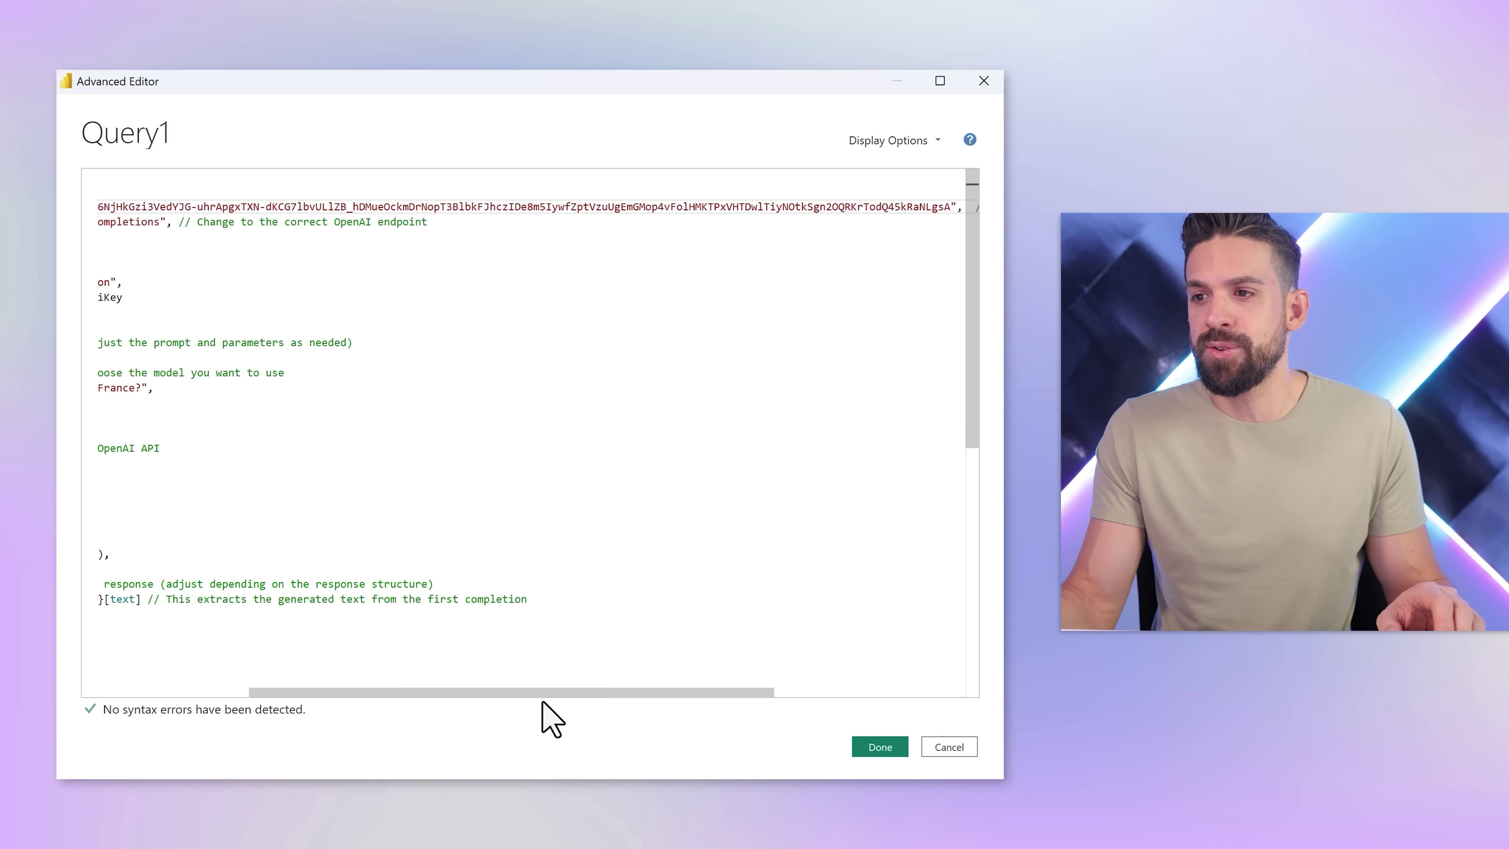
{"action": "scroll", "coordinate": [448, 671], "scroll_direction": "left", "scroll_amount": 5}
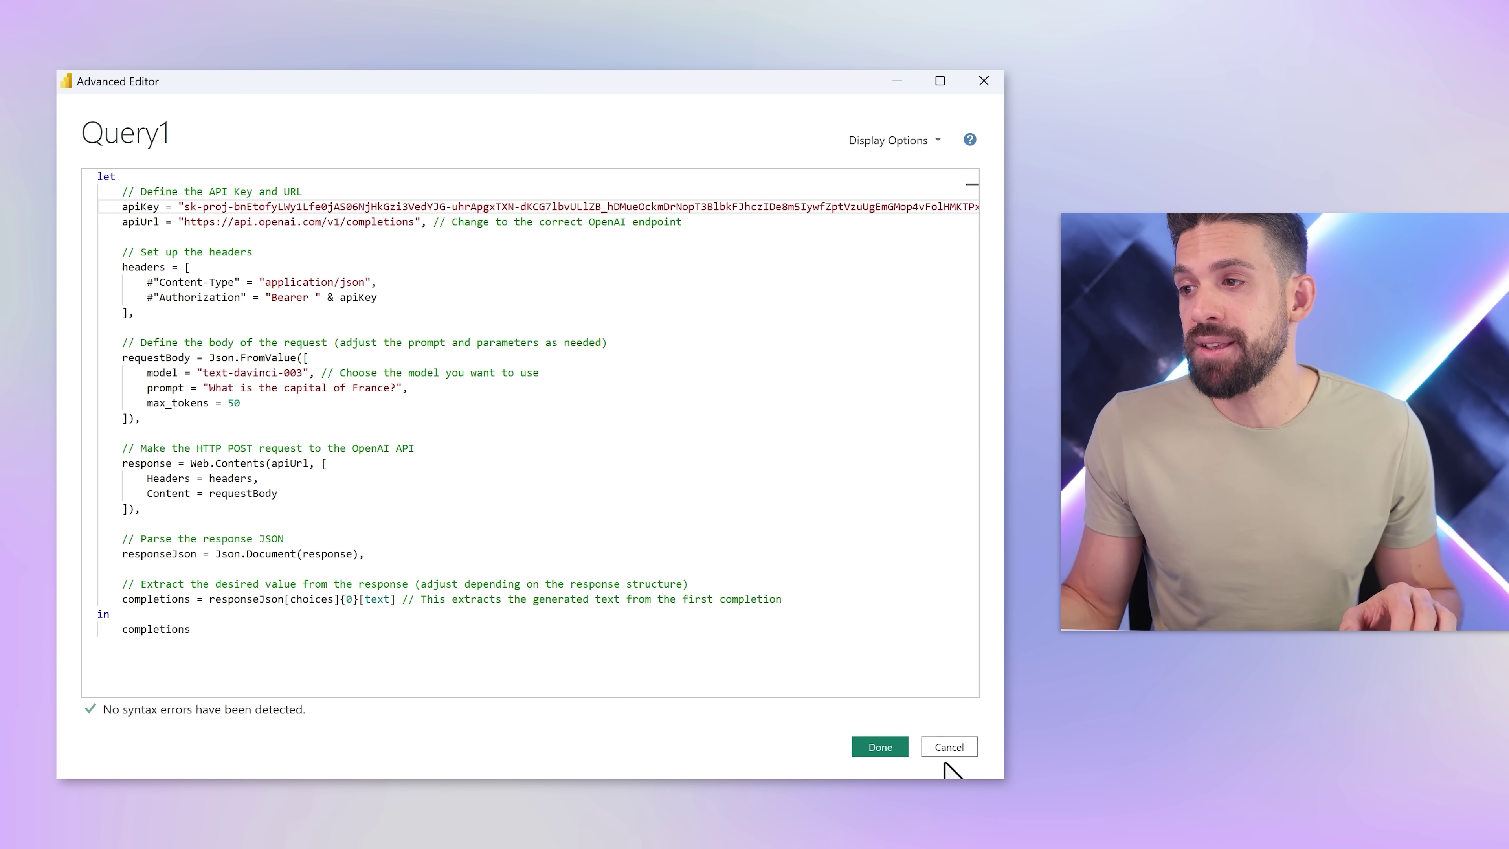
Step: Apply the Query1 code and select the resulting 404 Not Found error message for copying
{"action": "left_click", "coordinate": [892, 752]}
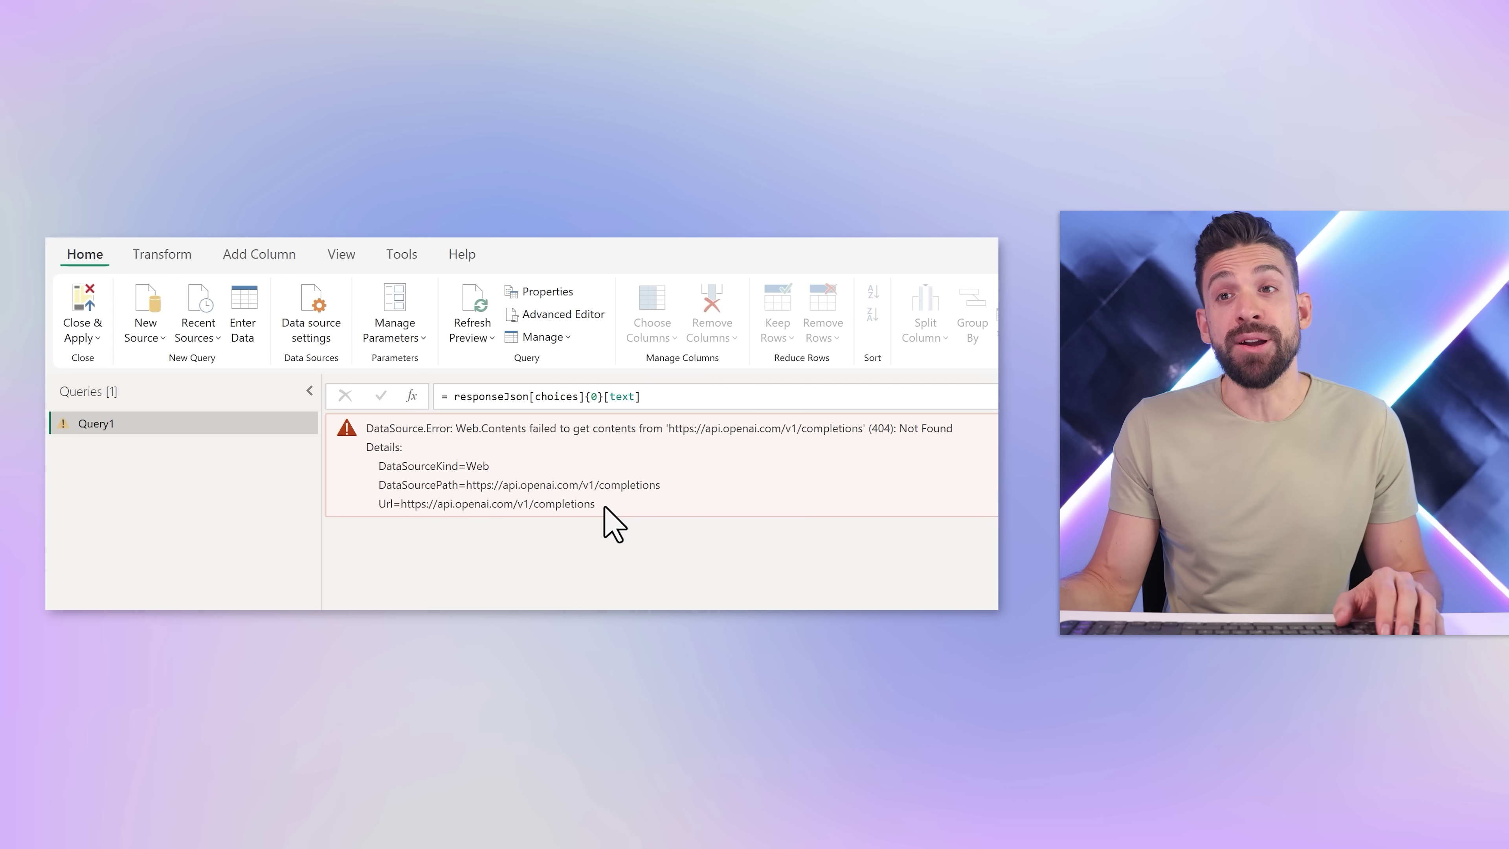
{"action": "left_click_drag", "start_coordinate": [603, 506], "coordinate": [377, 432]}
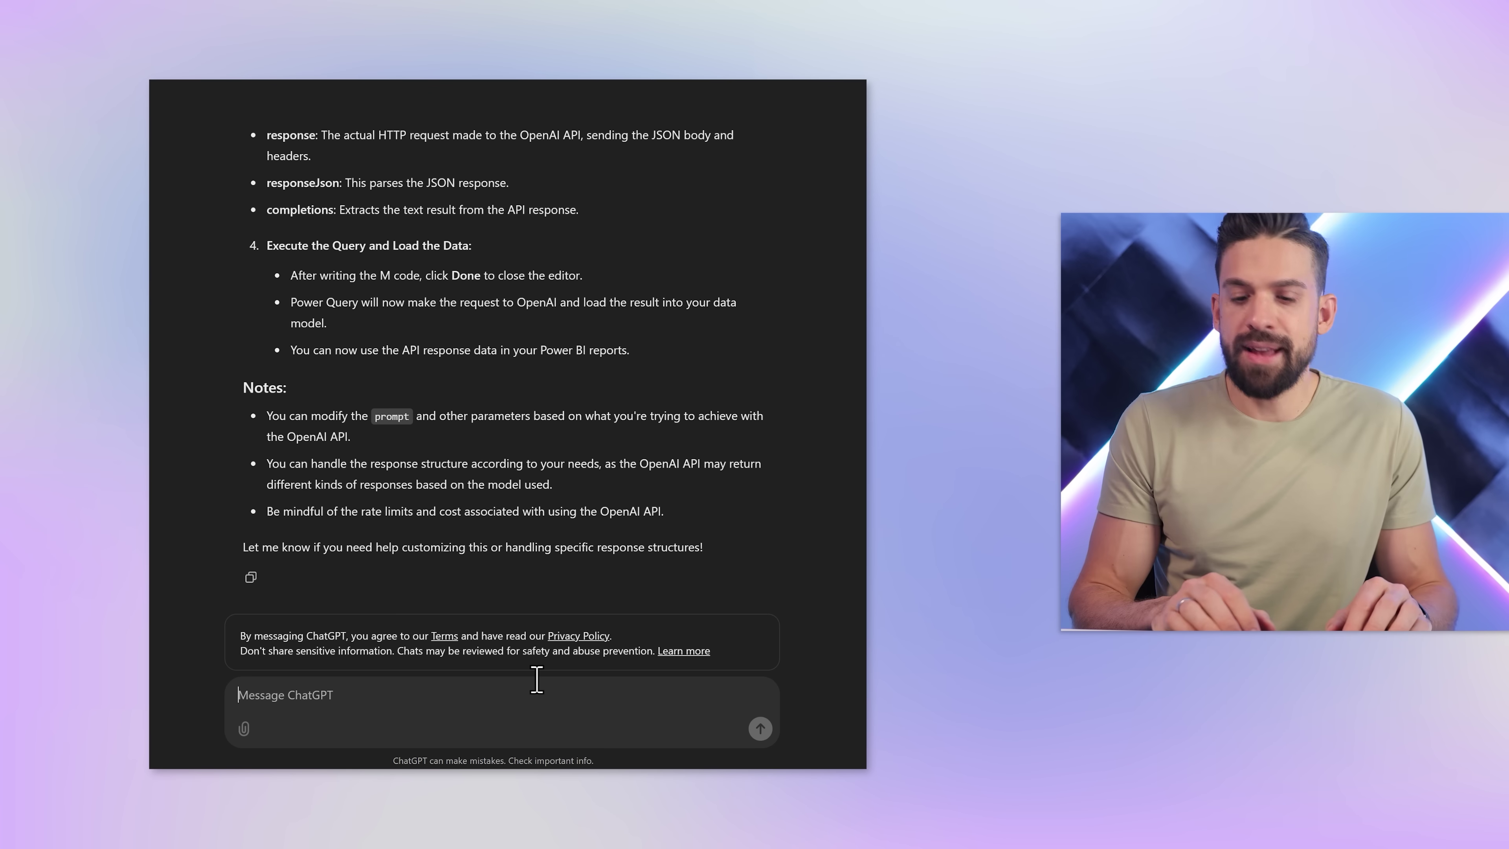
Step: Send ChatGPT 'fix this error i got' with the 404 error and review the corrected M code
{"action": "type", "text": "fix this error i "}
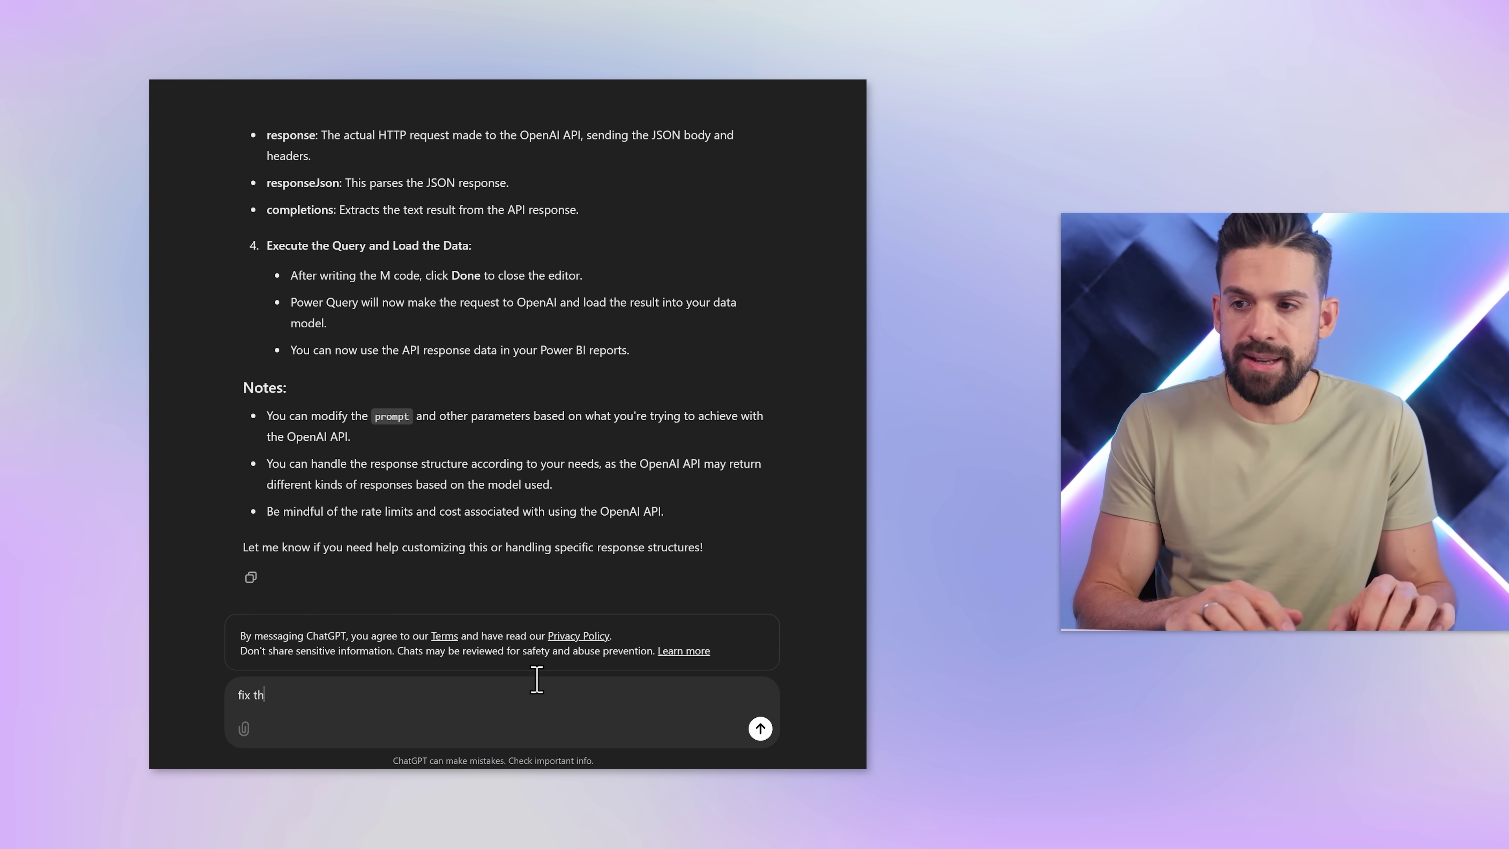
{"action": "type", "text": "got"}
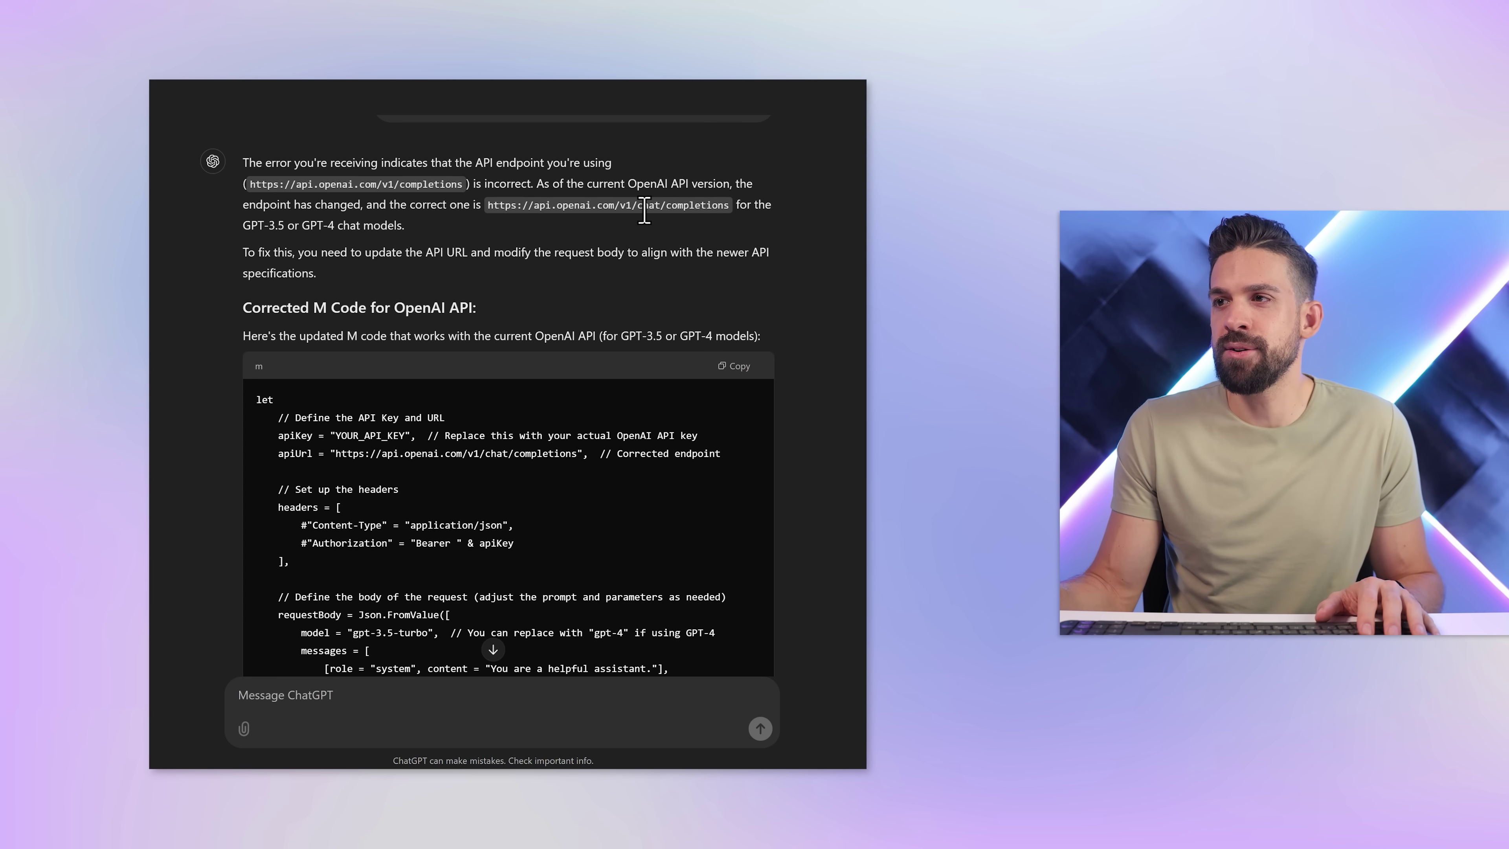
{"action": "left_click", "coordinate": [774, 229]}
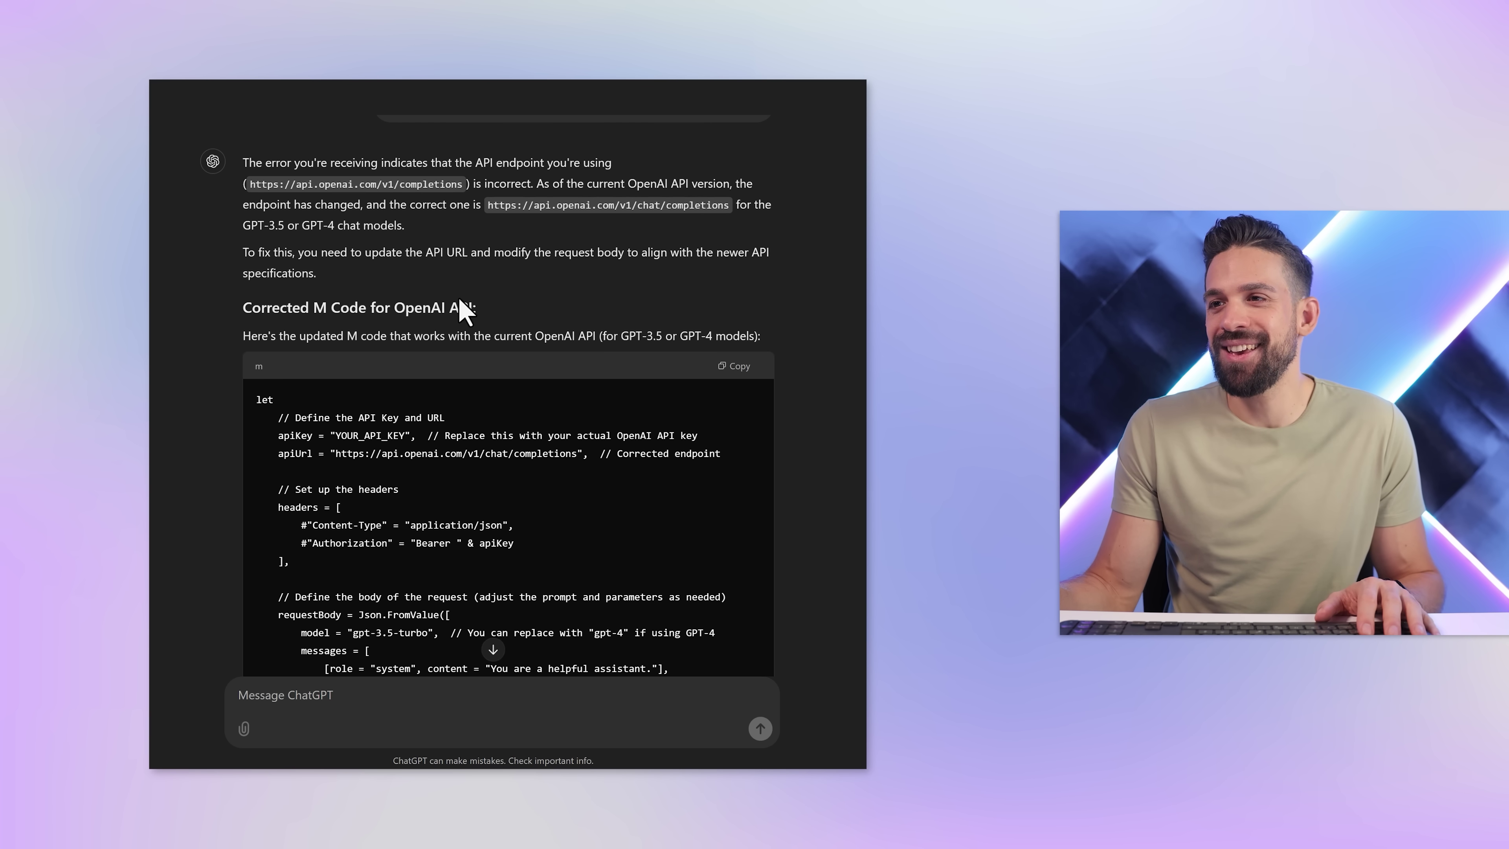
{"action": "scroll", "coordinate": [464, 306], "scroll_direction": "down", "scroll_amount": 5}
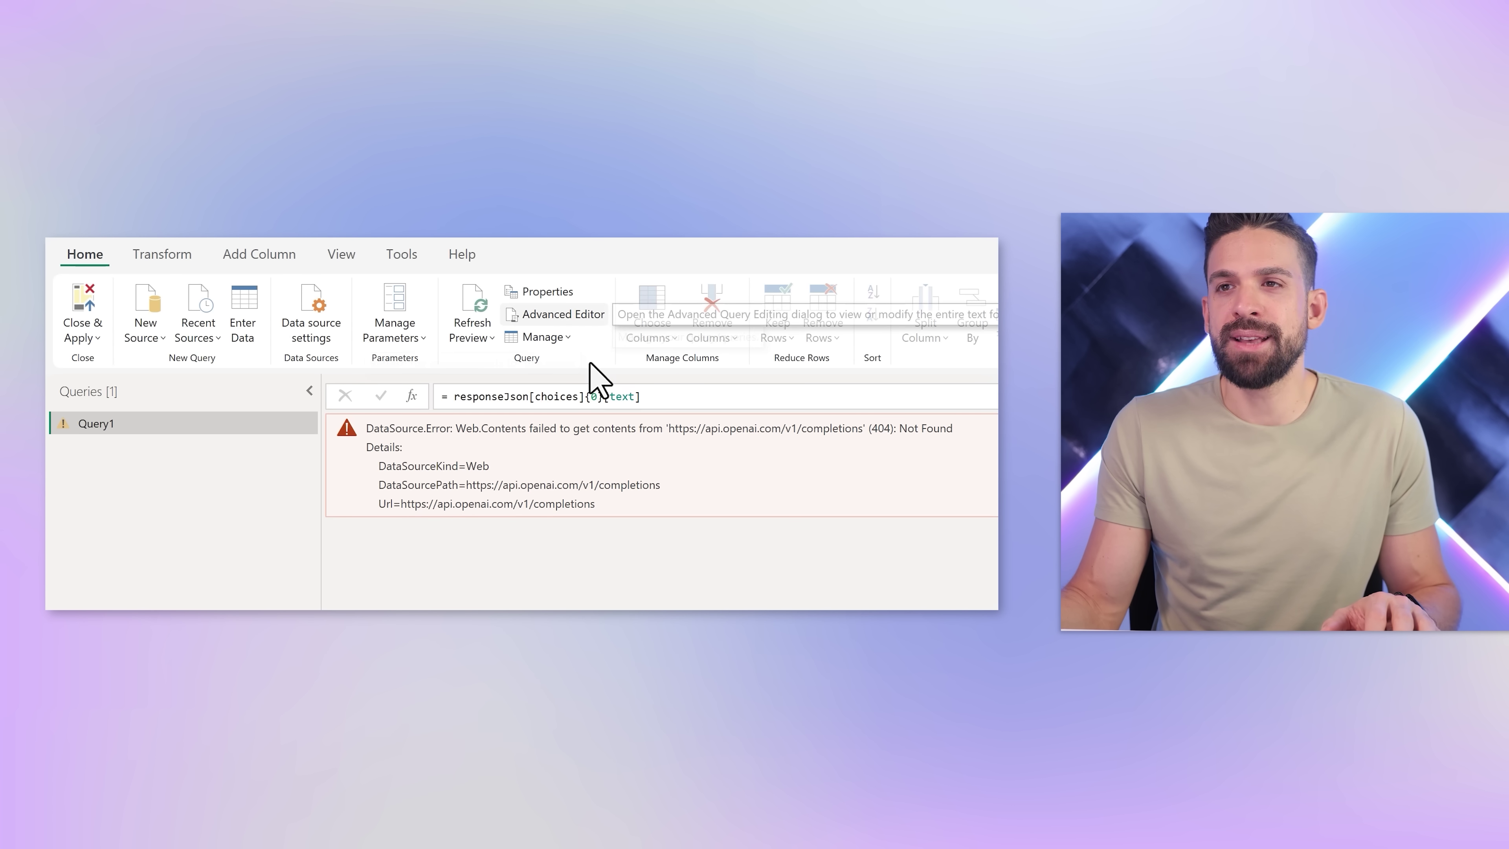
Step: Paste ChatGPT's corrected chat/completions code over Query1's old code in the Advanced Editor
{"action": "left_click", "coordinate": [559, 314]}
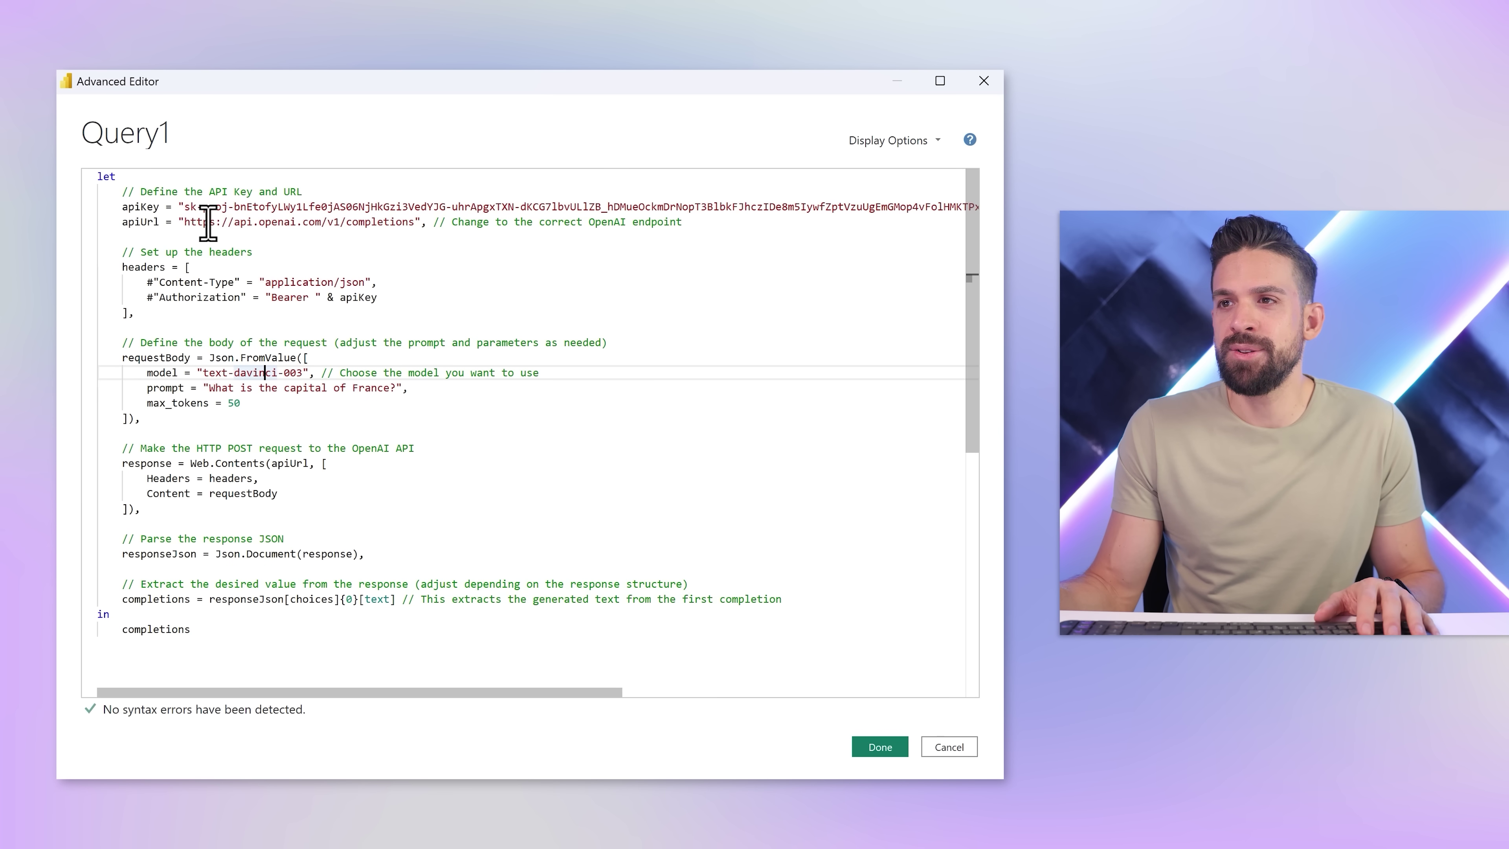
{"action": "left_click_drag", "start_coordinate": [97, 252], "coordinate": [421, 648]}
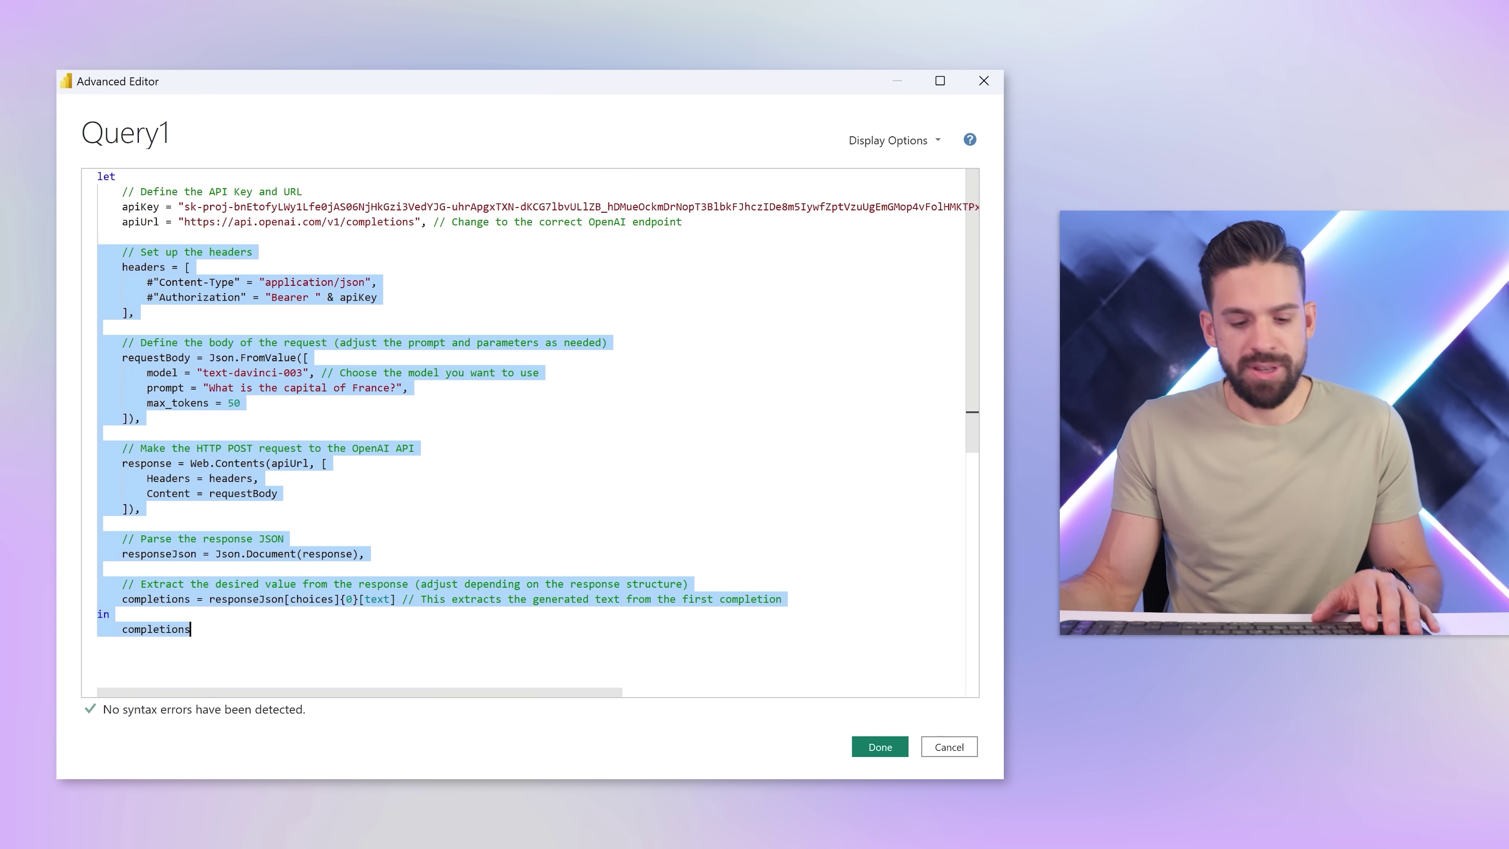
{"action": "key", "text": "ctrl+v"}
{"action": "scroll", "coordinate": [294, 527], "scroll_direction": "up", "scroll_amount": 2}
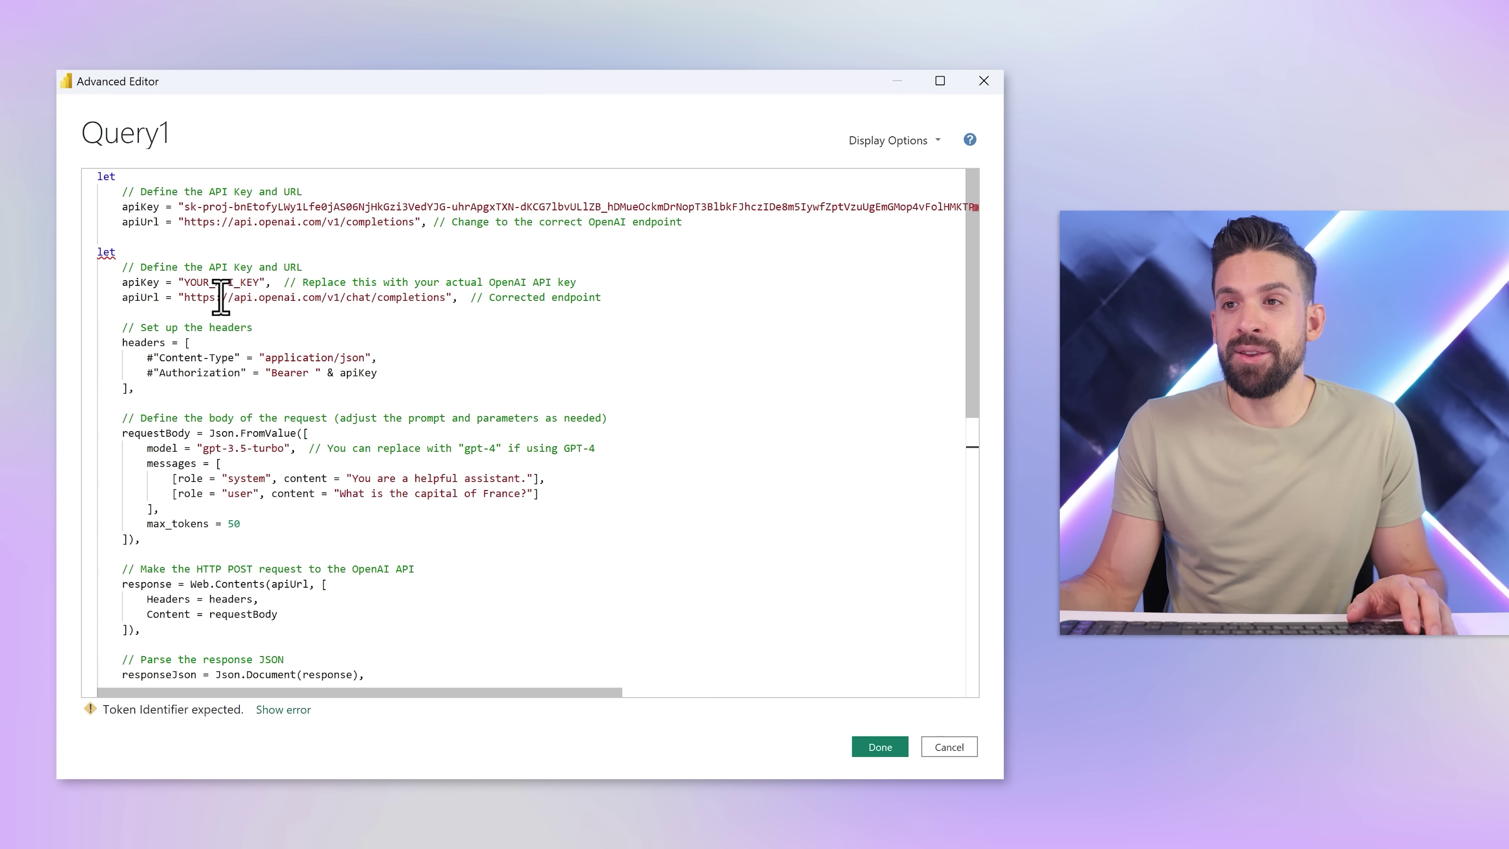
{"action": "left_click", "coordinate": [203, 298]}
{"action": "left_click", "coordinate": [457, 297], "text": "shift"}
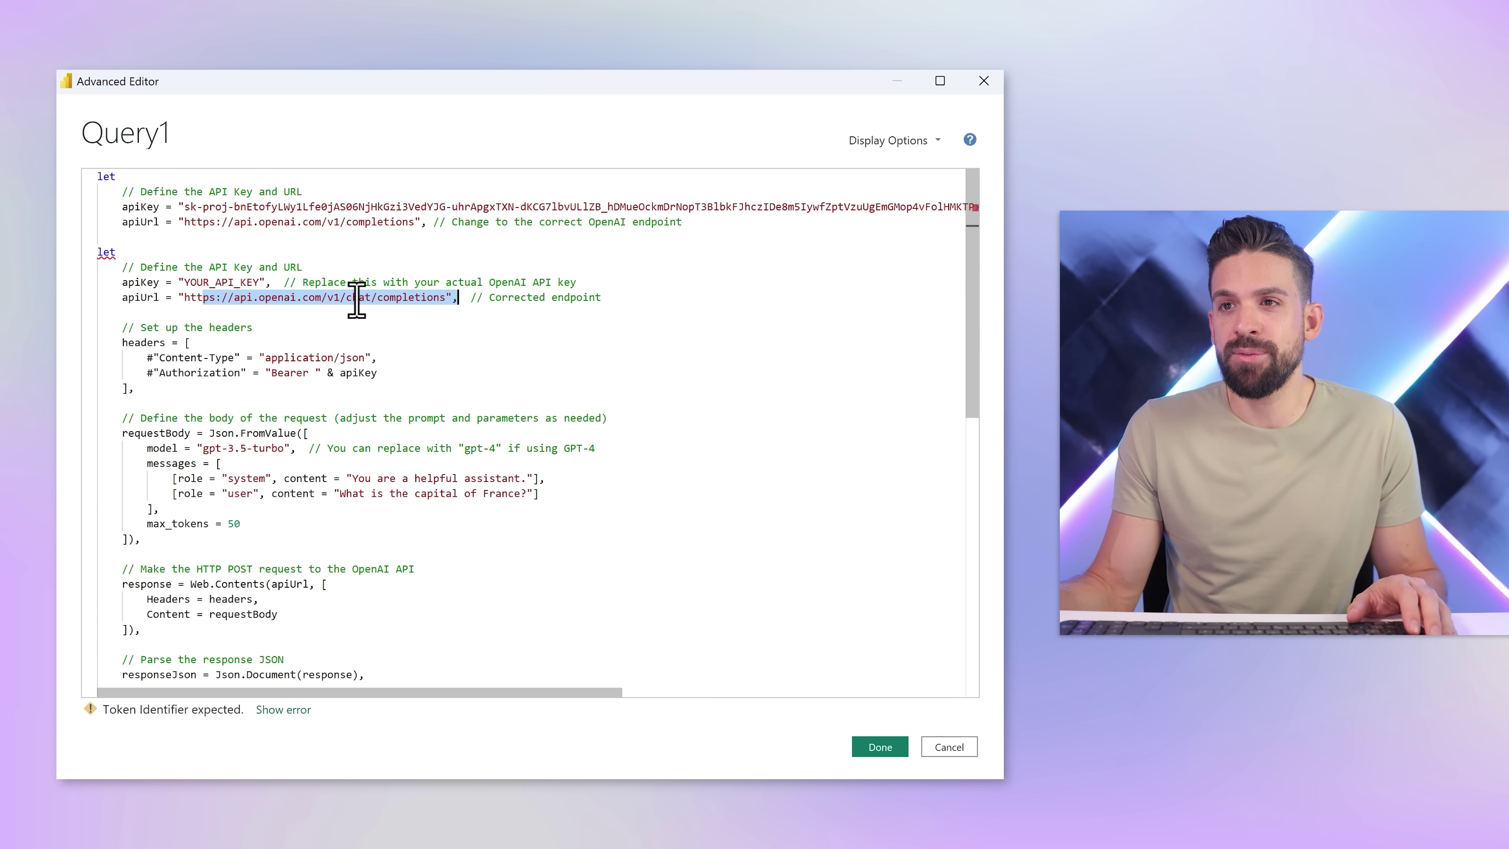
Step: Copy the real API key line over the placeholder apiKey line and delete the leftover let block
{"action": "left_click", "coordinate": [122, 208]}
{"action": "left_click", "coordinate": [116, 222], "text": "shift"}
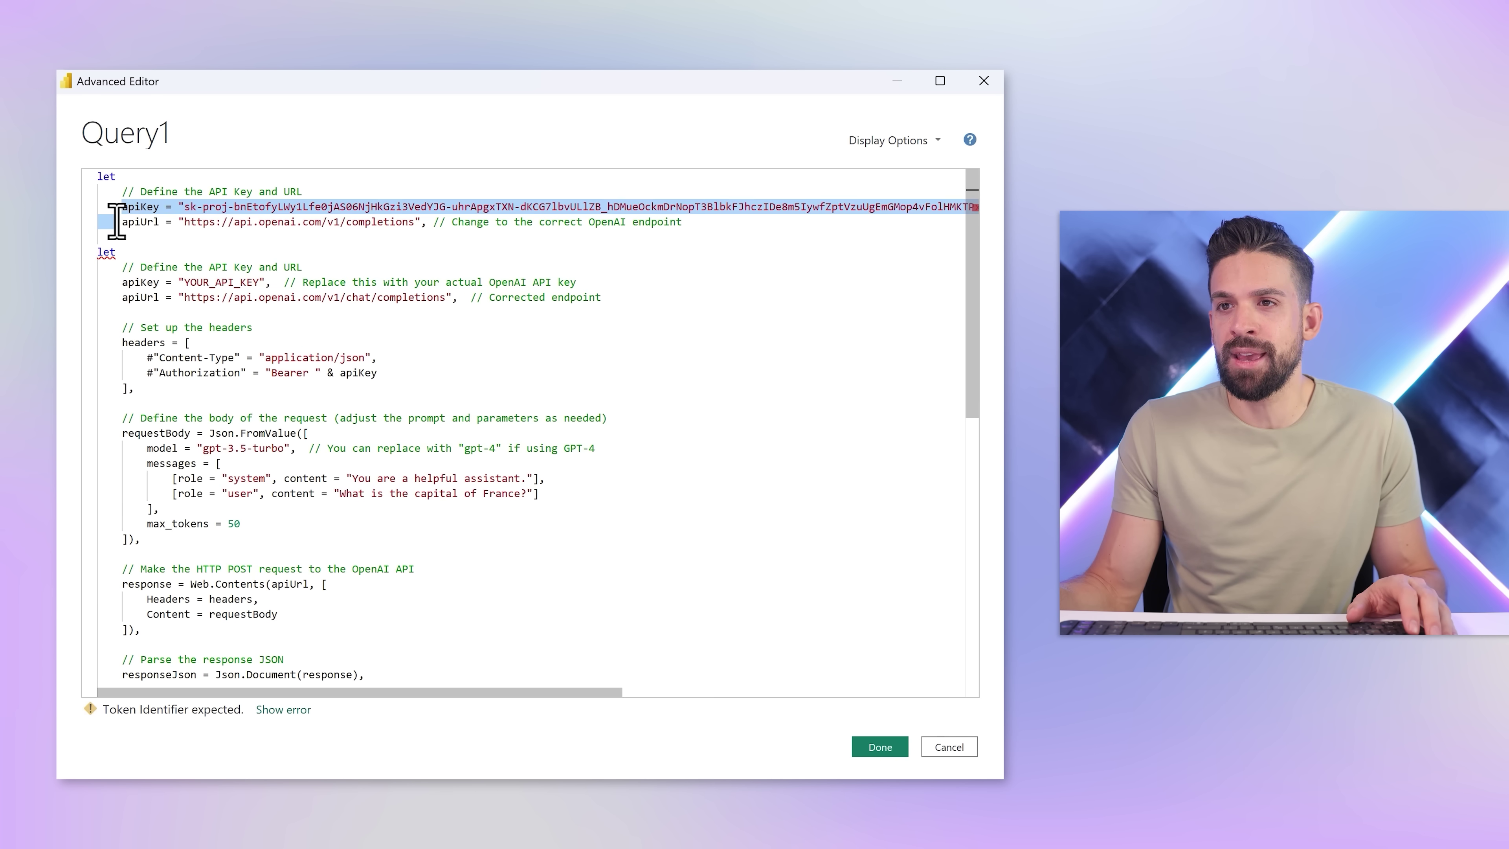
{"action": "key", "text": "ctrl+c"}
{"action": "left_click", "coordinate": [121, 282]}
{"action": "left_click", "coordinate": [118, 297], "text": "shift"}
{"action": "key", "text": "ctrl+v"}
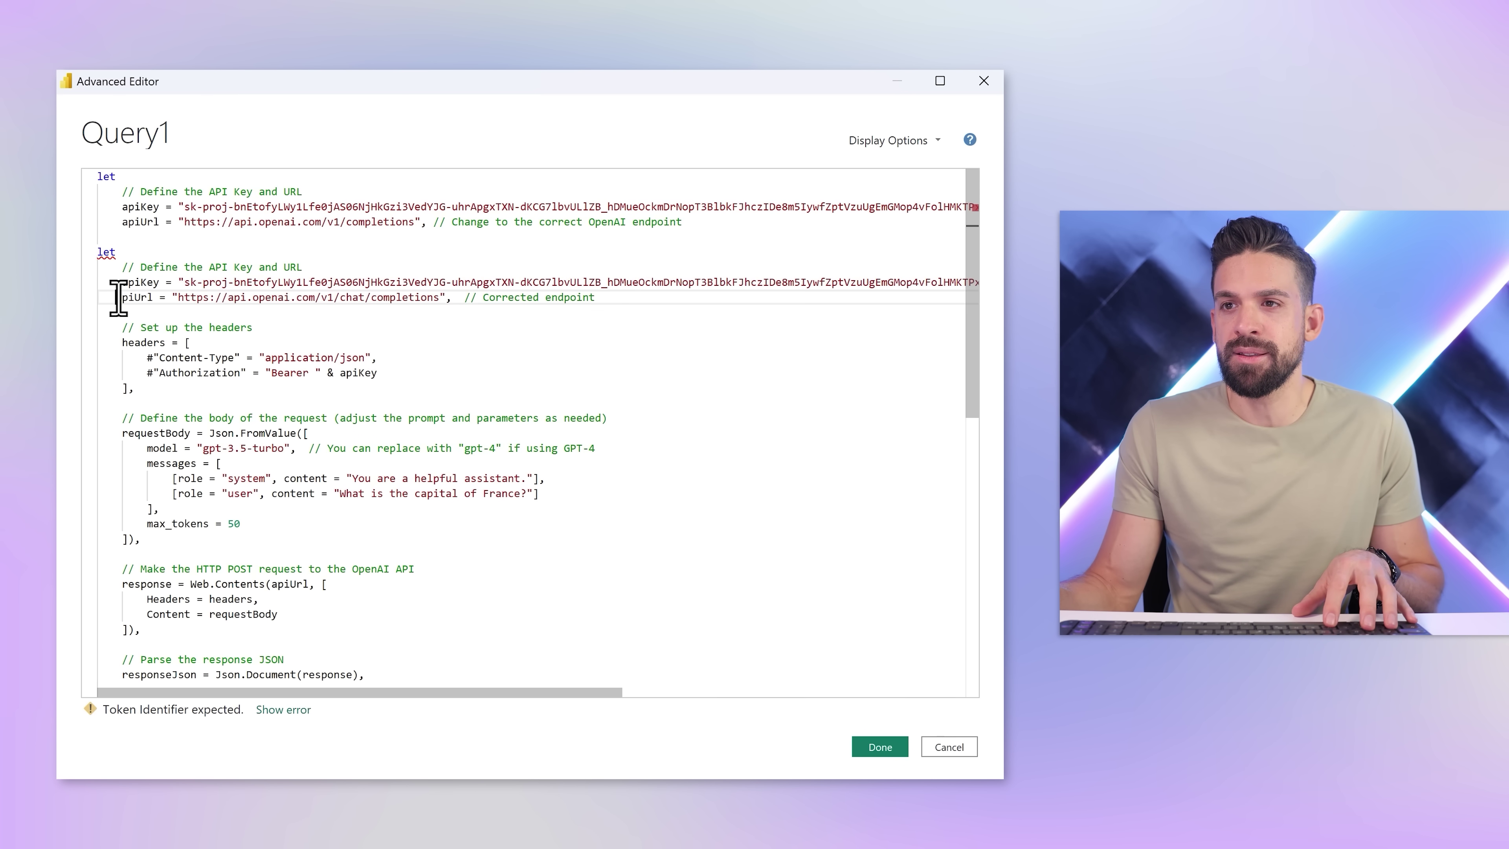
{"action": "left_click", "coordinate": [98, 236]}
{"action": "left_click", "coordinate": [96, 176], "text": "shift"}
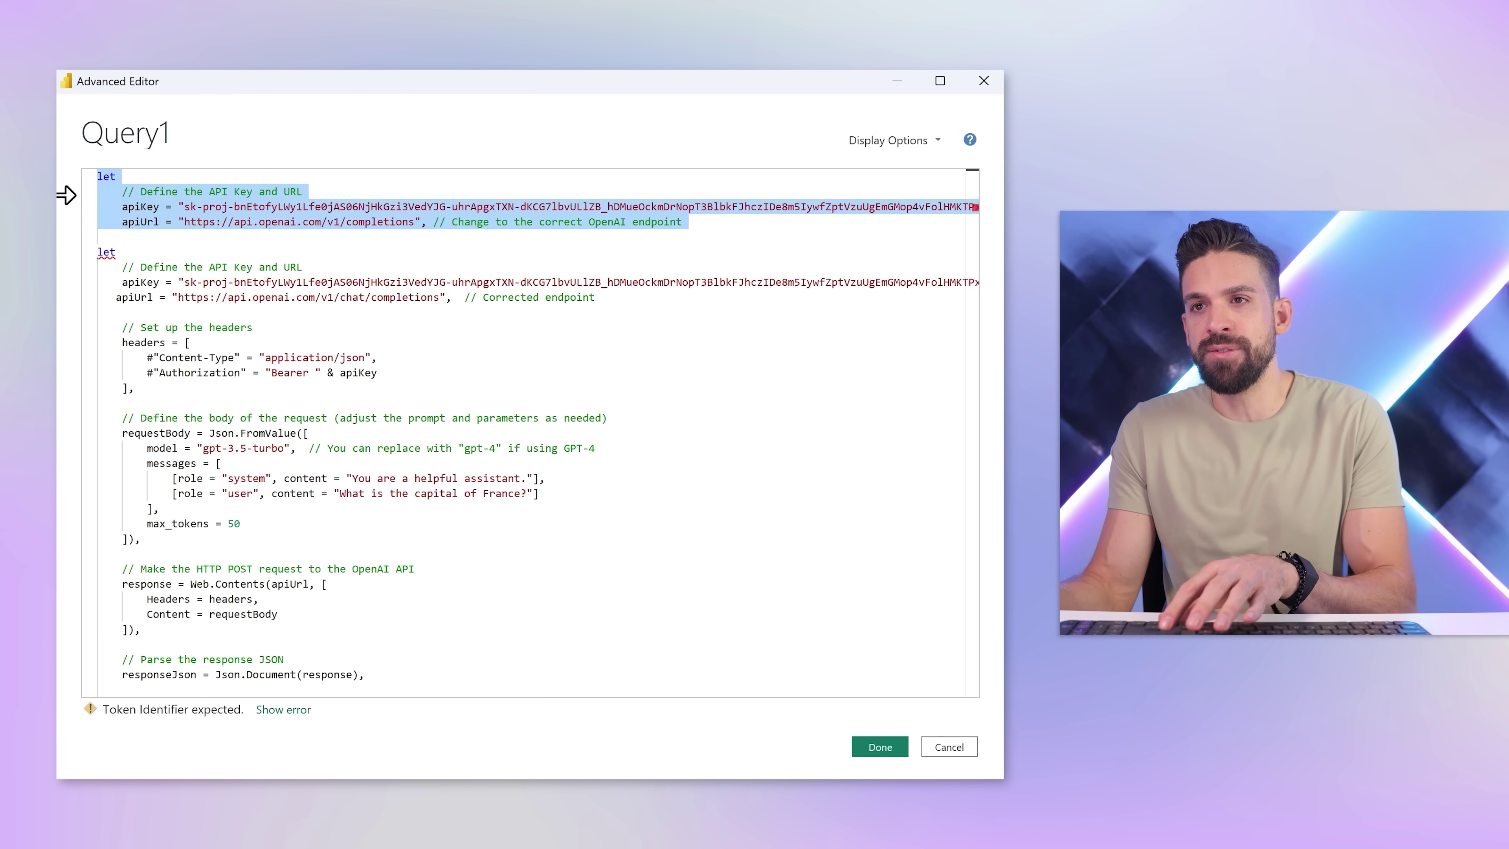
{"action": "key", "text": "Delete"}
{"action": "key", "text": "Delete"}
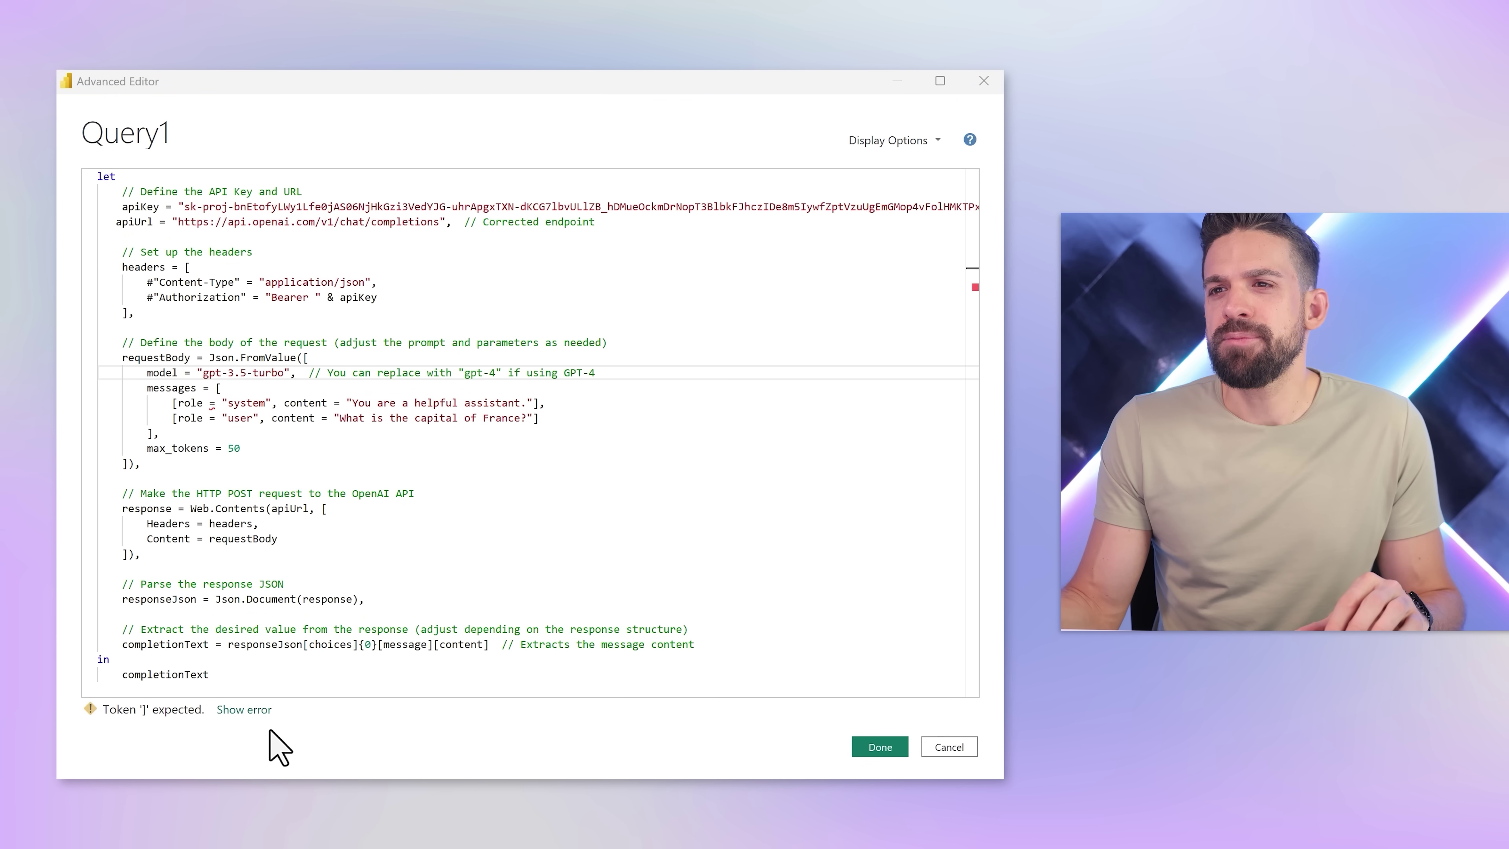
Step: Change the messages list's square brackets to curly braces so the syntax check passes
{"action": "double_click", "coordinate": [212, 402]}
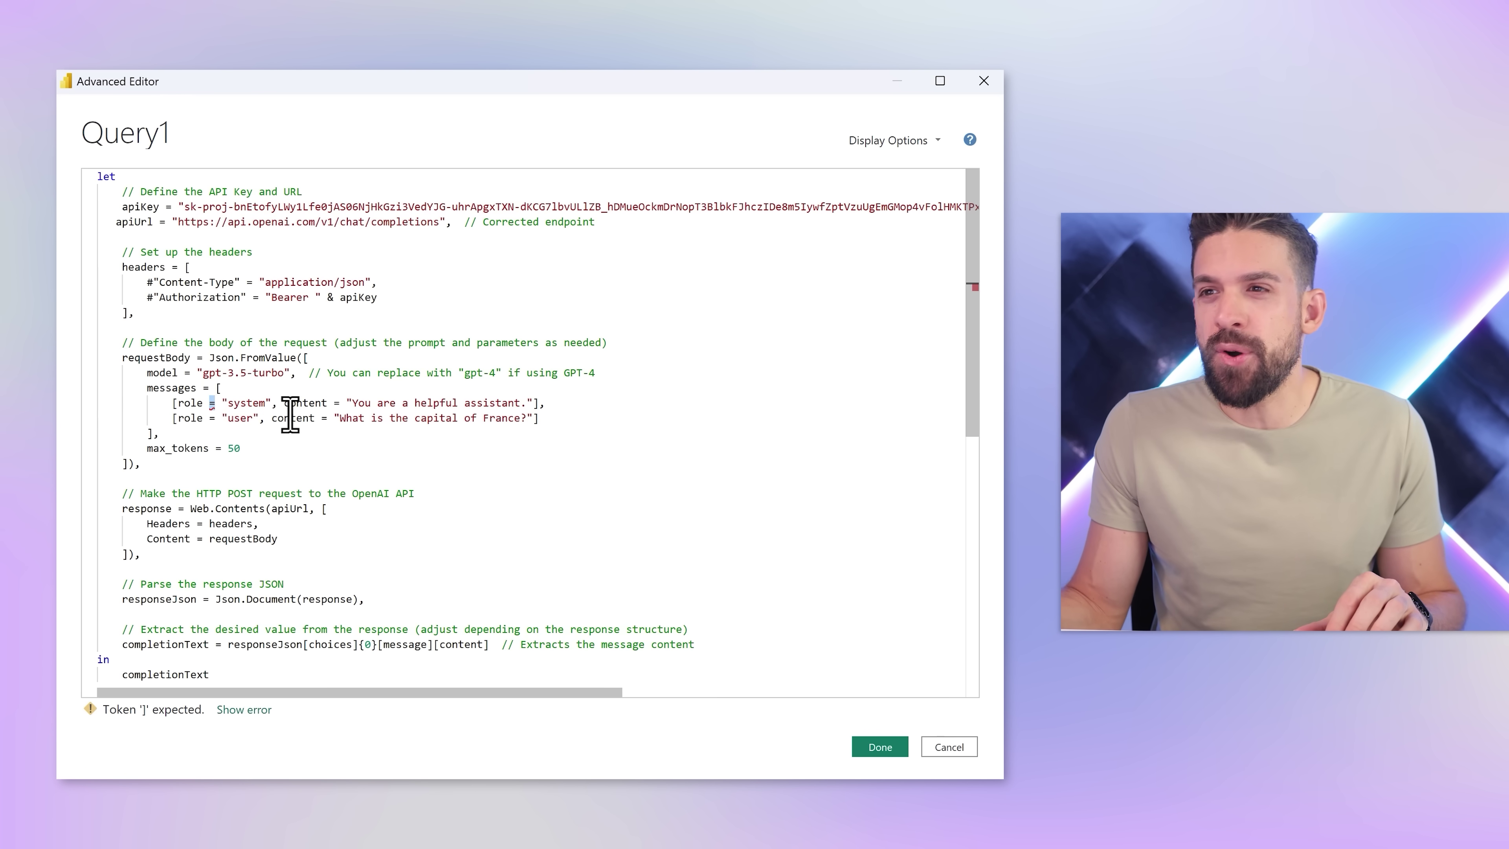
{"action": "left_click", "coordinate": [238, 388]}
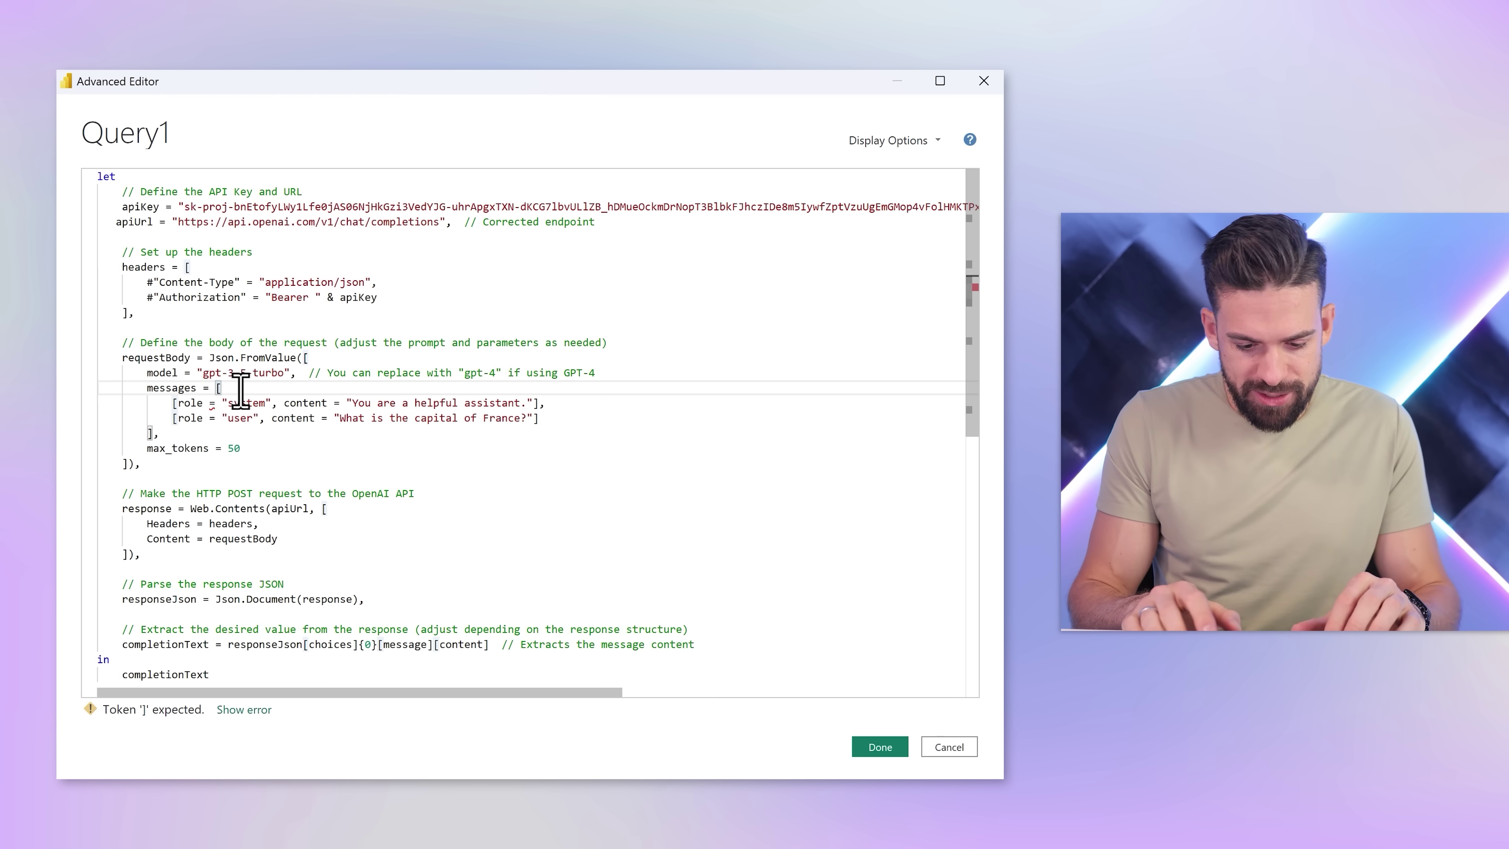
{"action": "key", "text": "BackSpace"}
{"action": "type", "text": "{"}
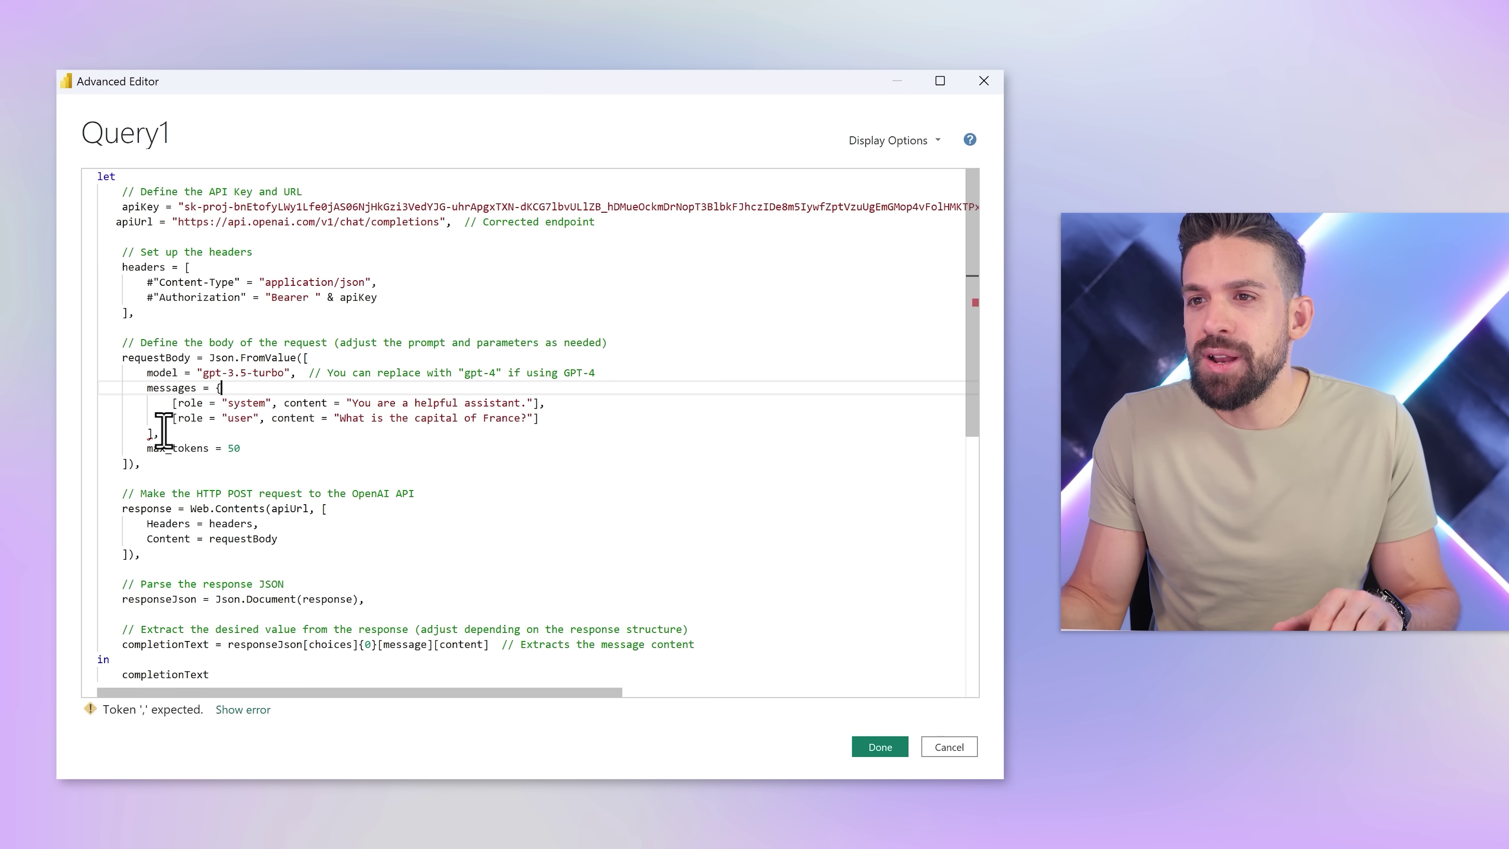
{"action": "left_click", "coordinate": [150, 435]}
{"action": "key", "text": "BackSpace"}
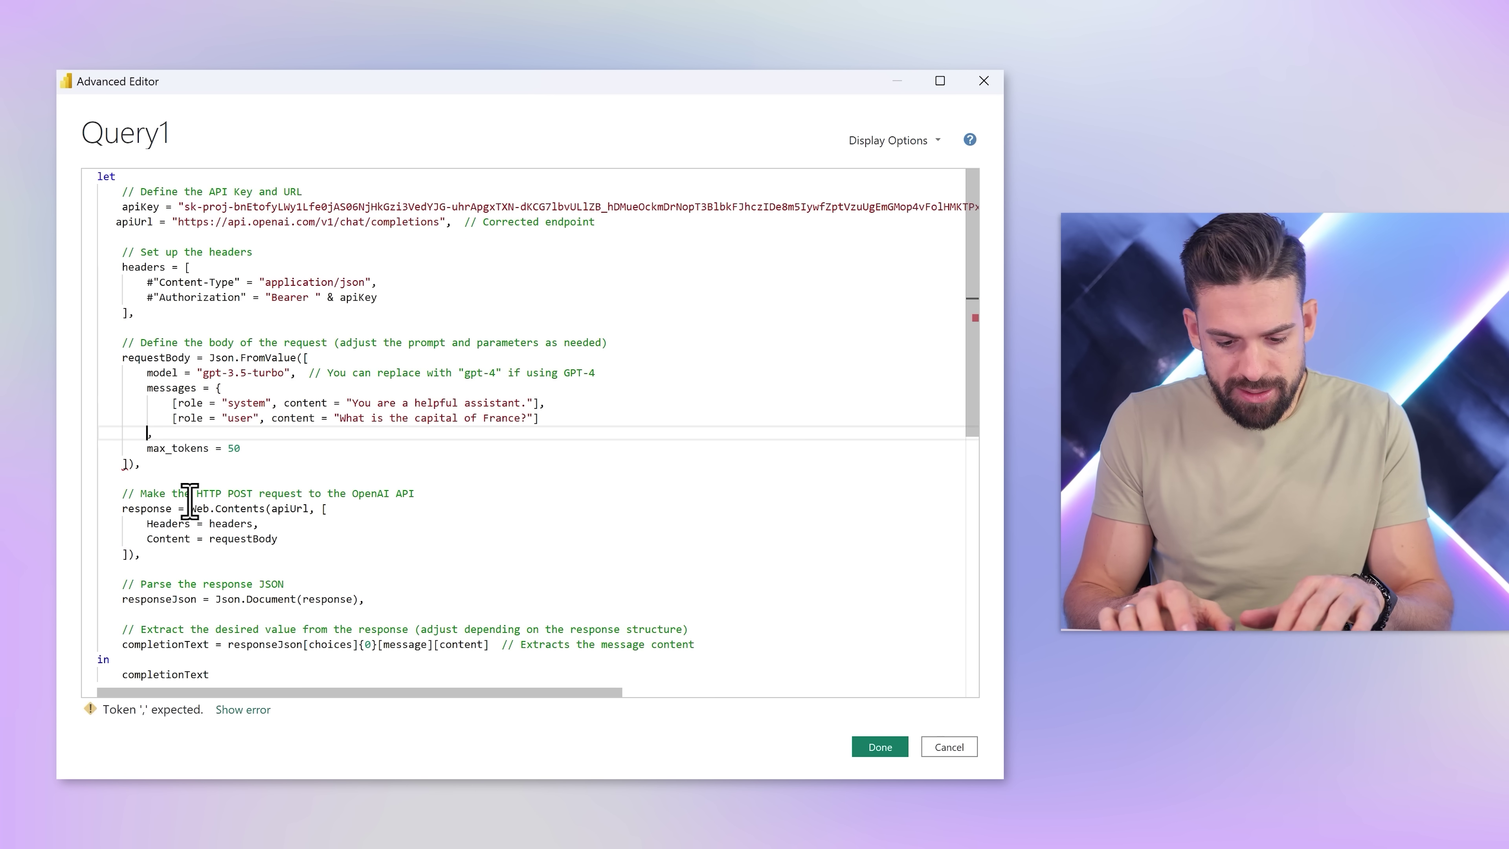
{"action": "type", "text": "}"}
{"action": "left_click", "coordinate": [291, 539]}
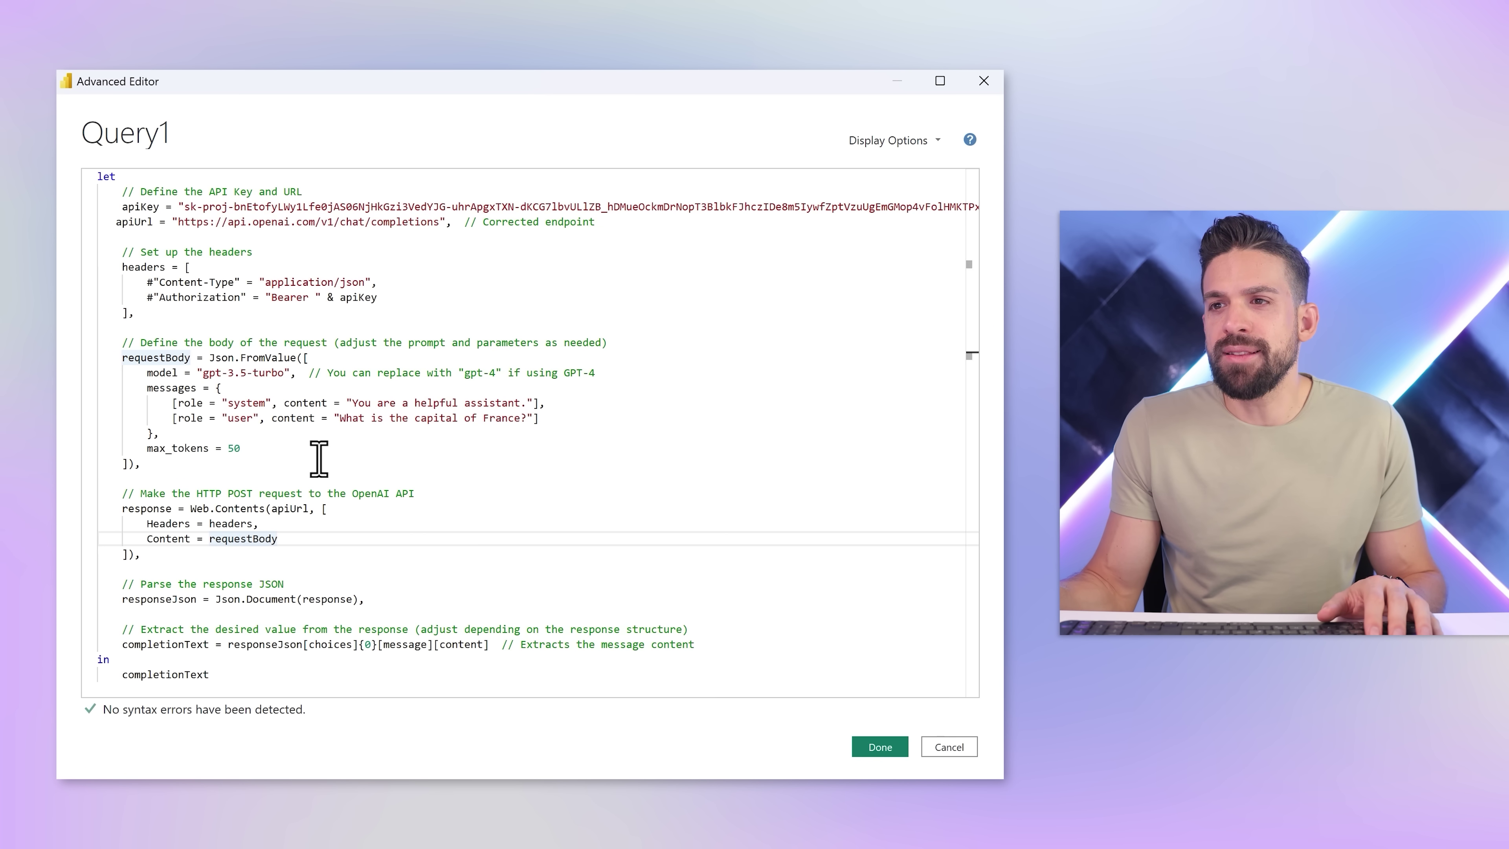
Step: Change the model from gpt-3.5-turbo to gpt-4 and rerun Query1
{"action": "left_click_drag", "start_coordinate": [284, 372], "coordinate": [237, 375]}
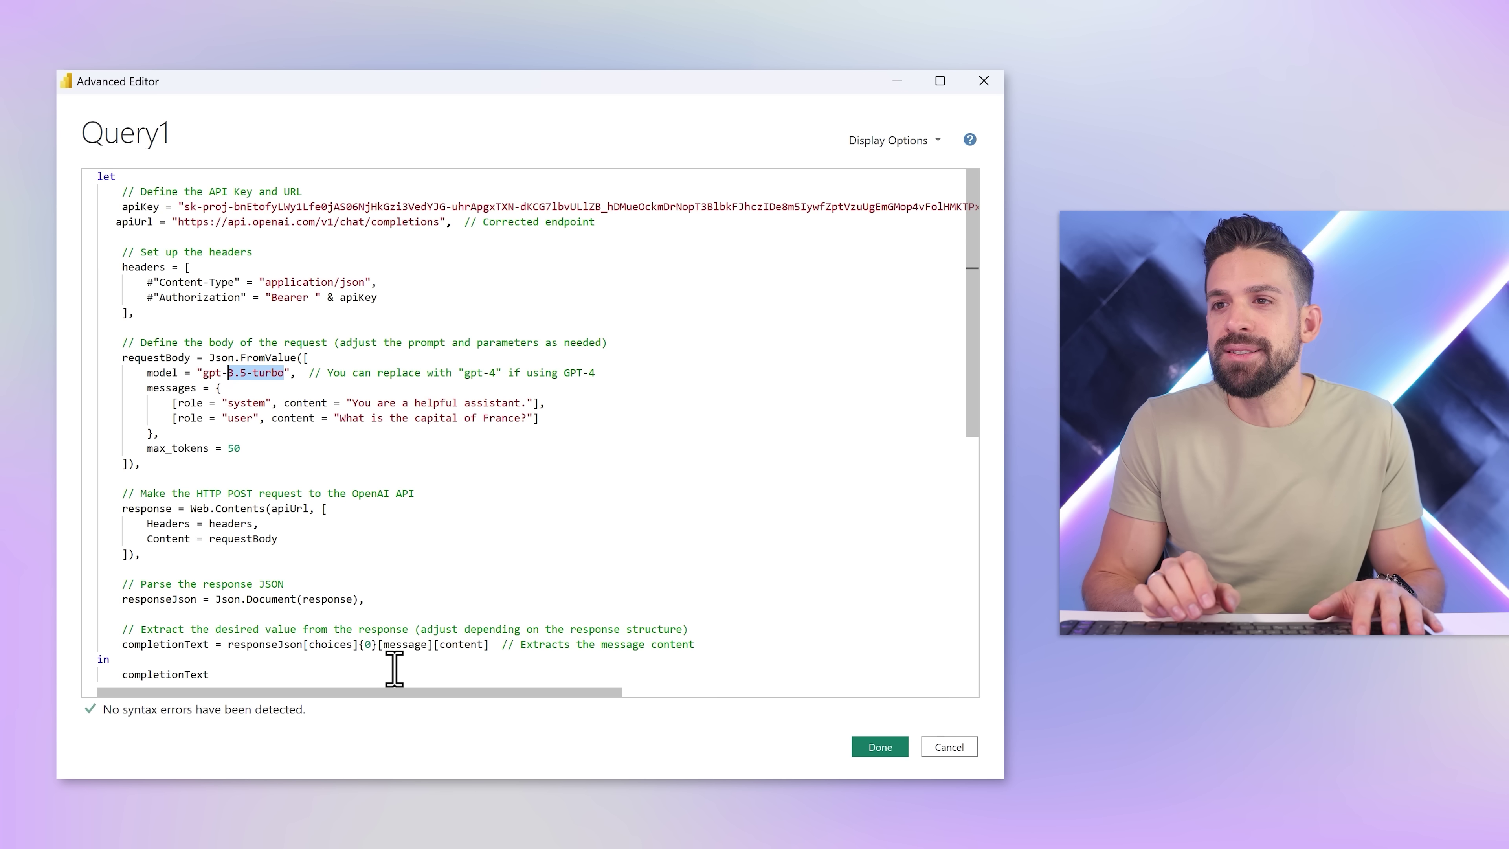
{"action": "type", "text": "4"}
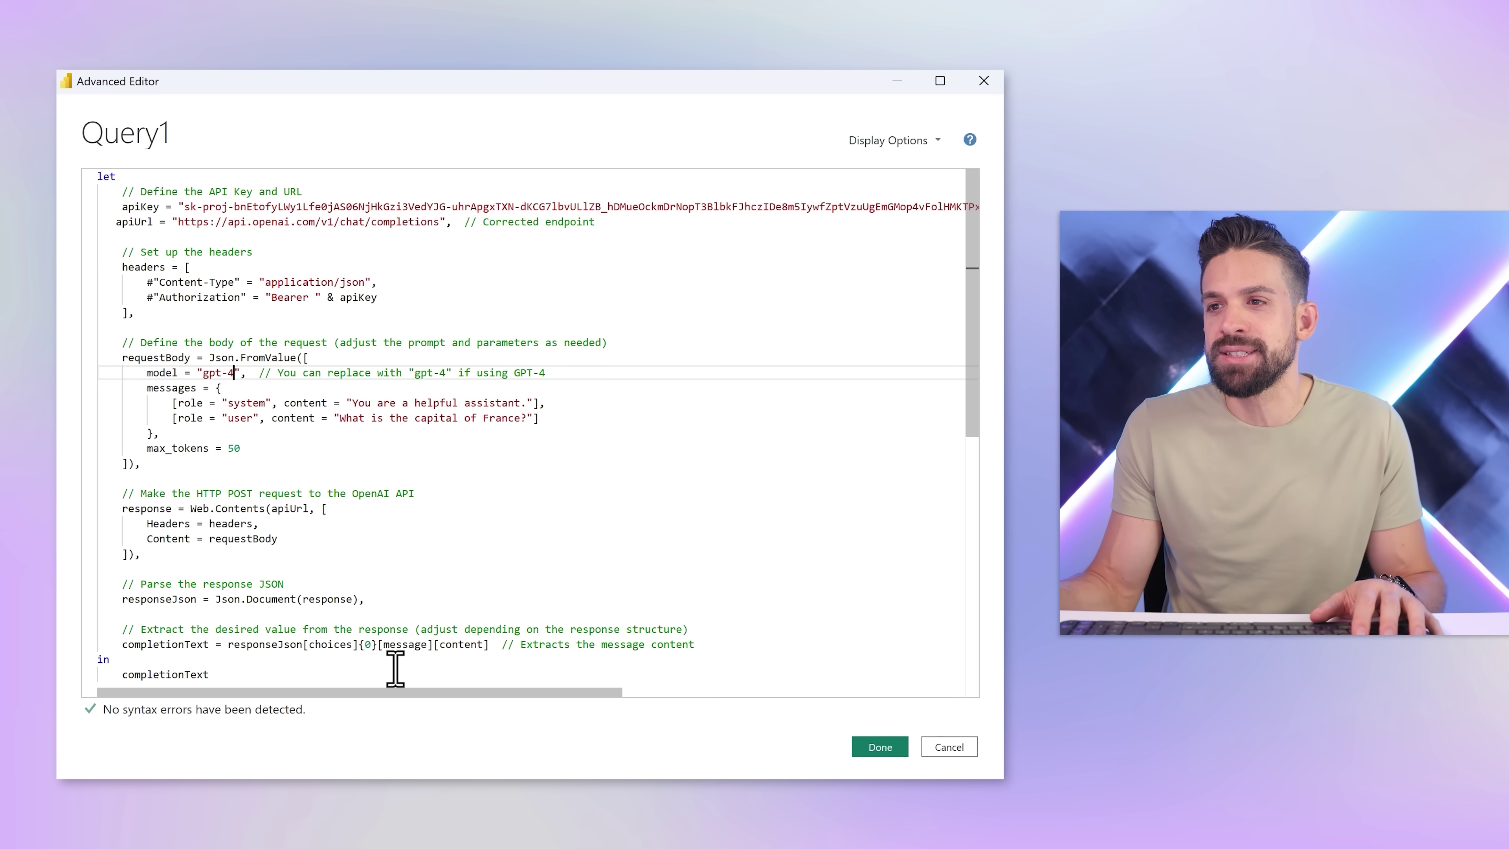
{"action": "left_click", "coordinate": [464, 433]}
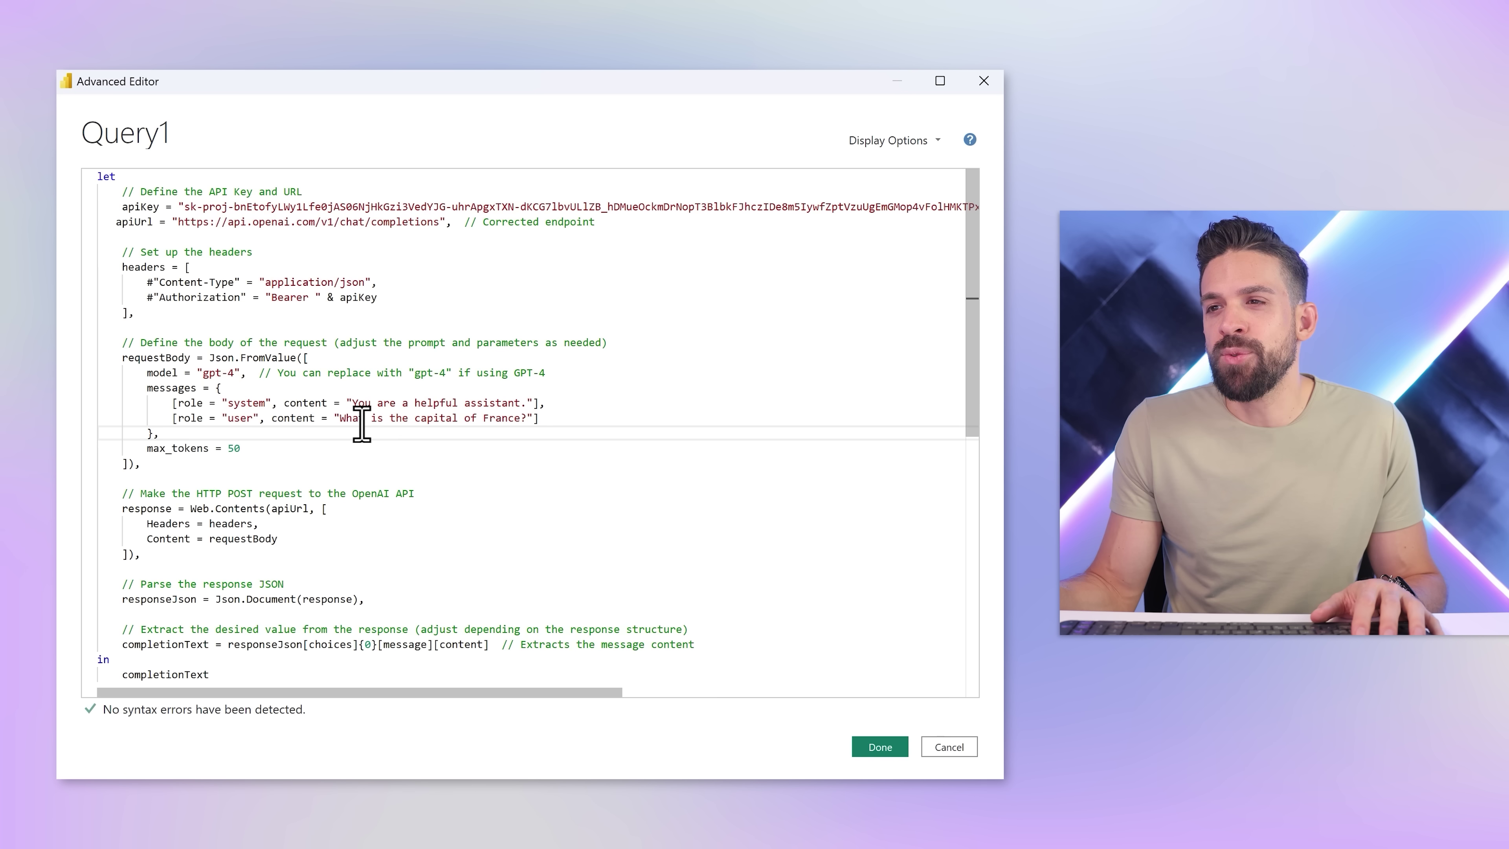
{"action": "left_click_drag", "start_coordinate": [344, 417], "coordinate": [515, 419]}
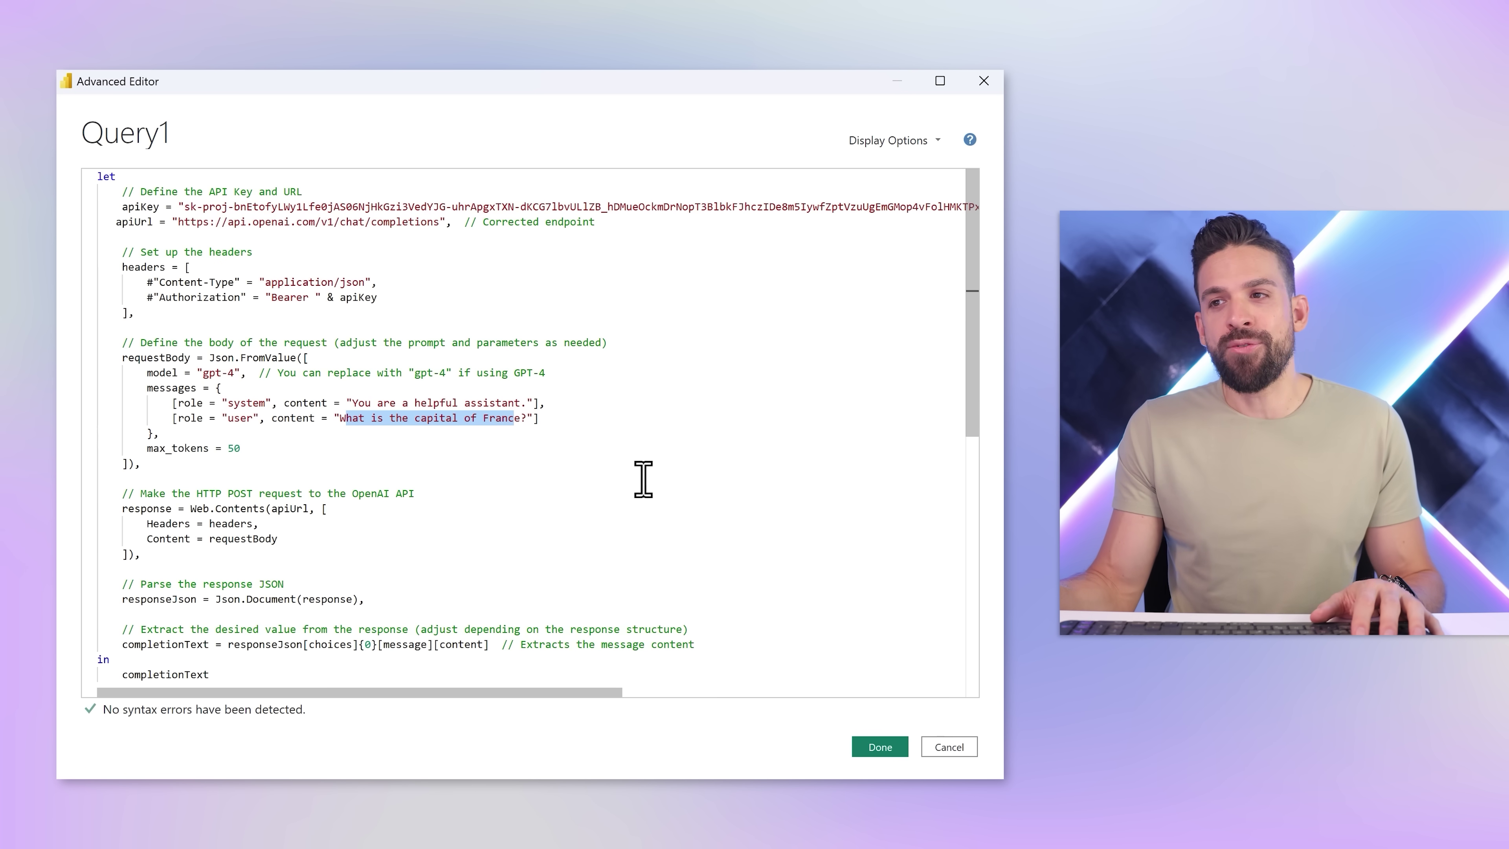
{"action": "left_click", "coordinate": [621, 438]}
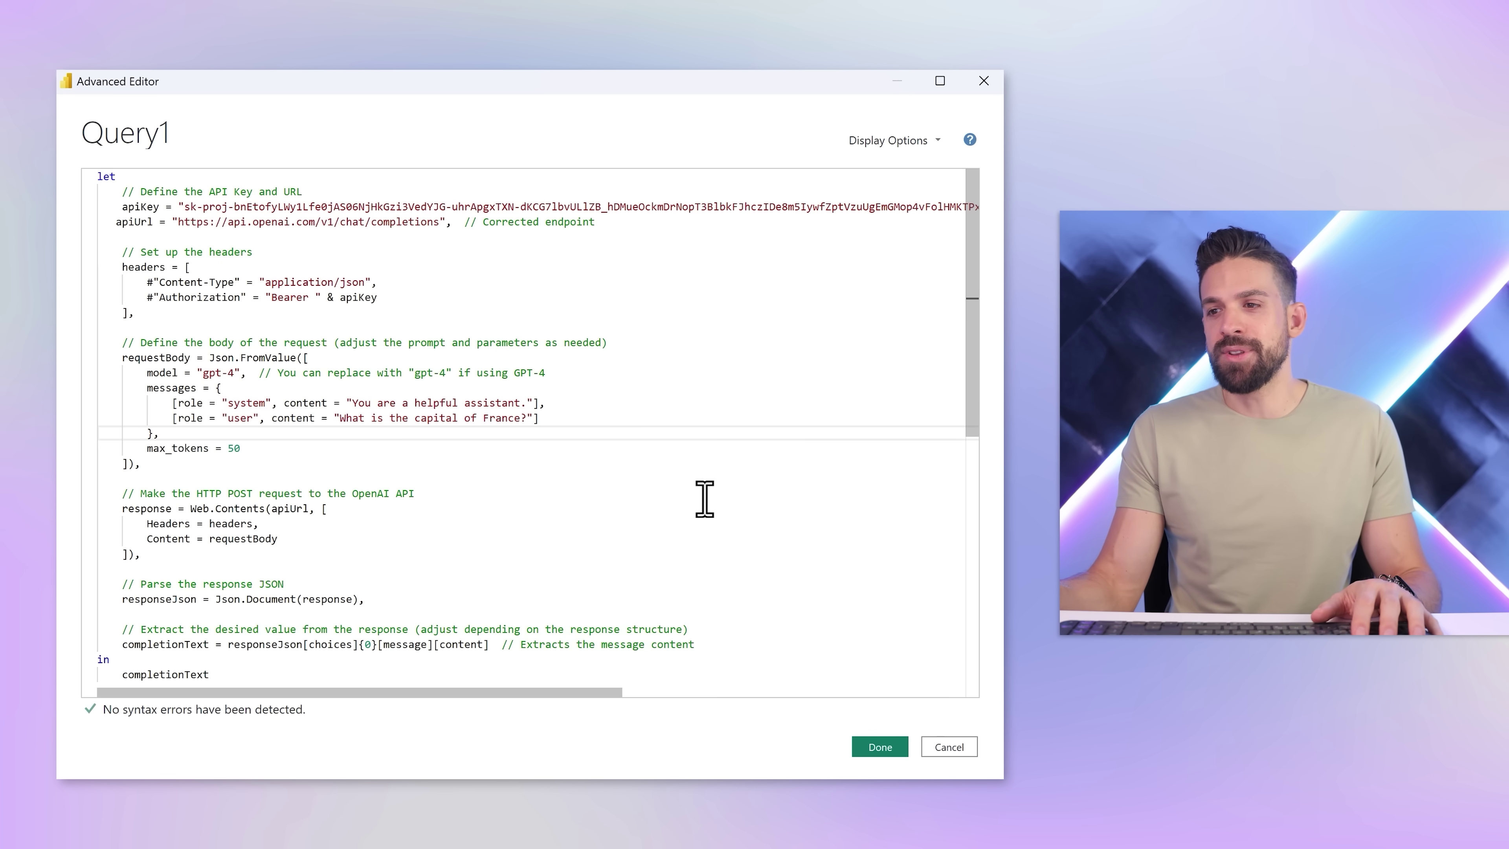
{"action": "left_click", "coordinate": [903, 751]}
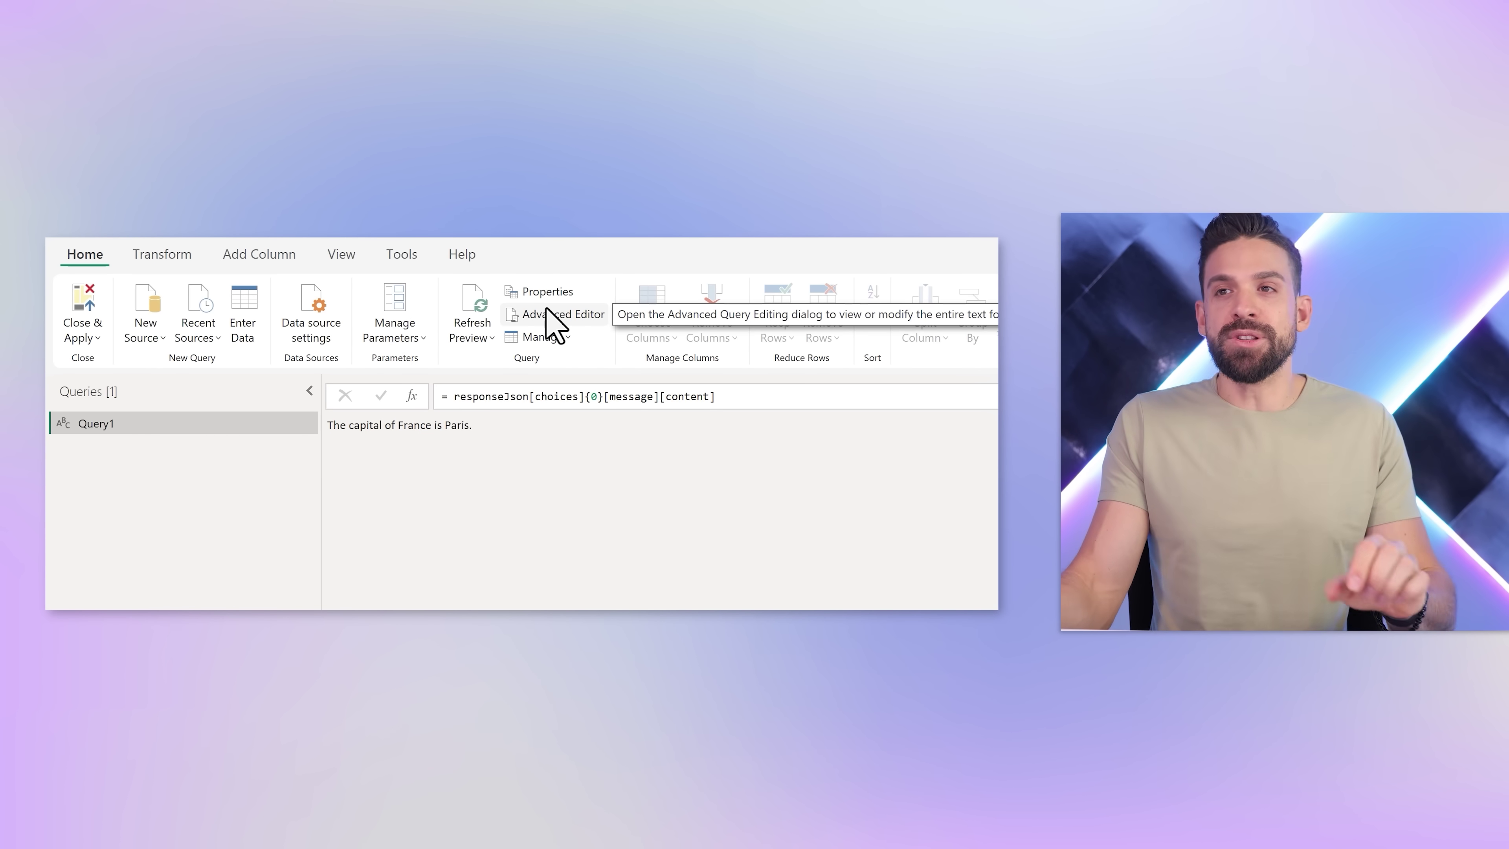
Step: Reopen Query1's M code and highlight the requestBody, model, user question and system message lines
{"action": "left_click", "coordinate": [555, 324]}
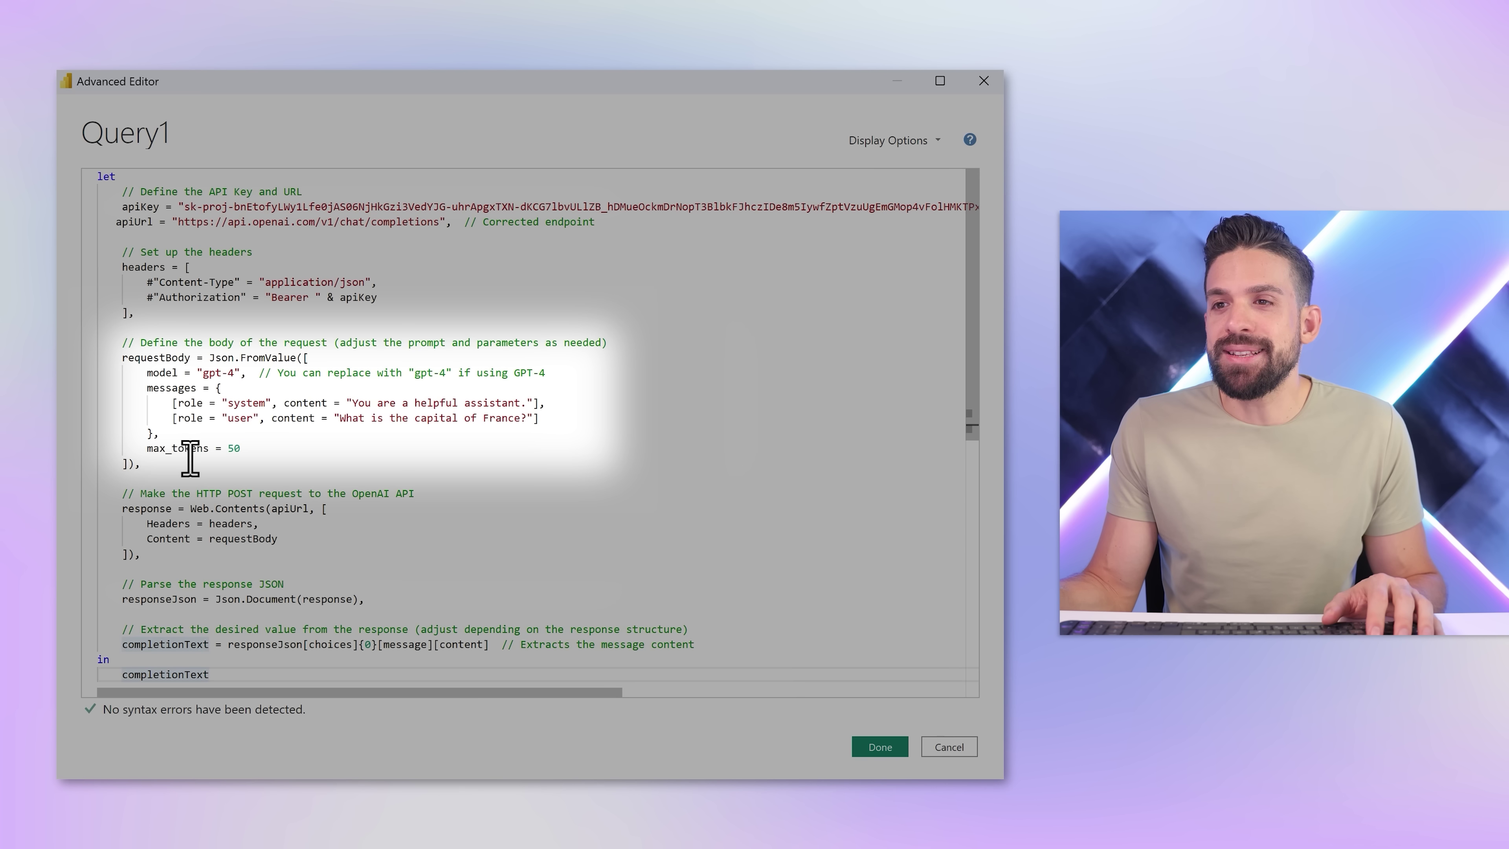
{"action": "left_click_drag", "start_coordinate": [178, 465], "coordinate": [95, 362]}
{"action": "left_click", "coordinate": [261, 388]}
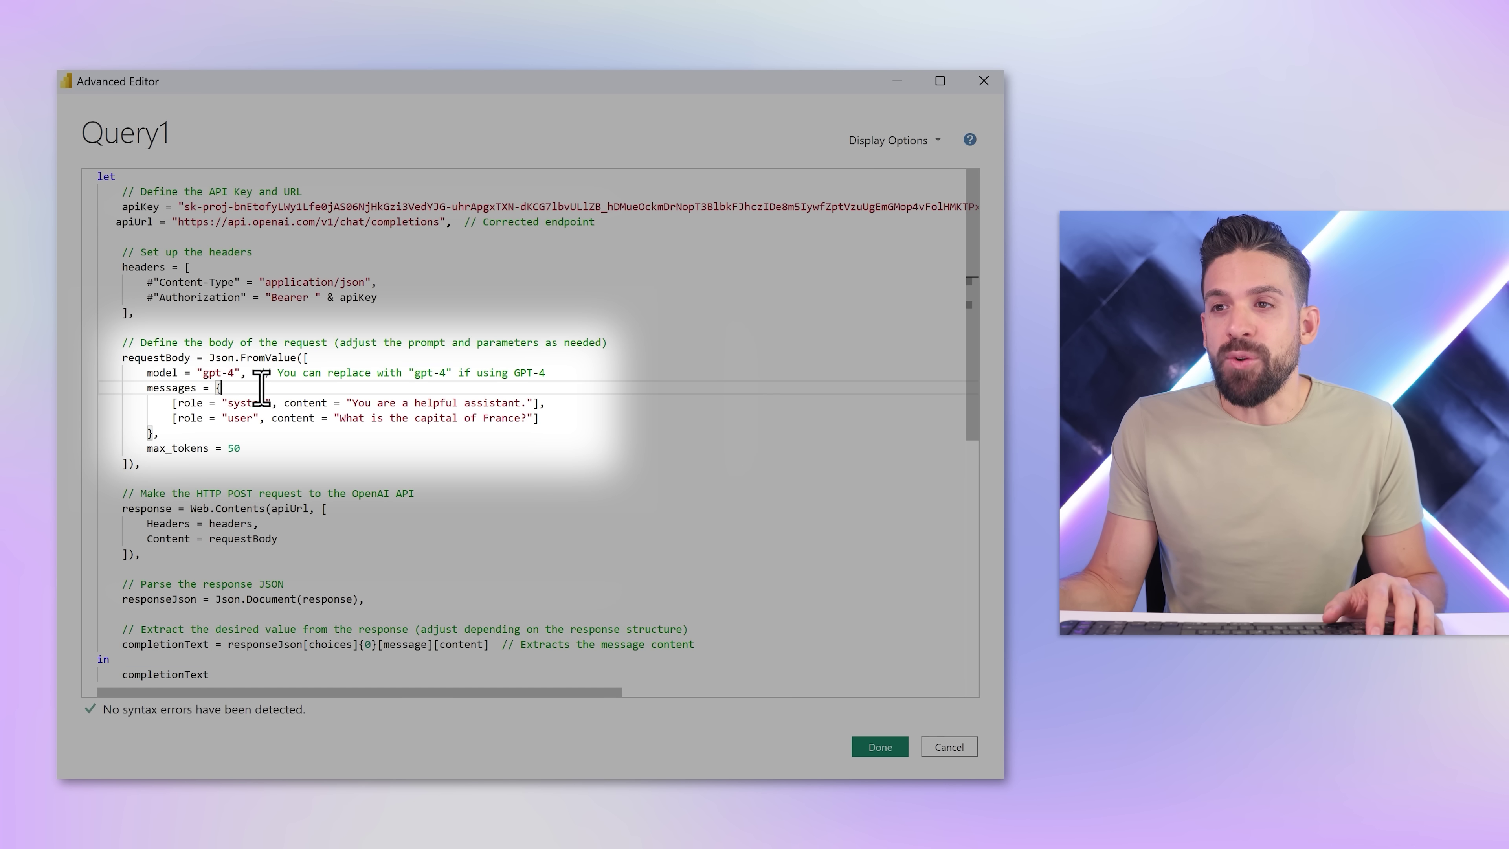
{"action": "left_click", "coordinate": [231, 372]}
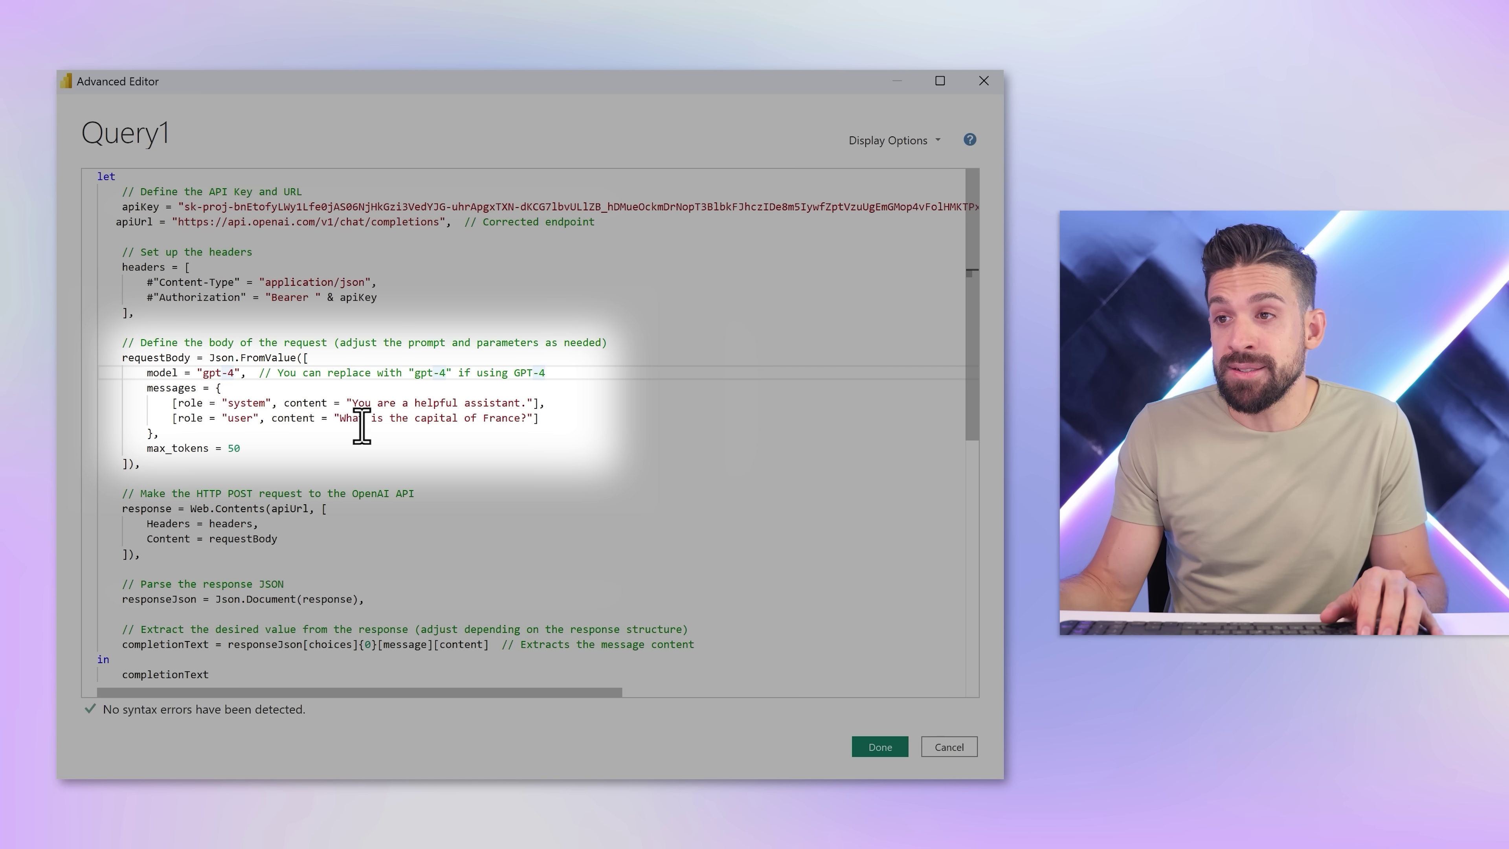
{"action": "left_click_drag", "start_coordinate": [340, 422], "coordinate": [521, 418]}
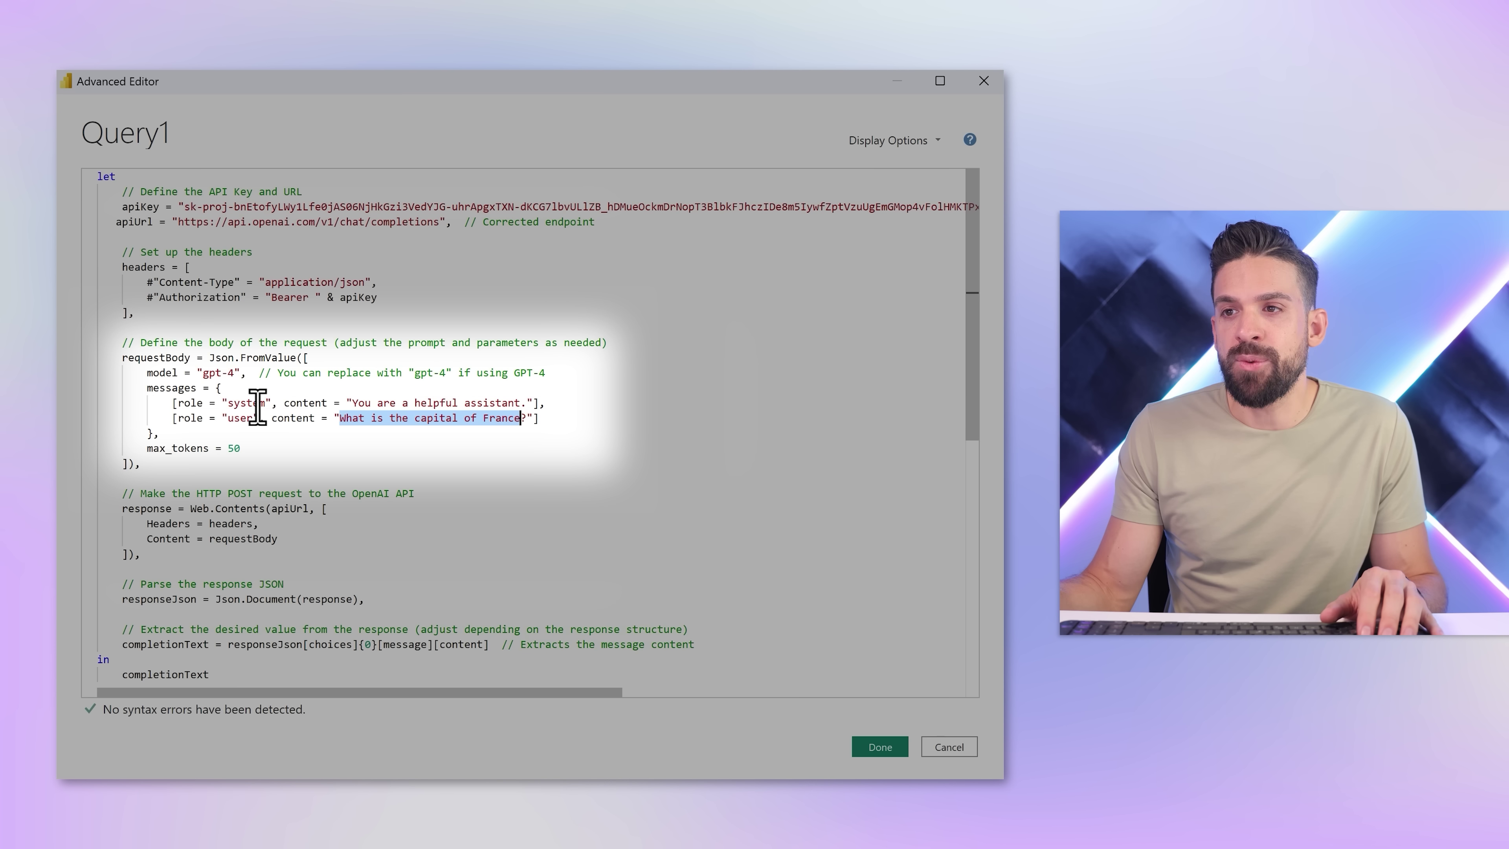
{"action": "left_click_drag", "start_coordinate": [253, 404], "coordinate": [235, 422]}
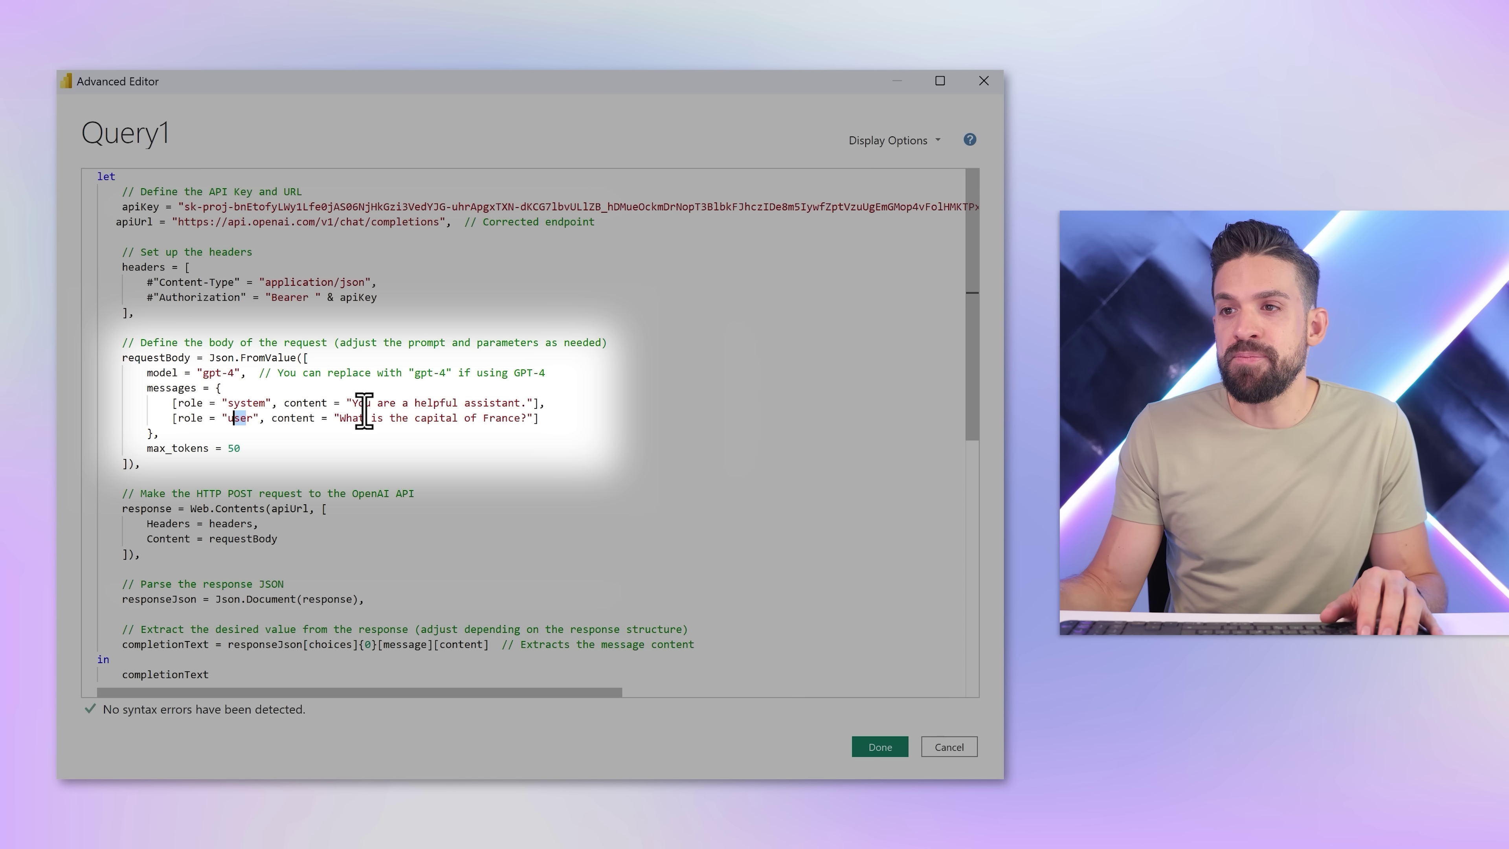
{"action": "left_click_drag", "start_coordinate": [321, 405], "coordinate": [498, 402]}
{"action": "triple_click", "coordinate": [562, 410]}
{"action": "left_click", "coordinate": [585, 402]}
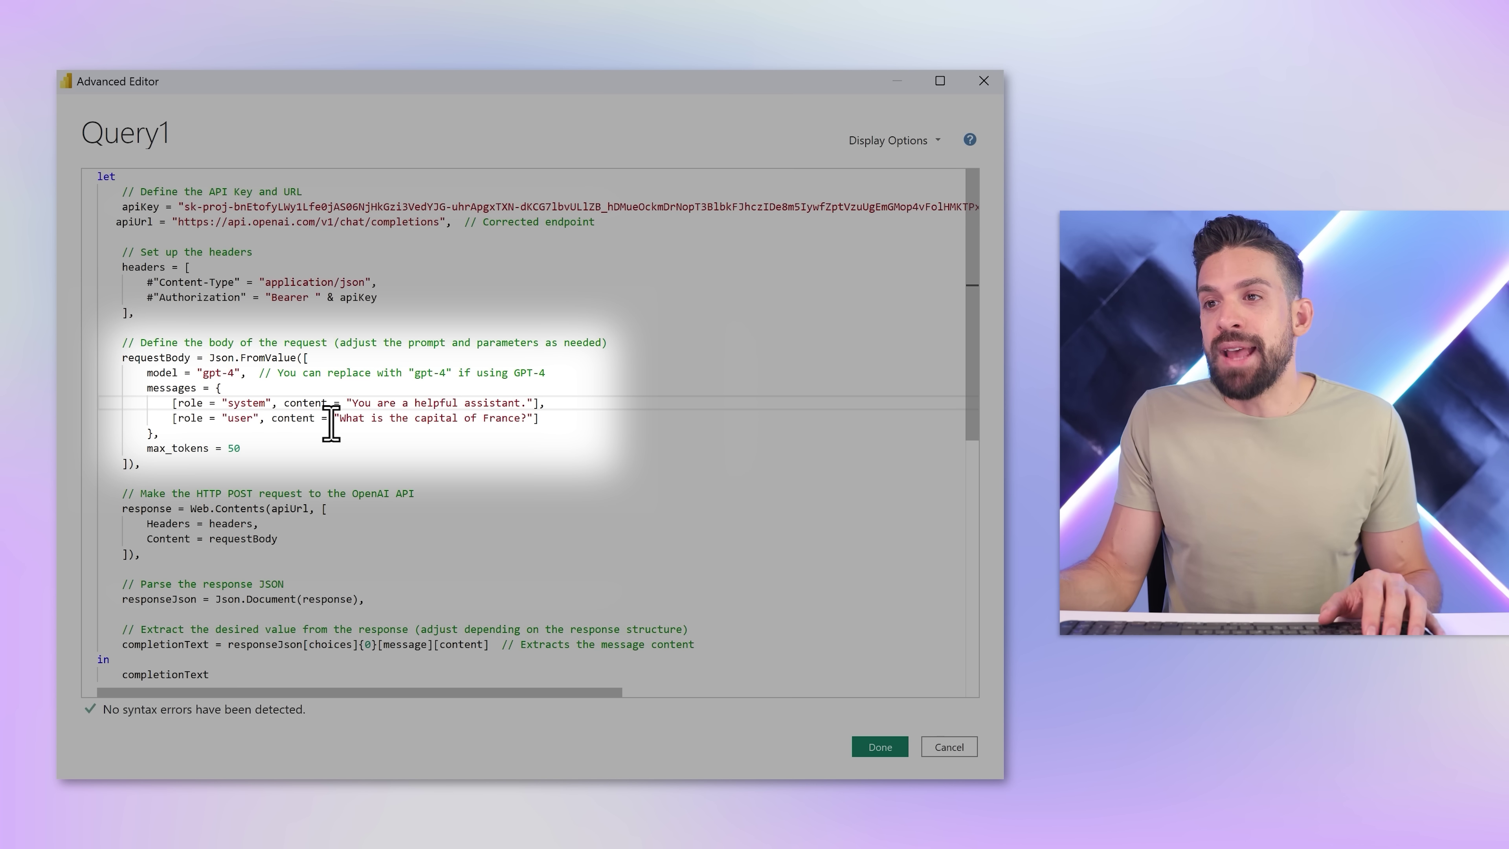
Step: Change Query1's question to 'What is the best self service bi tool?' and max_tokens to 100
{"action": "left_click_drag", "start_coordinate": [344, 419], "coordinate": [528, 419]}
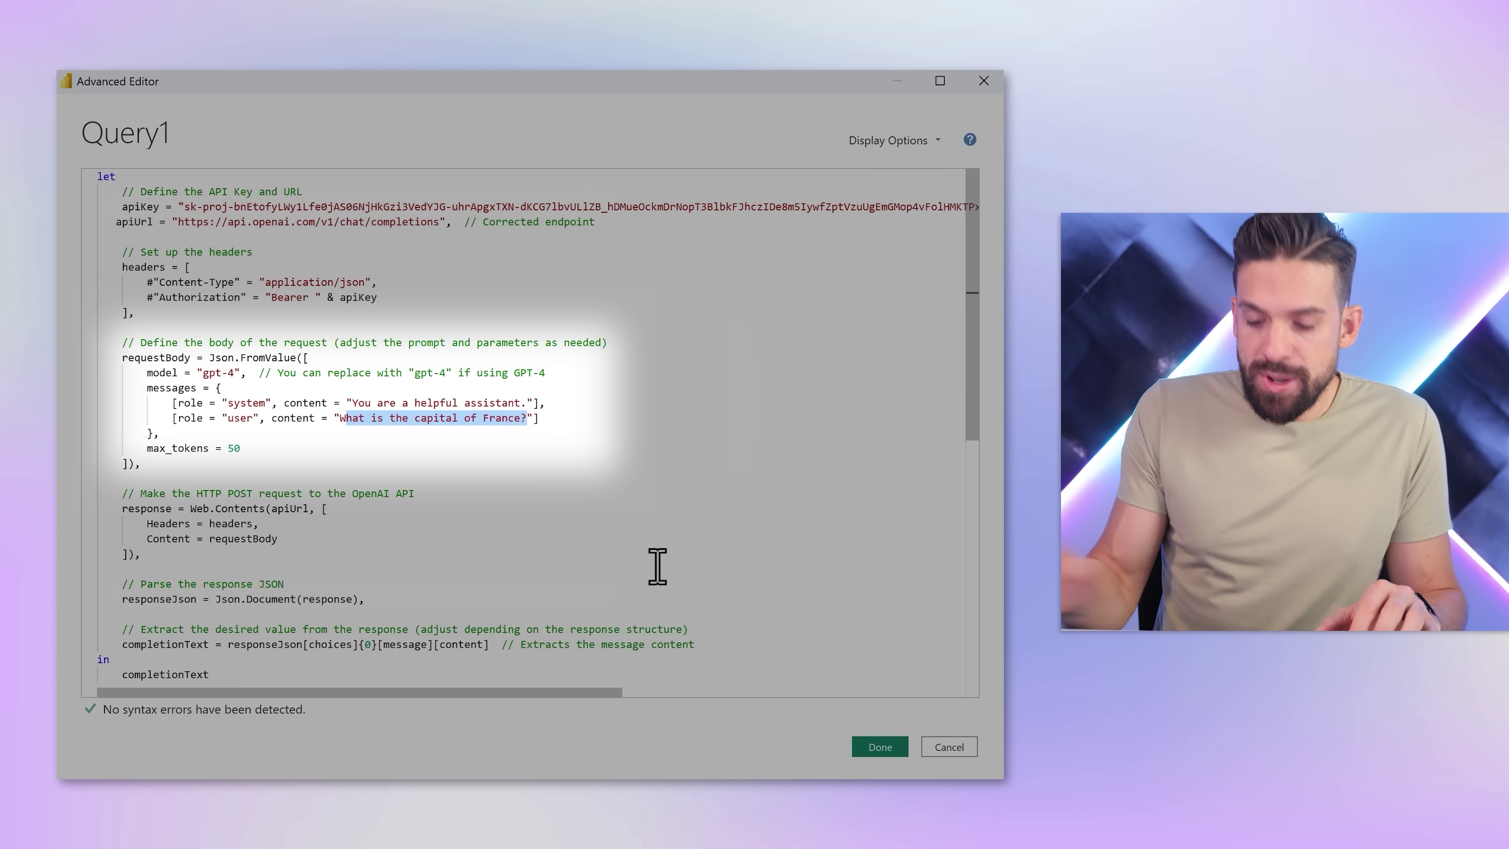
{"action": "key", "text": "BackSpace"}
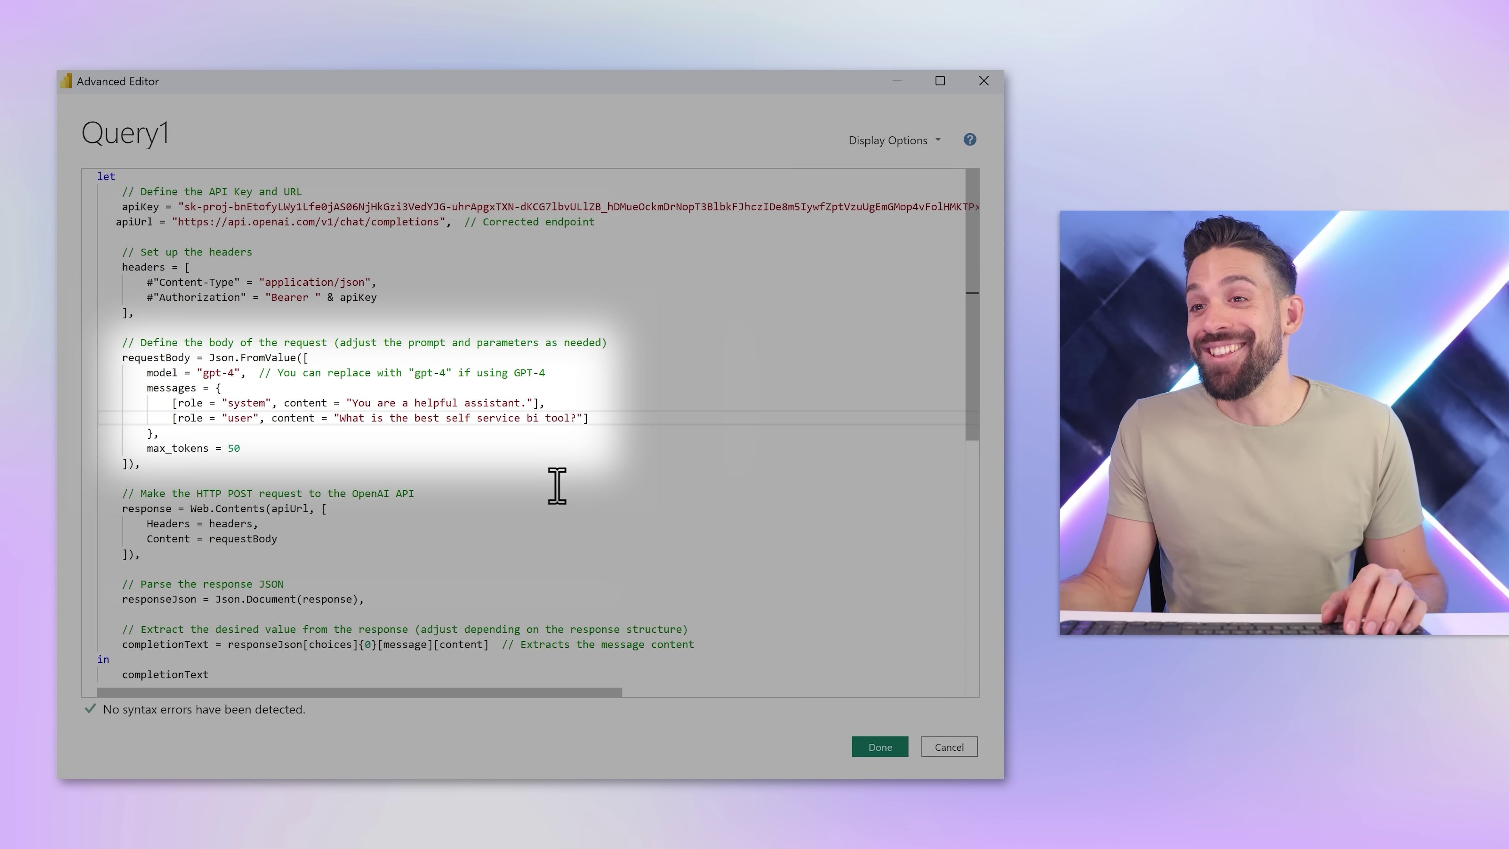
{"action": "key", "text": "Down"}
{"action": "left_click", "coordinate": [246, 454]}
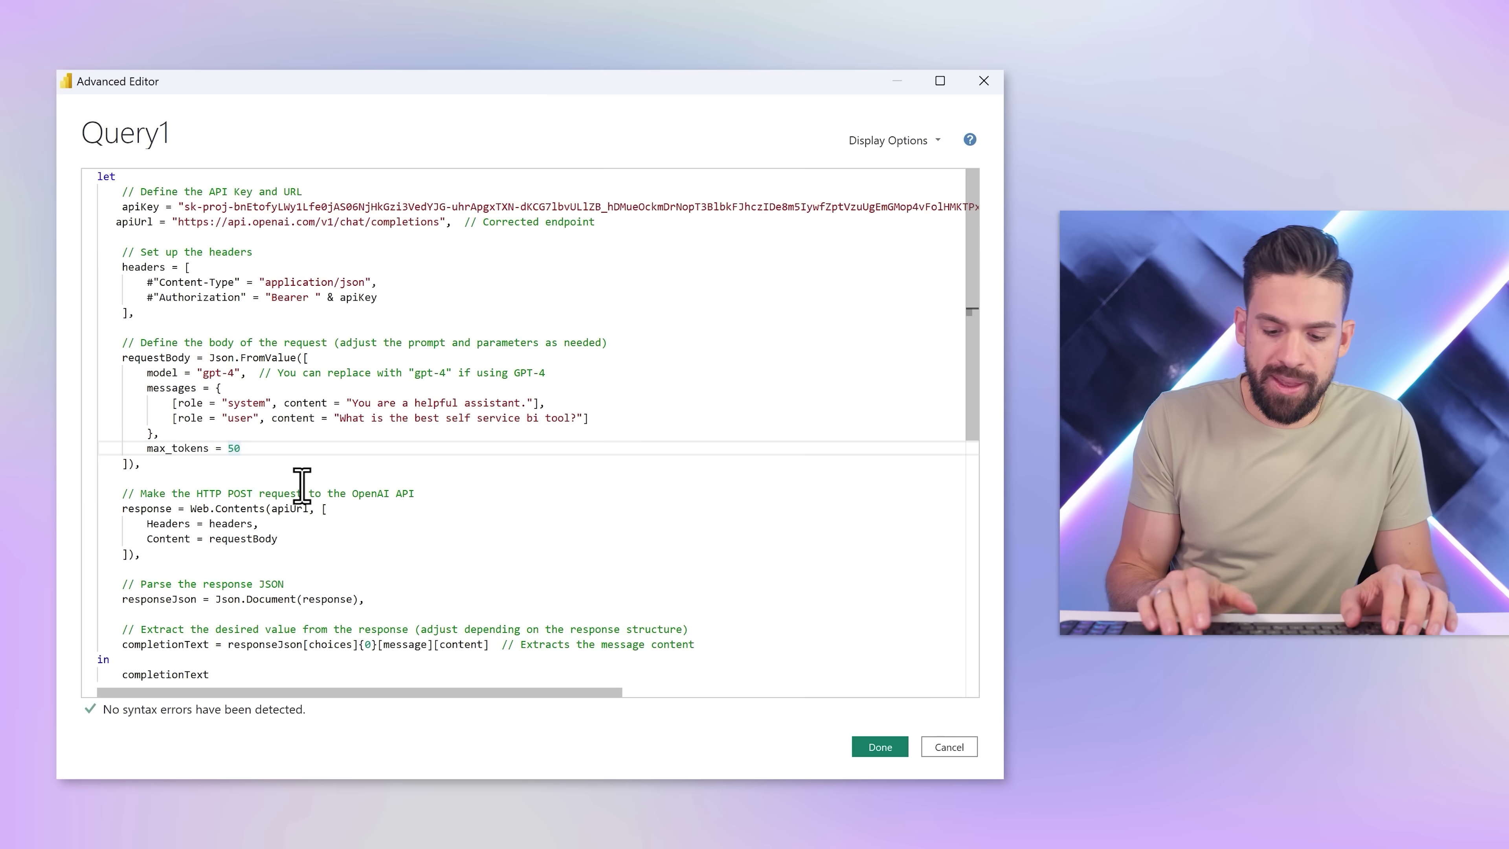
{"action": "left_click", "coordinate": [888, 751]}
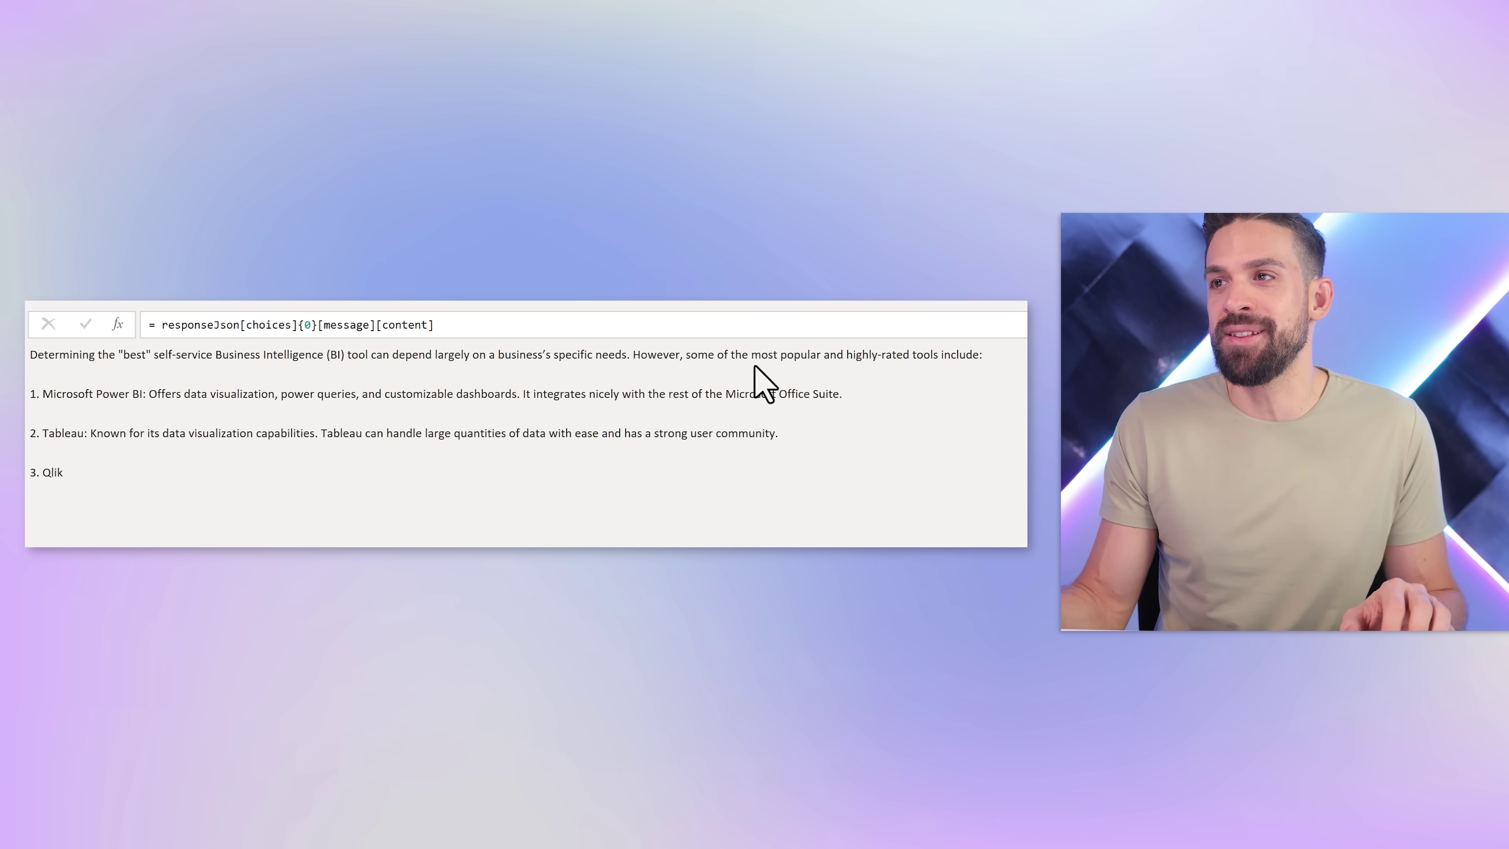
Step: Read the returned answer and highlight Power BI among the listed tools
{"action": "left_click_drag", "start_coordinate": [96, 394], "coordinate": [184, 393]}
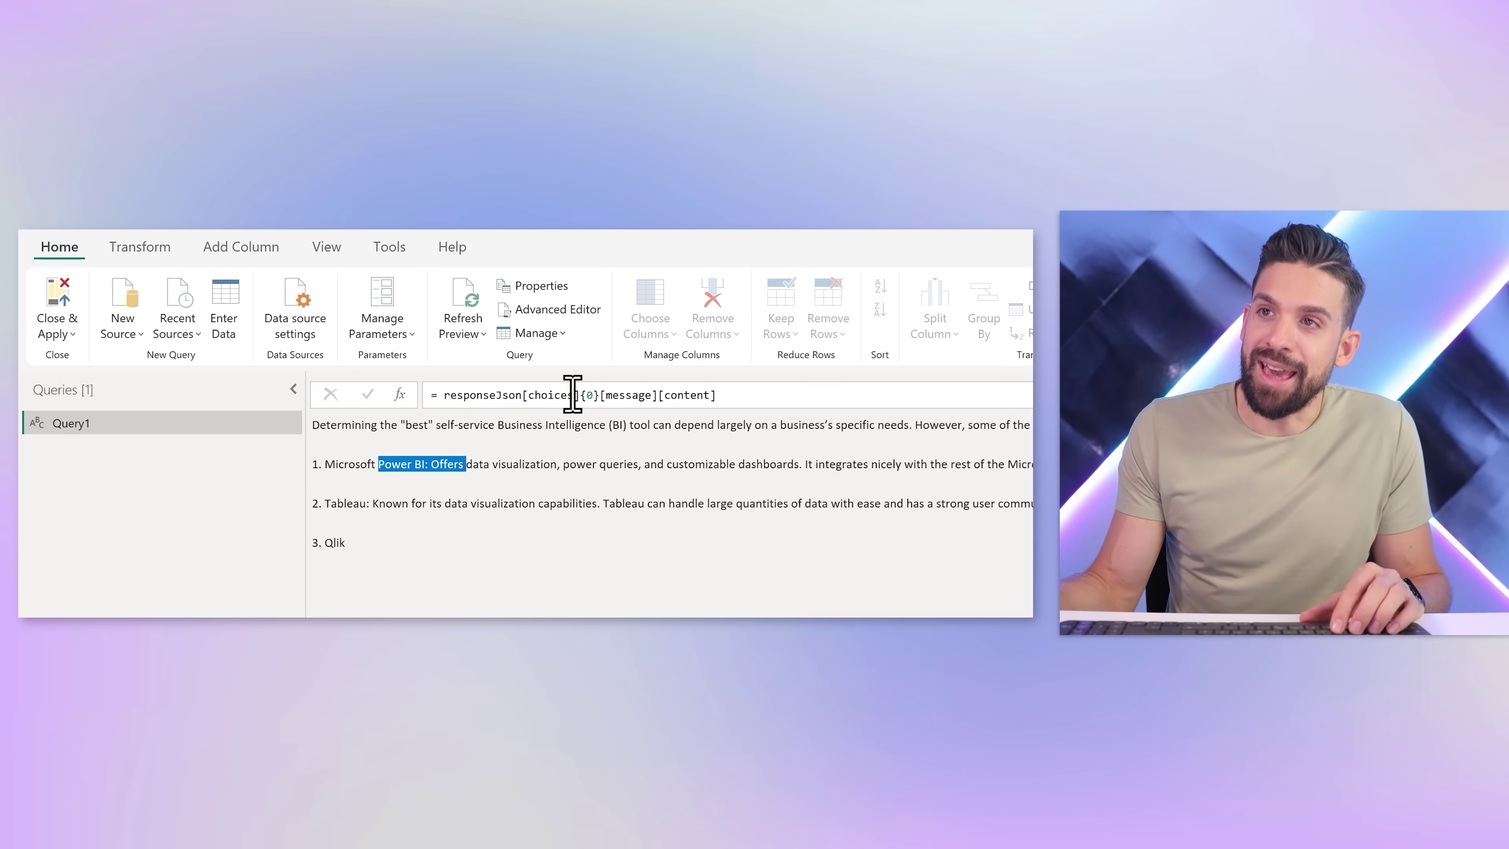
Step: Add the '(promptQuestion as text, promptInput as text) =>' line above let in Query1
{"action": "left_click", "coordinate": [567, 312]}
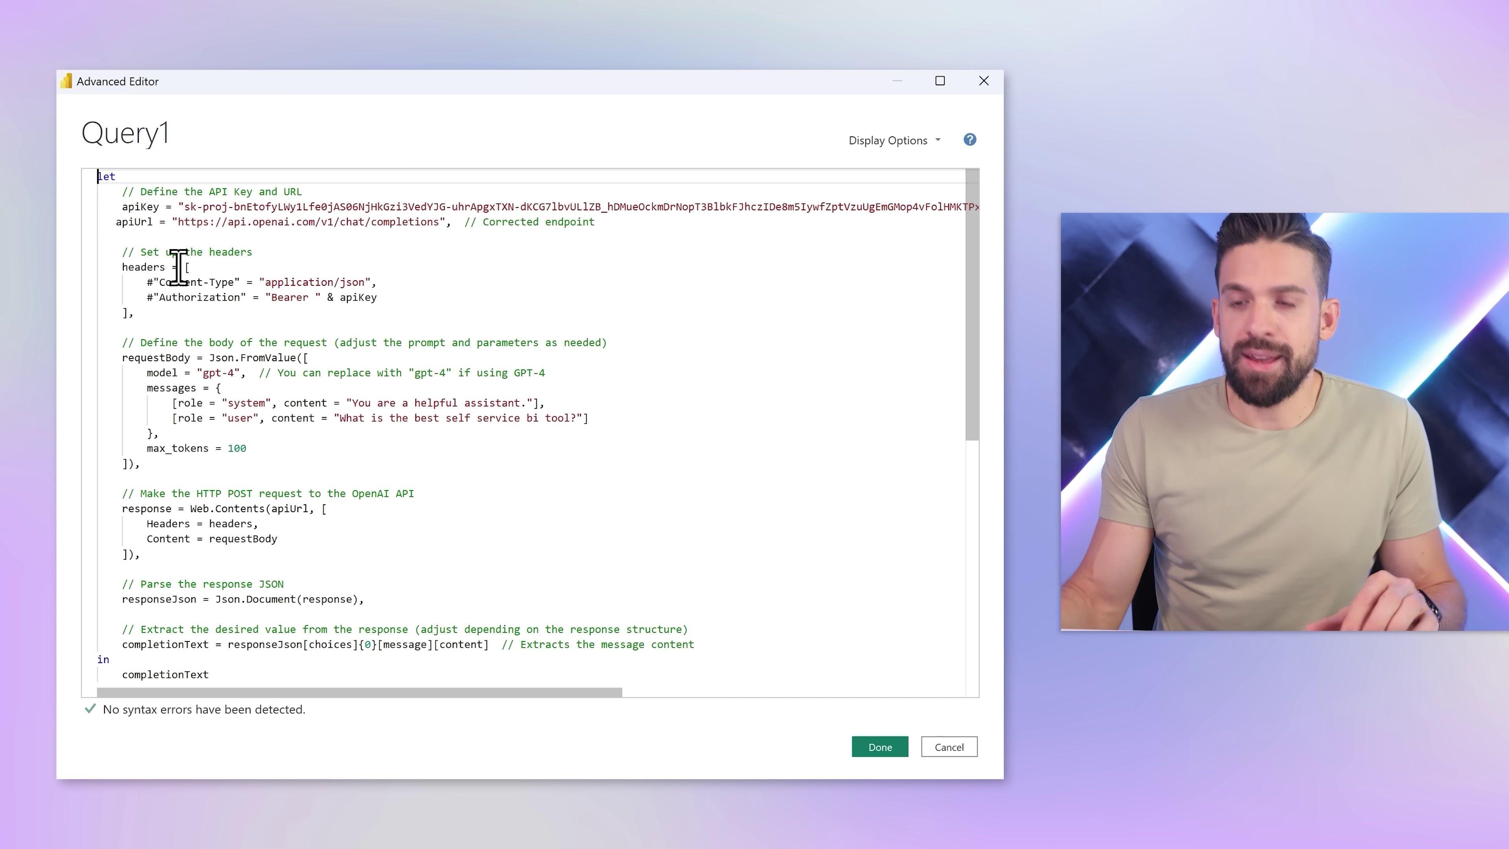
{"action": "key", "text": "Up"}
{"action": "key", "text": "Up"}
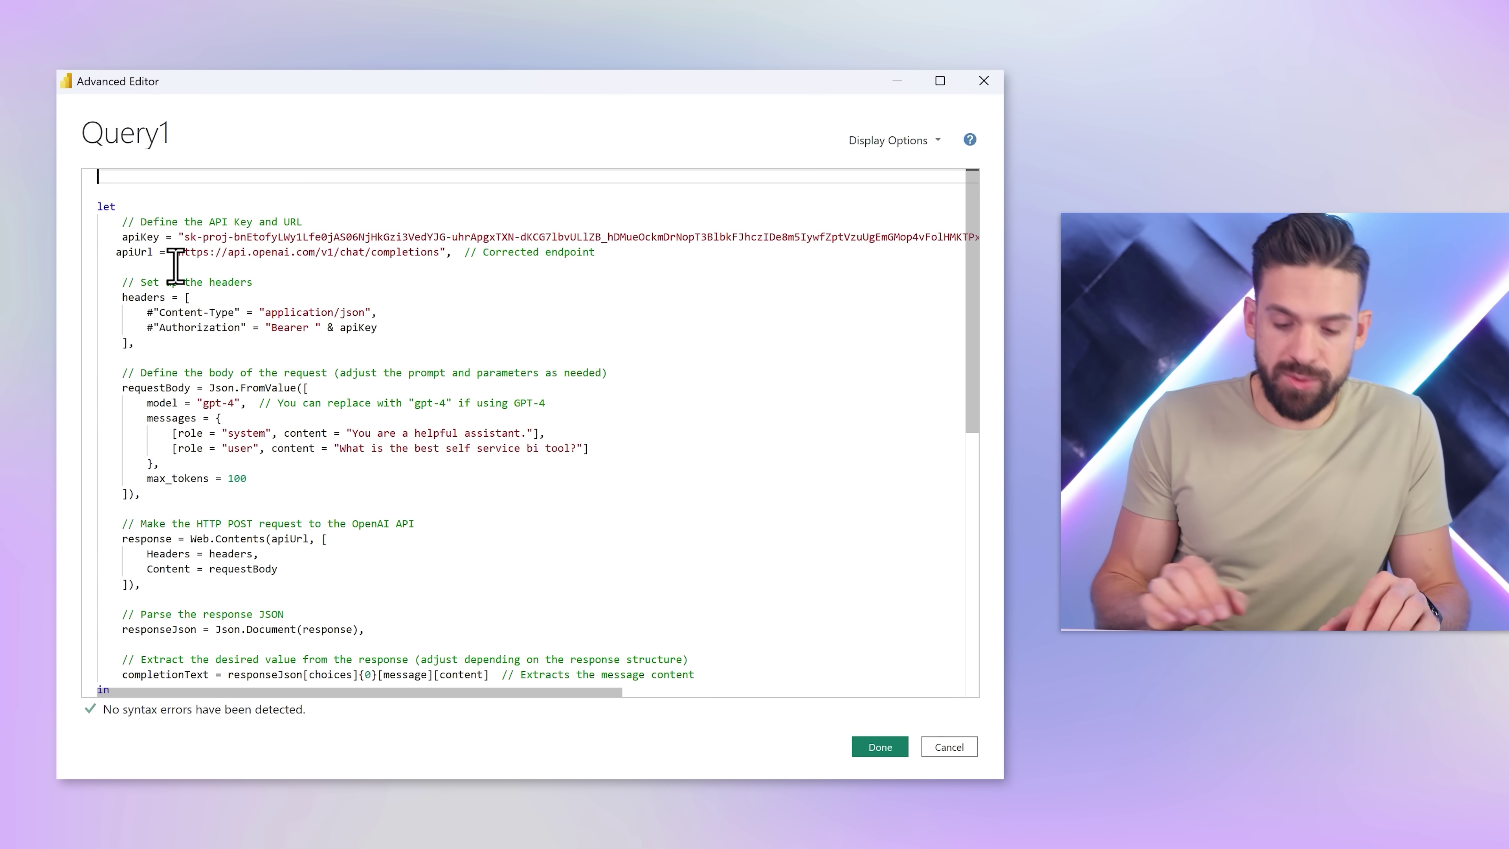
{"action": "type", "text": "("}
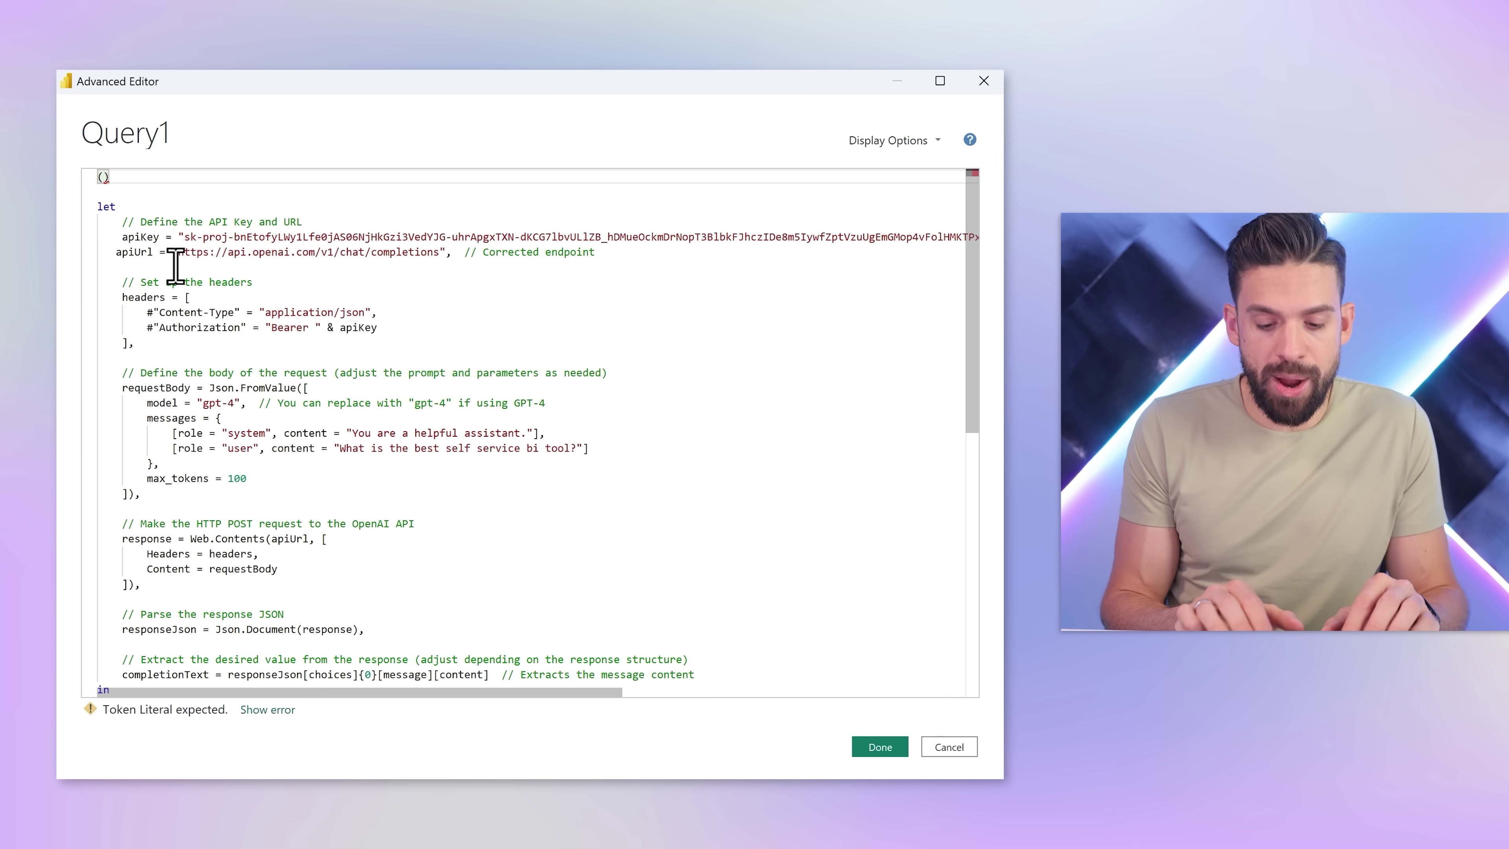
{"action": "type", "text": "prom"}
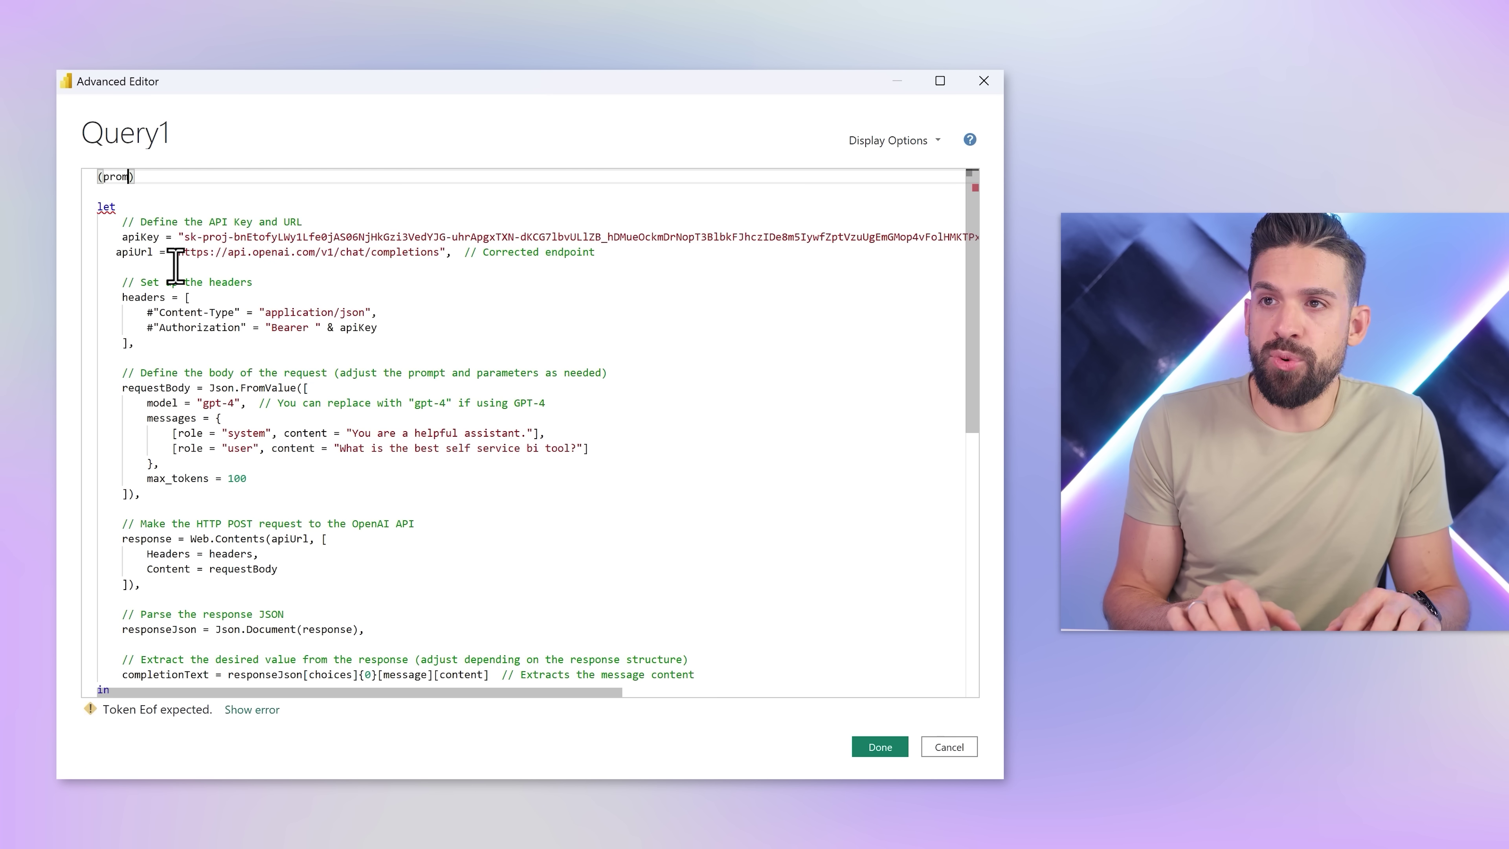
{"action": "type", "text": "ptQuestion"}
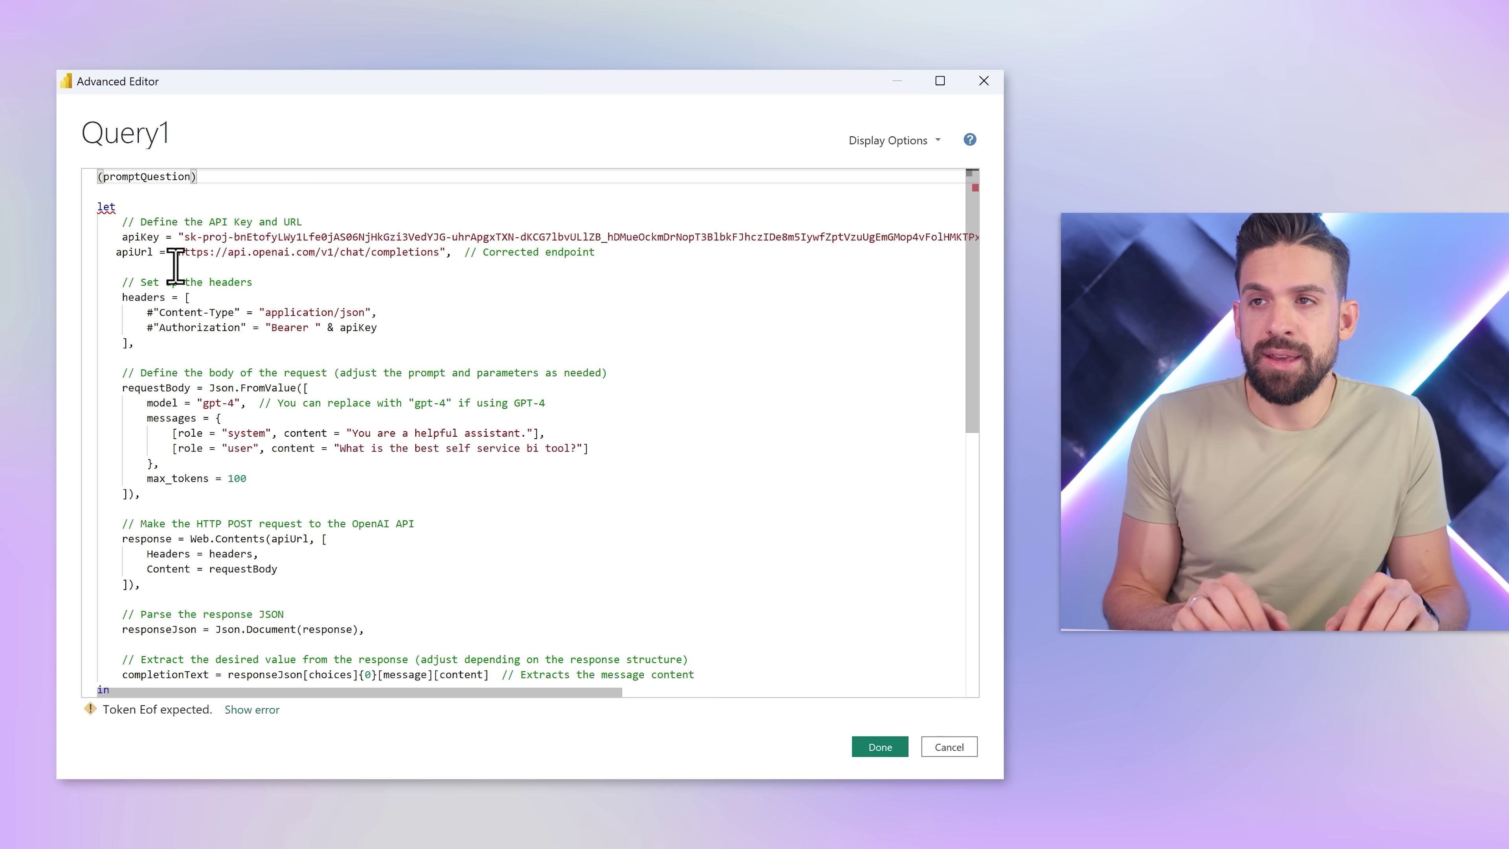
{"action": "type", "text": " as"}
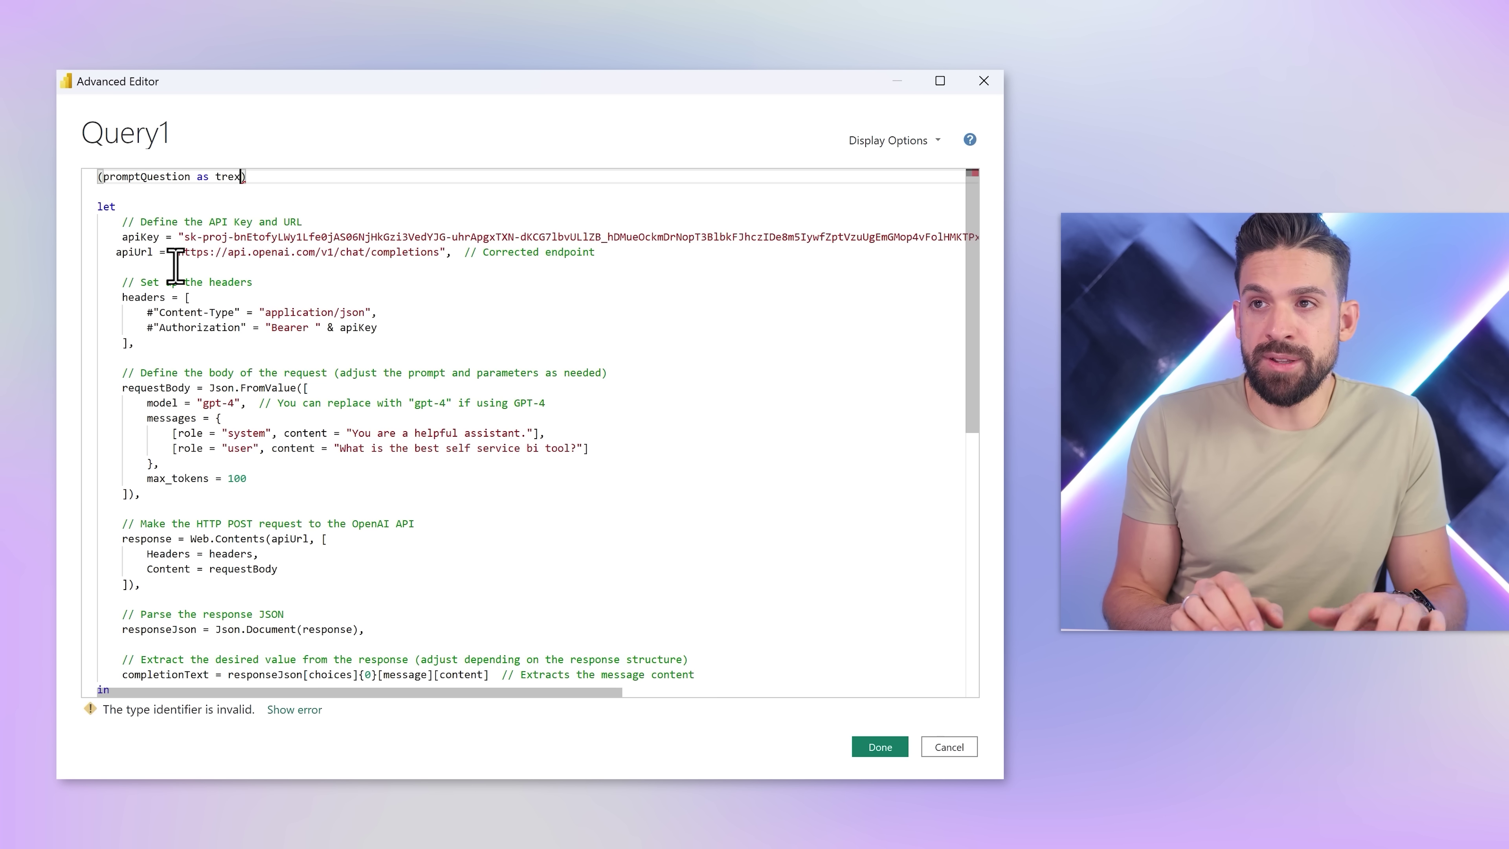
{"action": "type", "text": " tre"}
{"action": "key", "text": "BackSpace"}
{"action": "key", "text": "BackSpace"}
{"action": "type", "text": "ext, "}
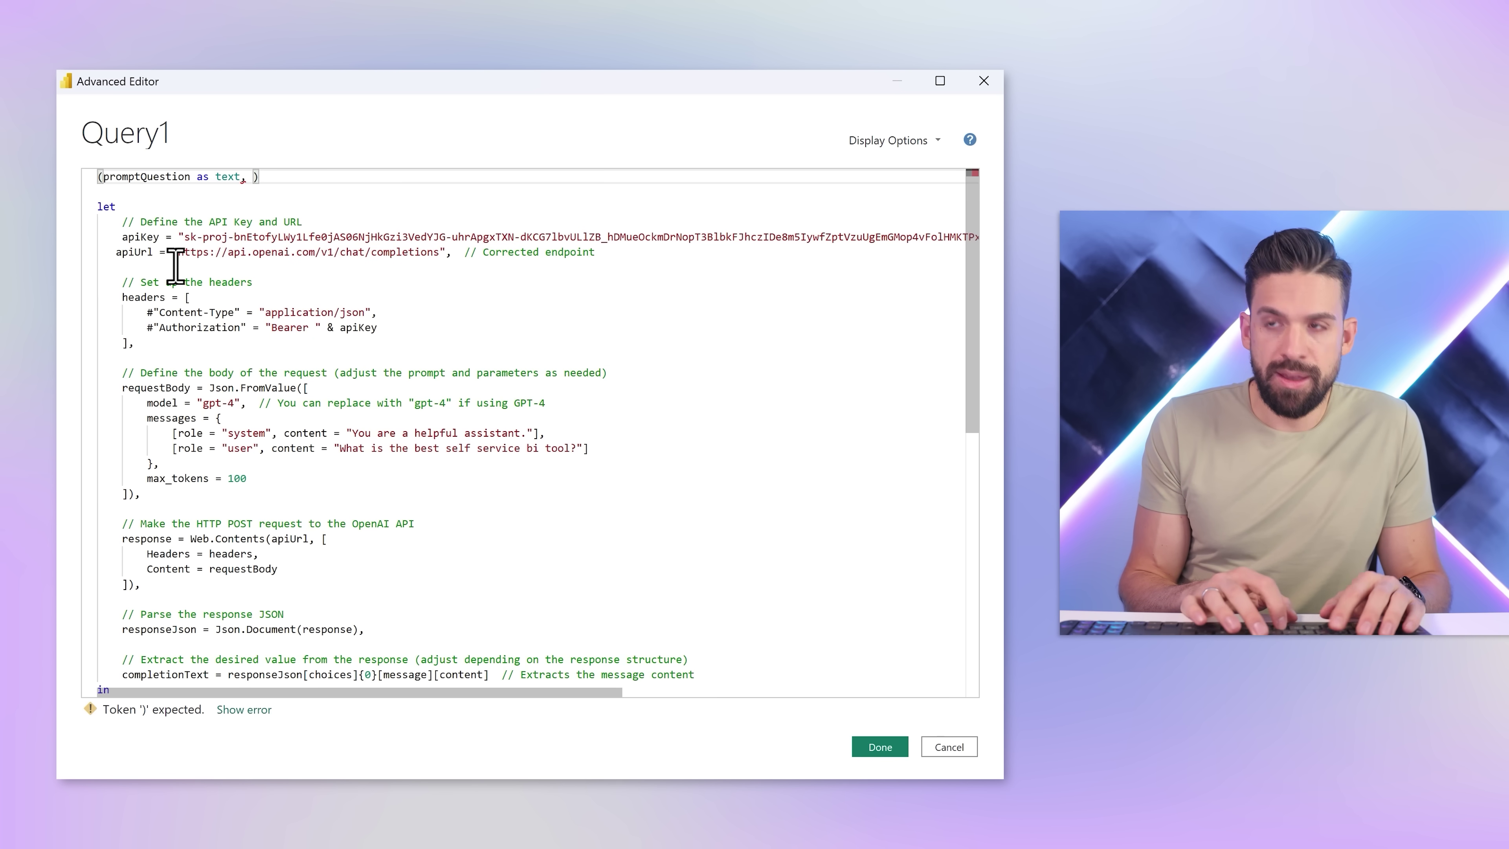
{"action": "type", "text": "prompt"}
{"action": "key", "text": "BackSpace"}
{"action": "type", "text": "ptInput as text"}
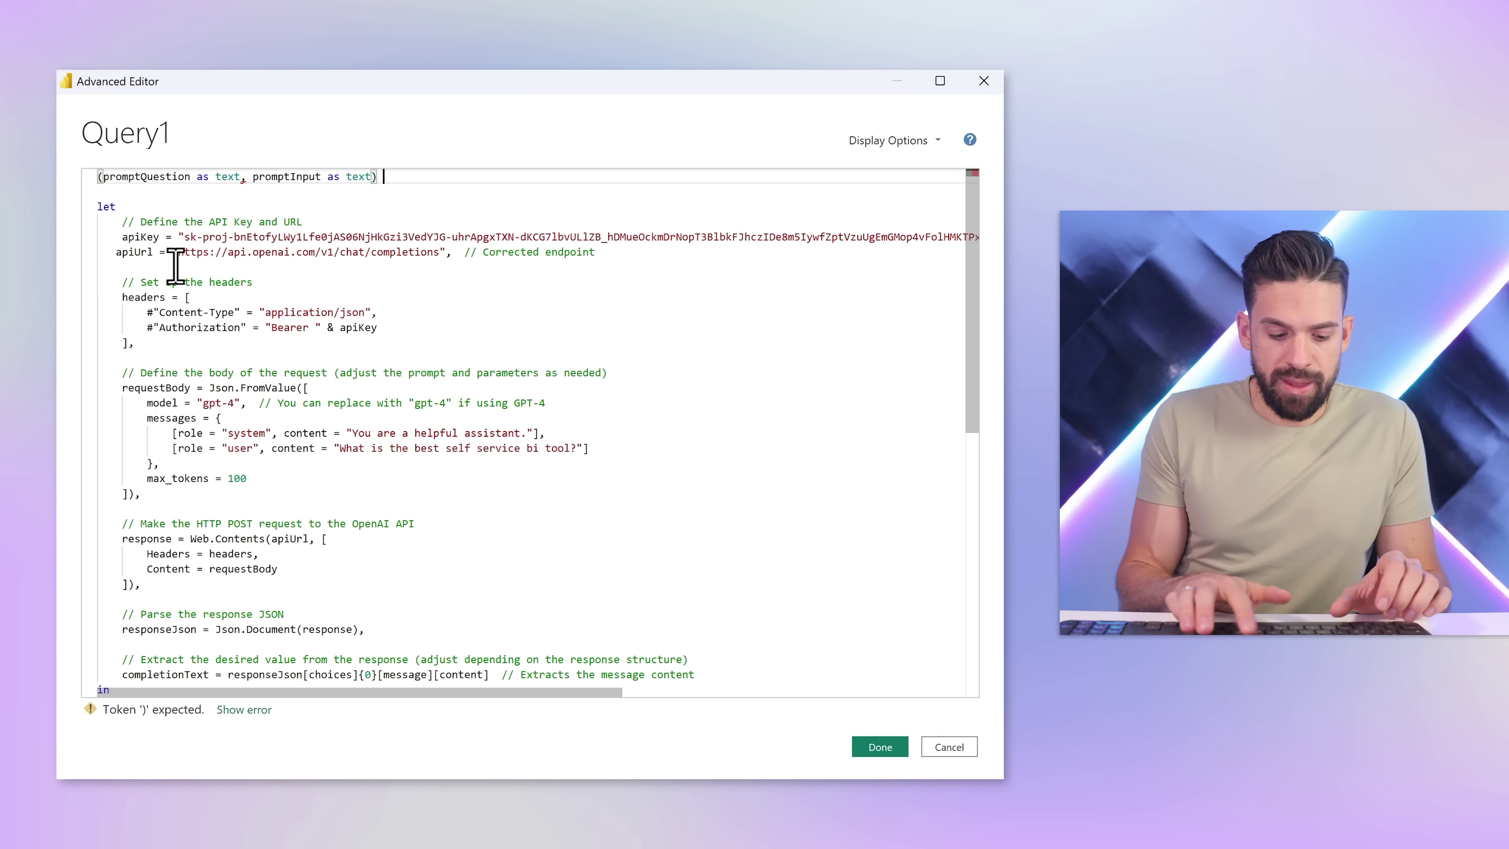
{"action": "type", "text": ">"}
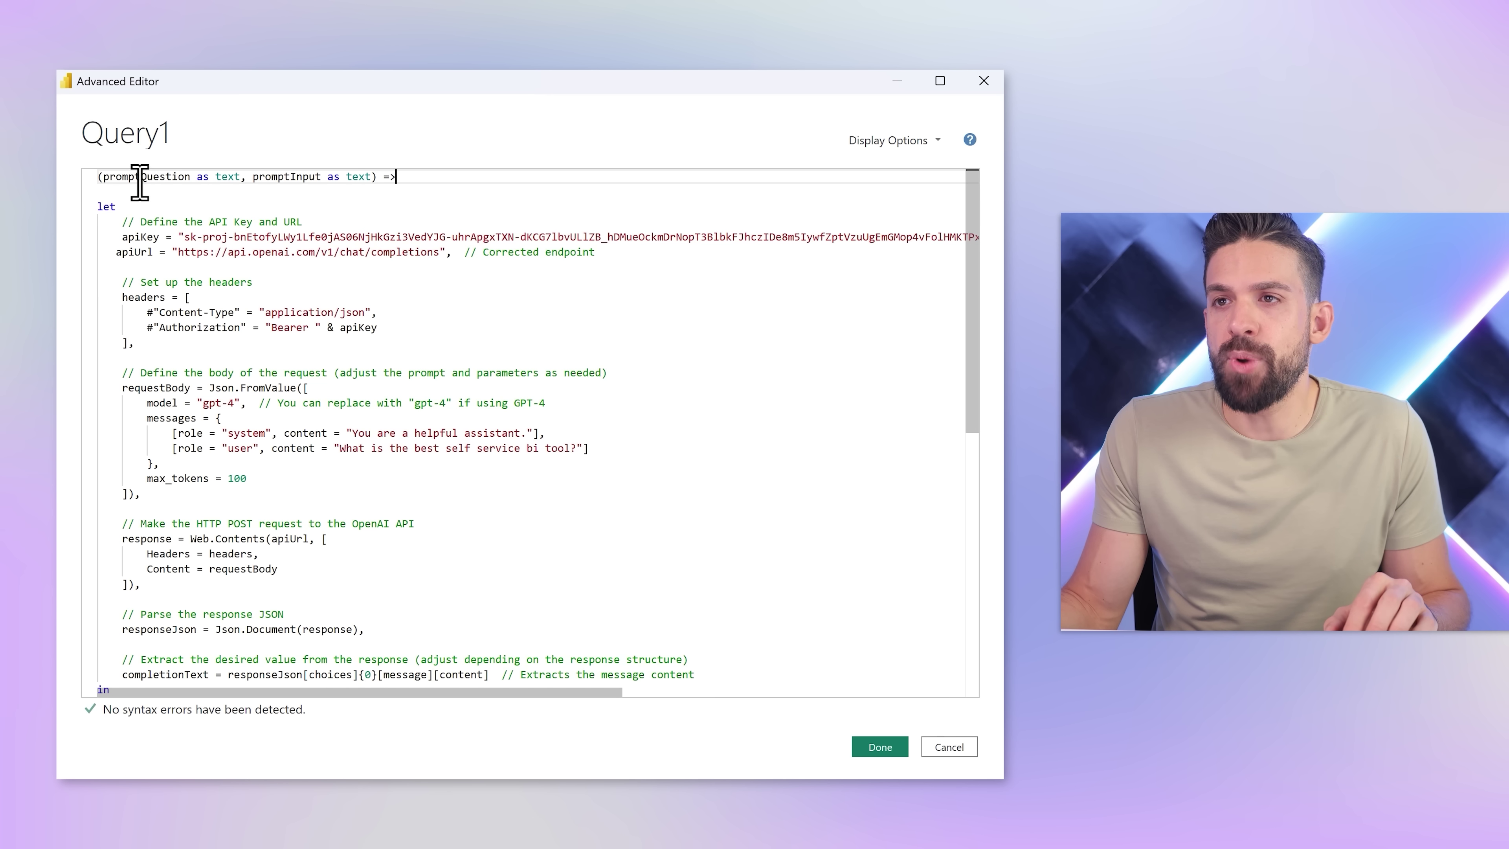
Step: Replace the hard-coded user question with promptQuestion & " " & promtInput
{"action": "double_click", "coordinate": [140, 176]}
{"action": "key", "text": "ctrl+c"}
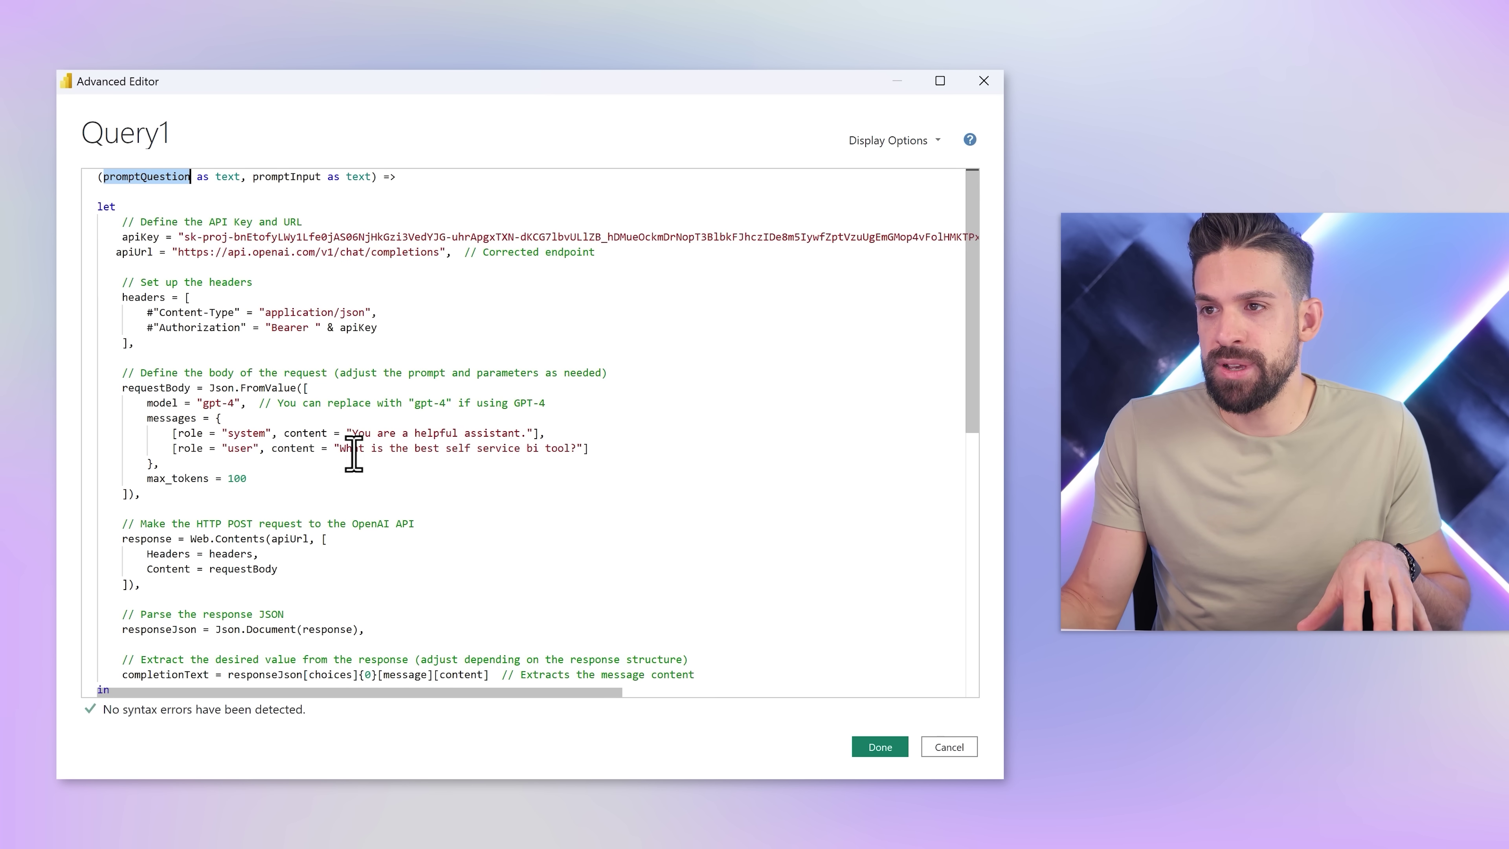
{"action": "left_click_drag", "start_coordinate": [340, 449], "coordinate": [577, 451]}
{"action": "key", "text": "BackSpace"}
{"action": "key", "text": "BackSpace"}
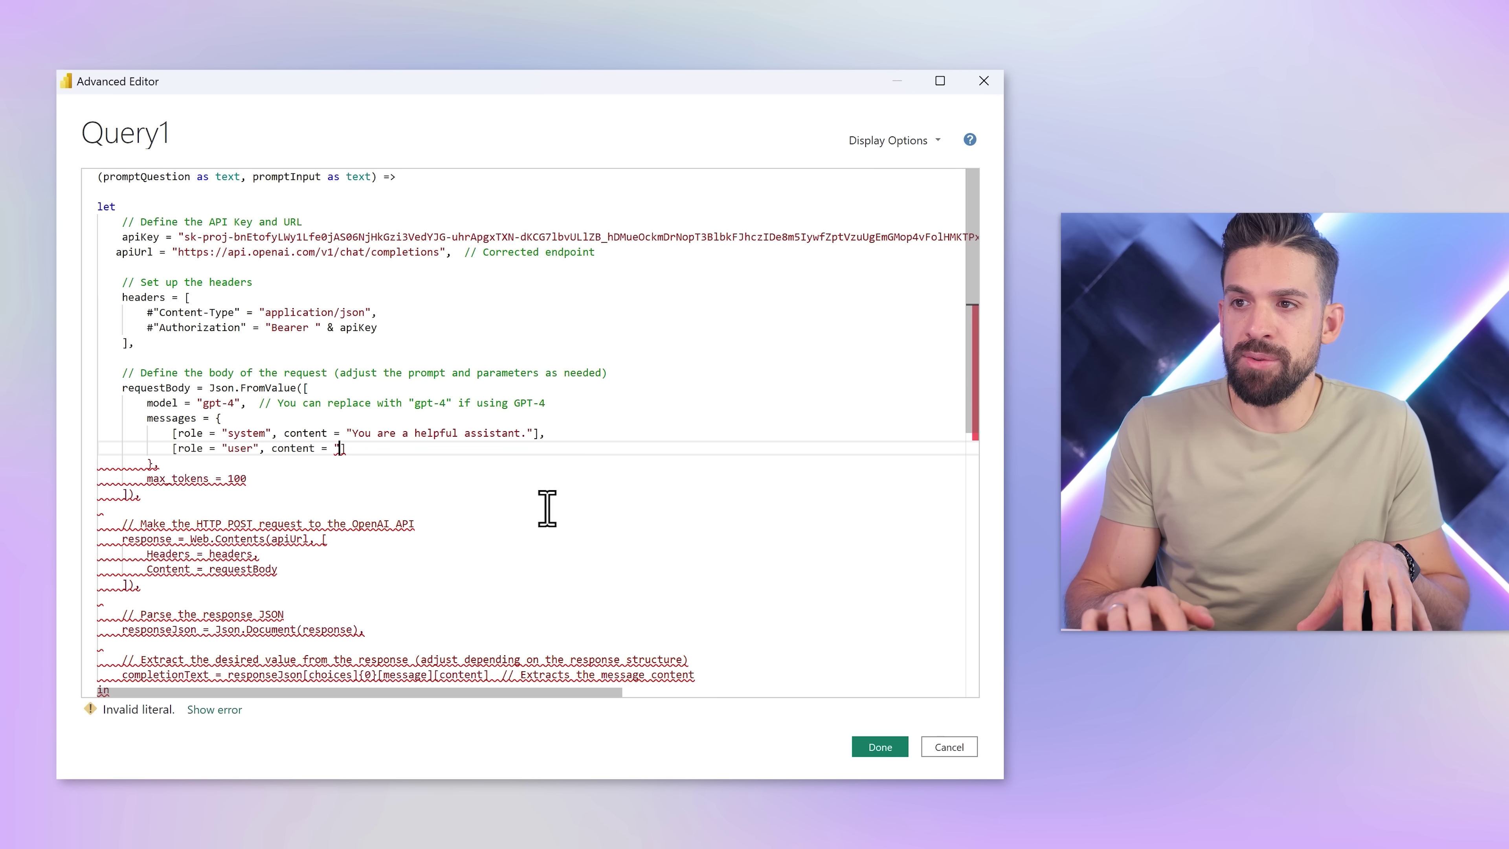
{"action": "key", "text": "ctrl+v"}
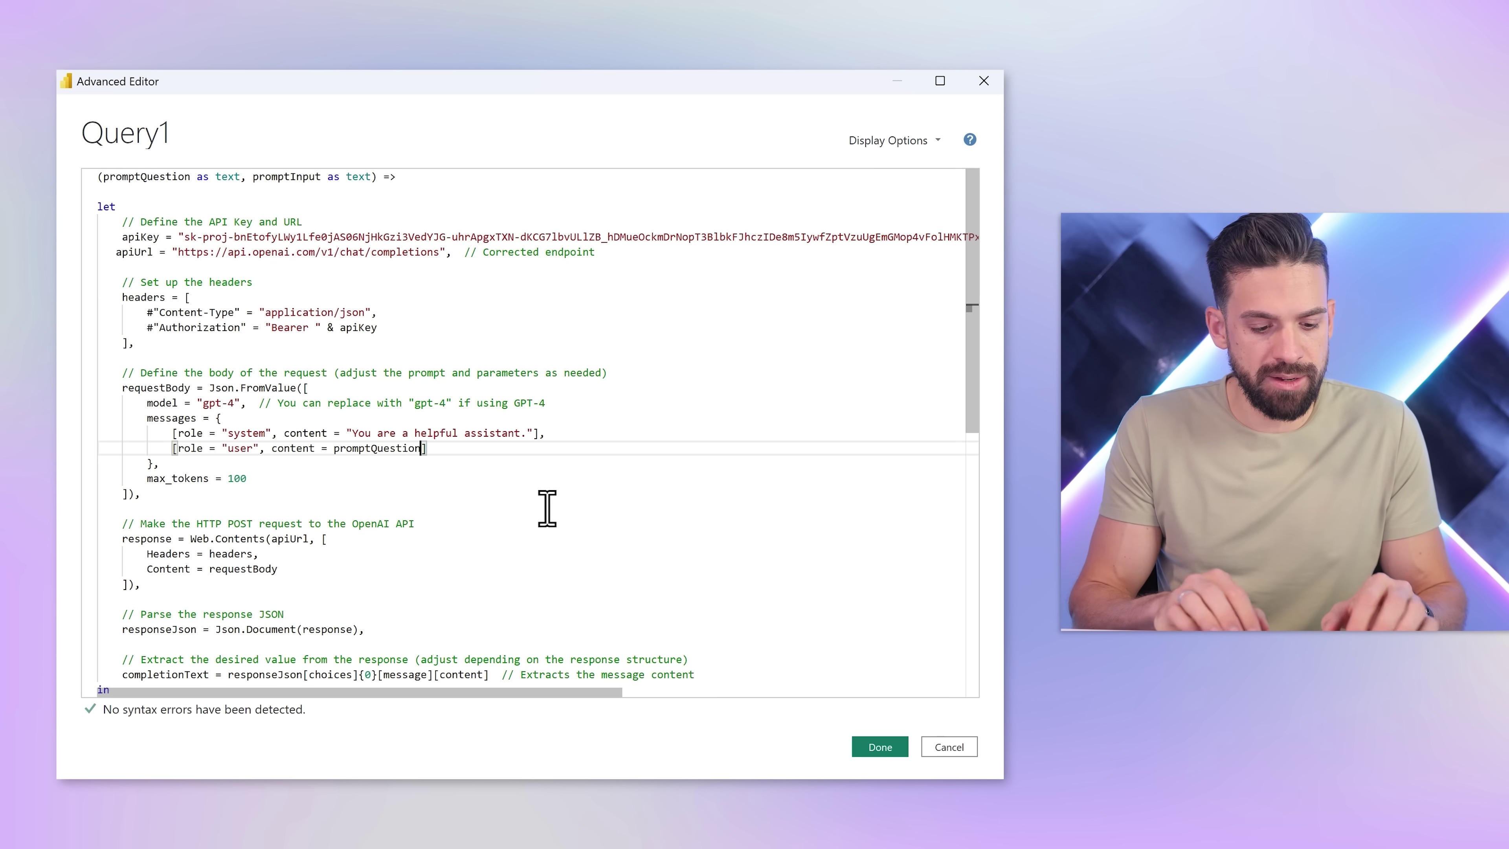
{"action": "type", "text": "\""}
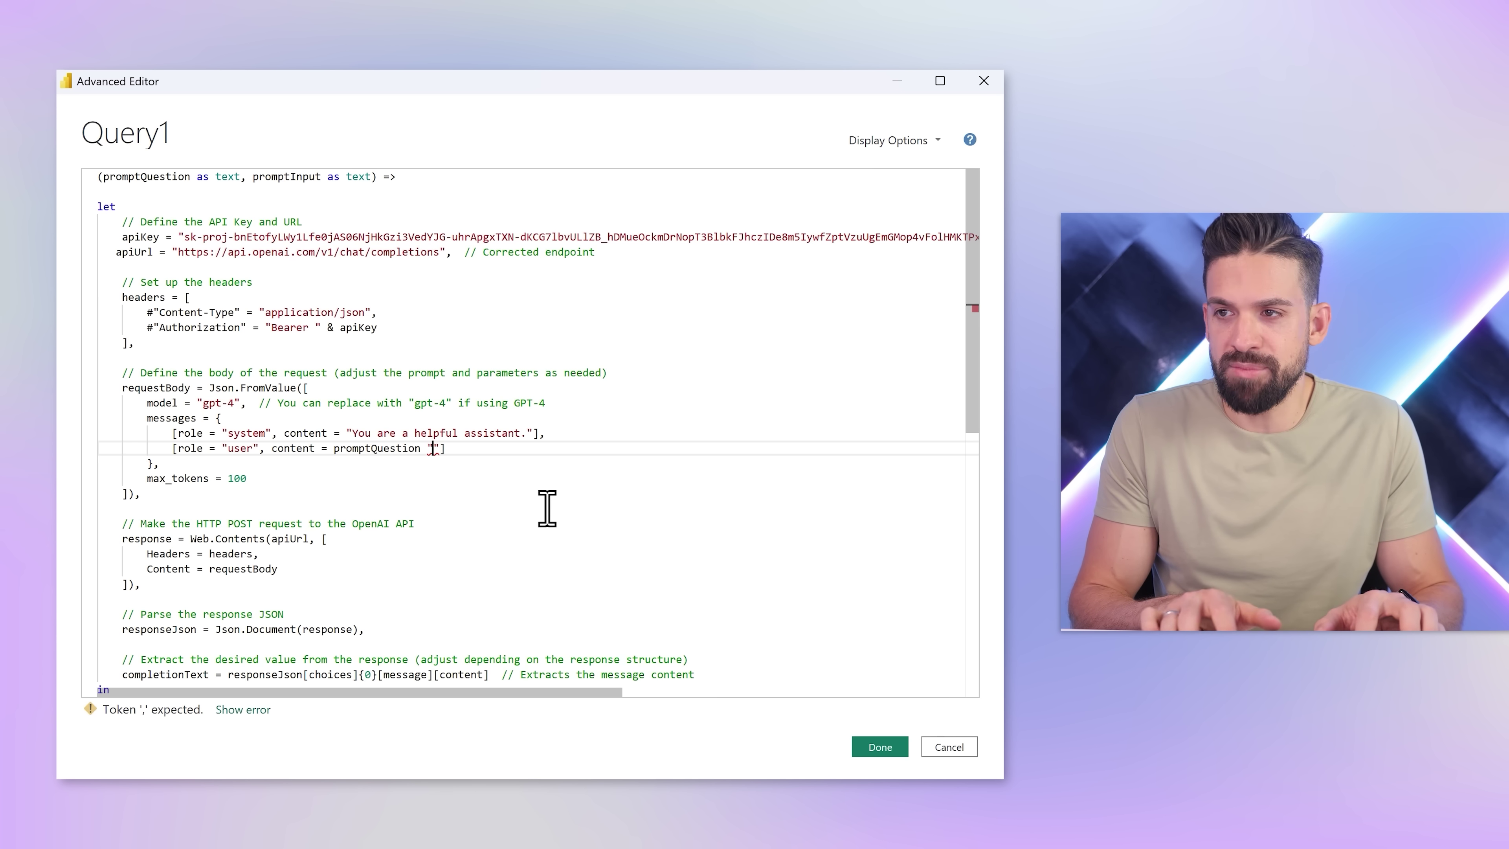
{"action": "type", "text": "&"}
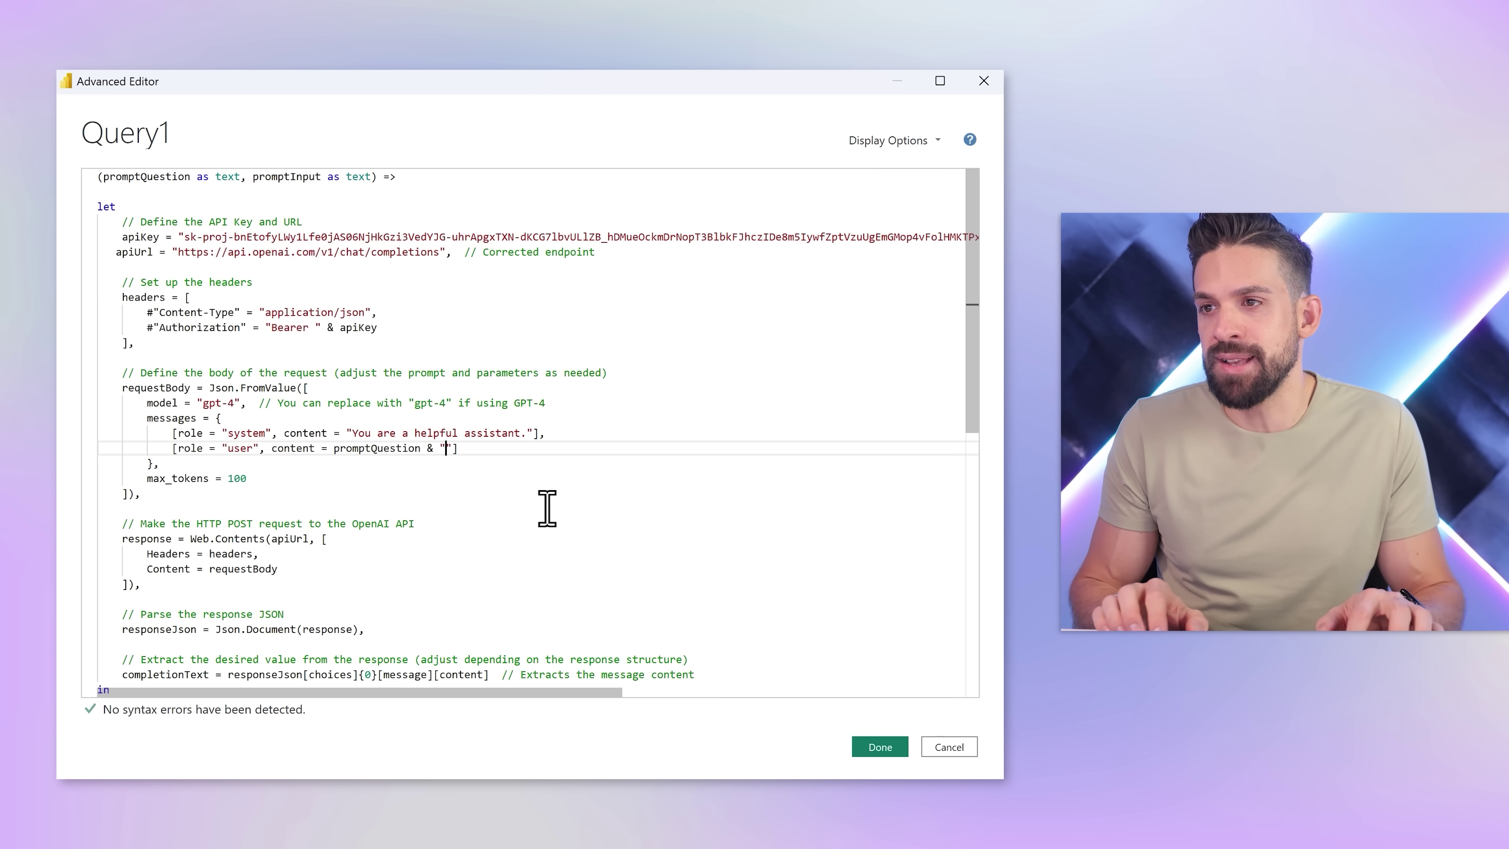
{"action": "type", "text": " \" & p"}
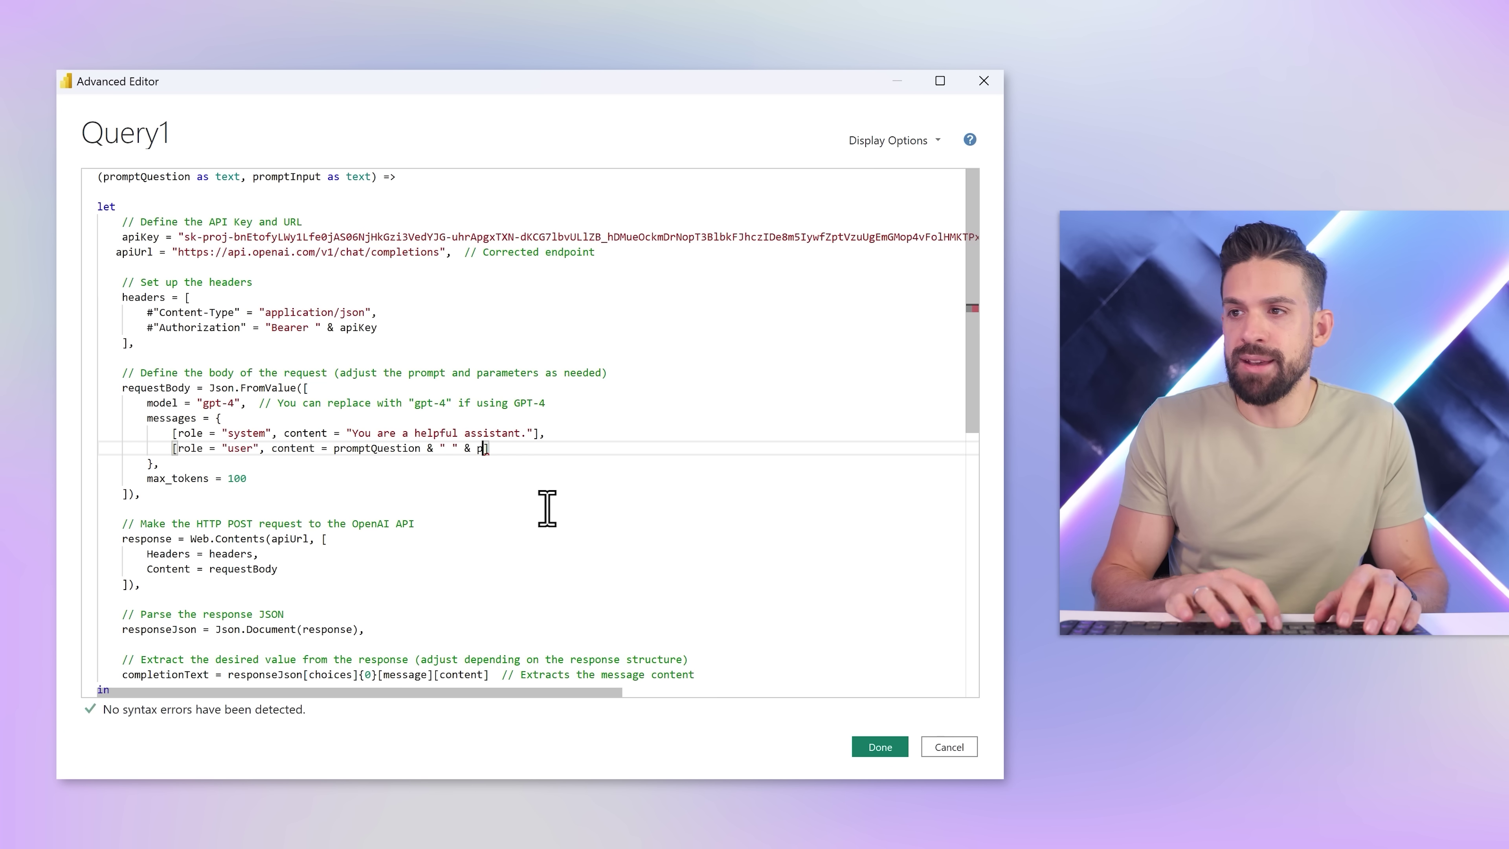
{"action": "type", "text": "romt"}
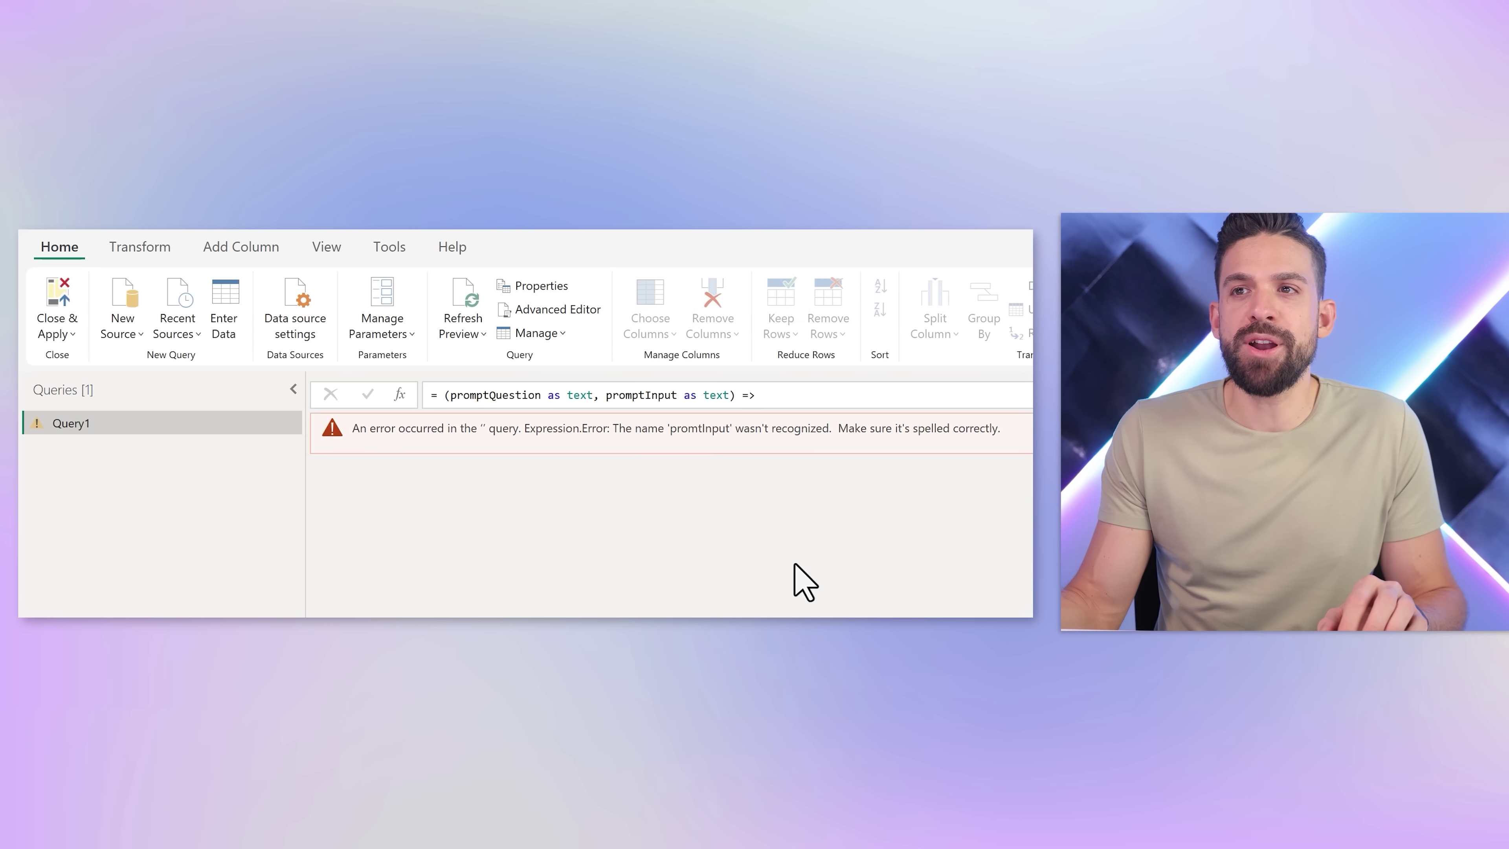
Step: Overwrite the misspelled promtInput reference with promptInput copied from the parameter line
{"action": "left_click", "coordinate": [552, 311]}
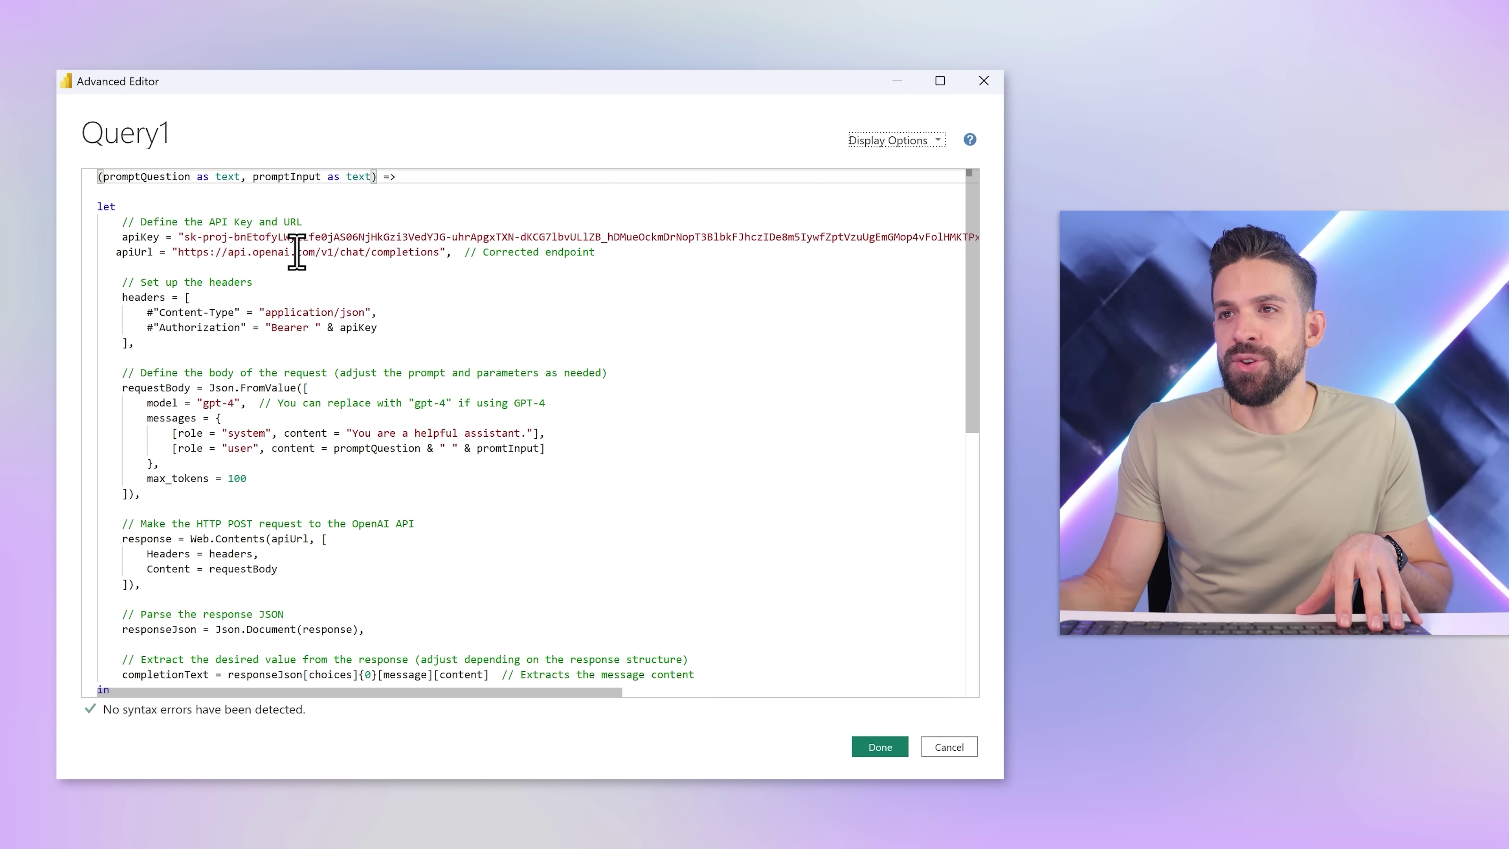
{"action": "double_click", "coordinate": [276, 177]}
{"action": "key", "text": "ctrl+c"}
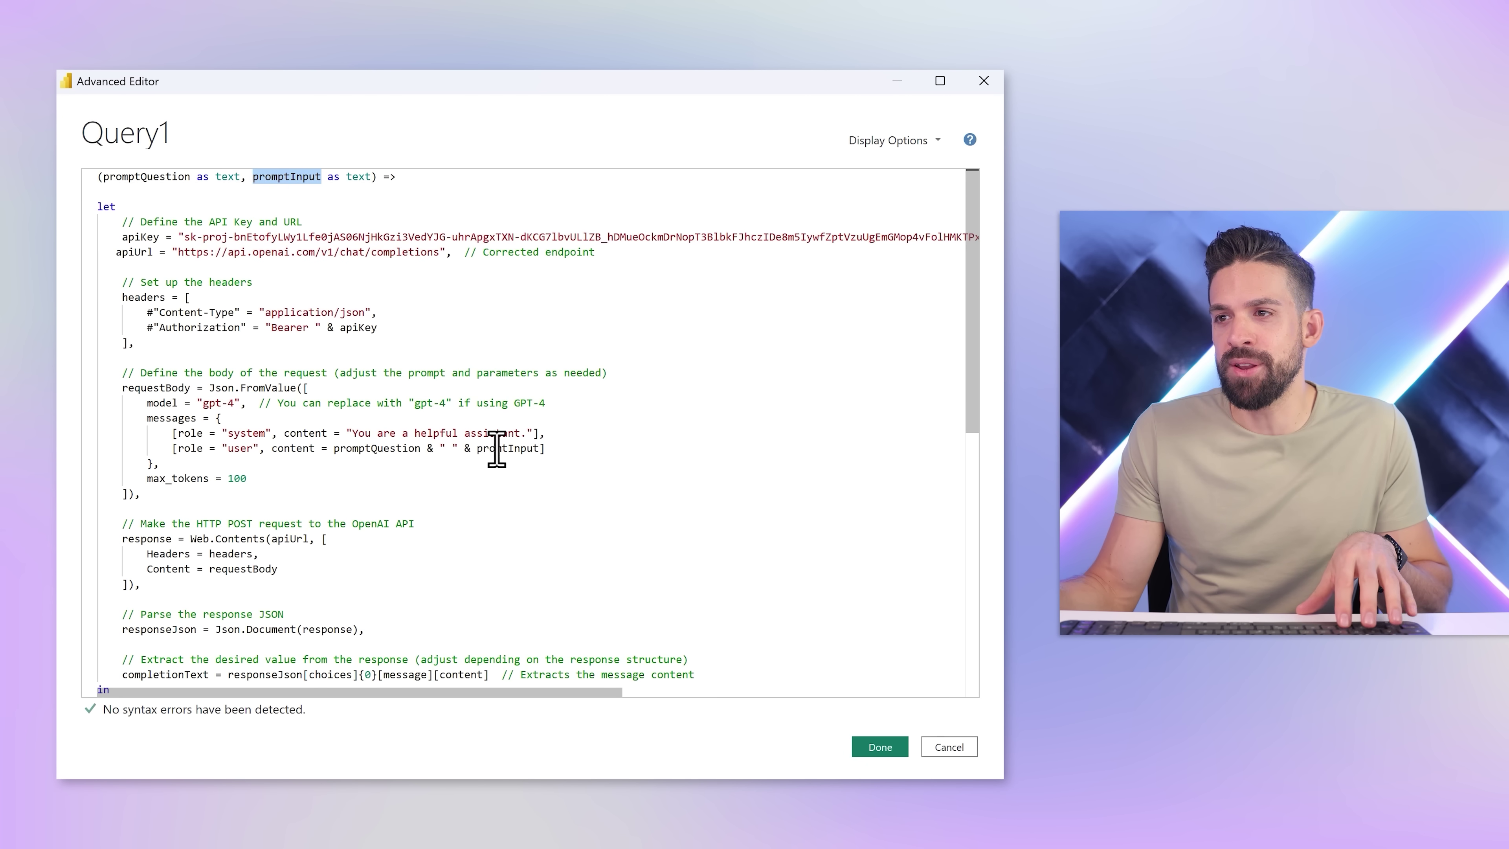
{"action": "double_click", "coordinate": [505, 447]}
{"action": "key", "text": "ctrl+v"}
Step: Invoke the function with promptQuestion 'what do you think of' and promptInput 'power bi'
{"action": "left_click", "coordinate": [885, 749]}
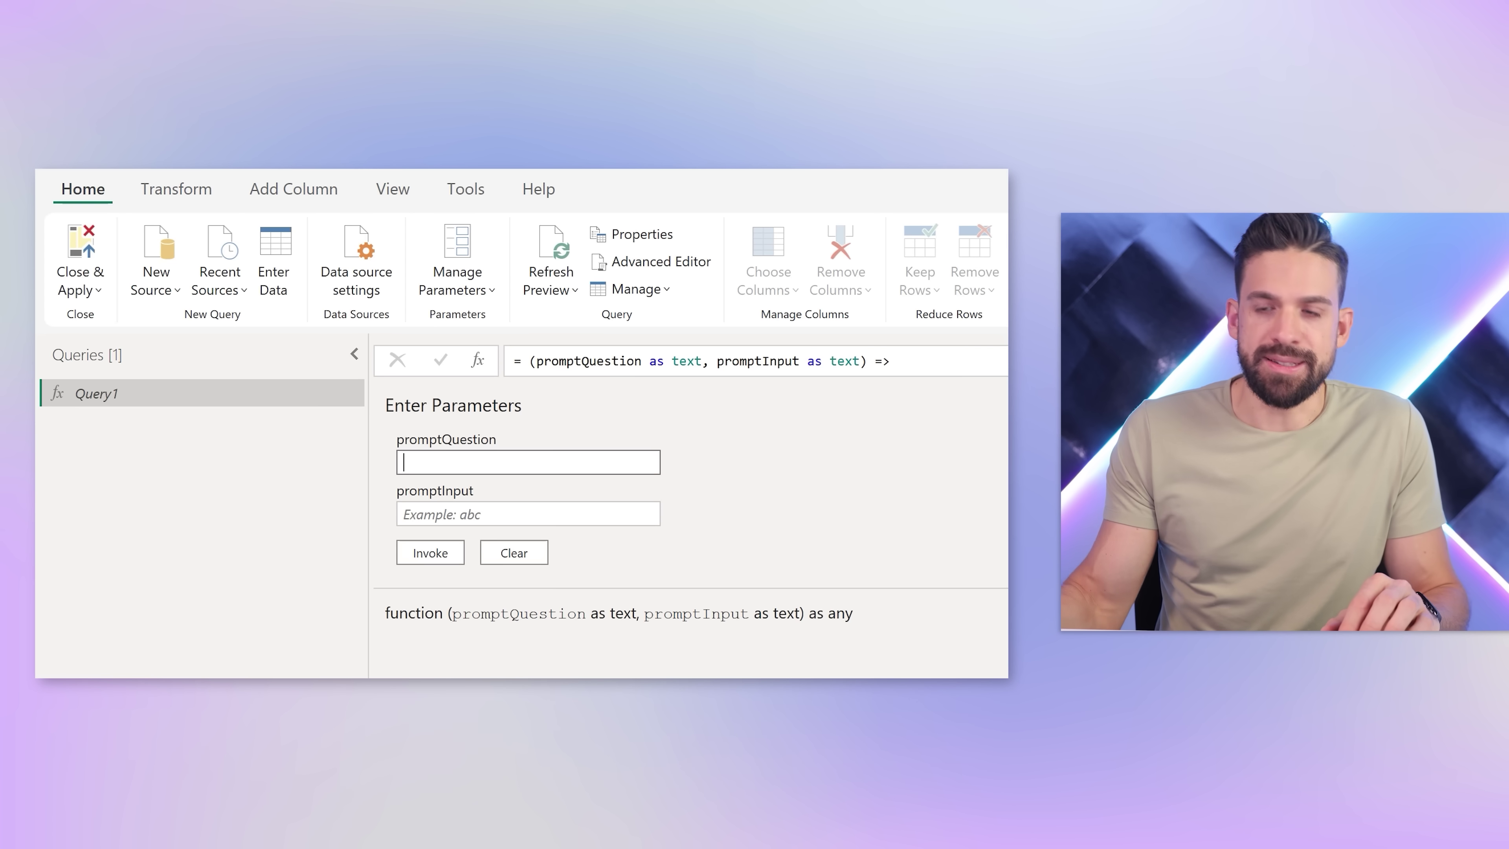
{"action": "type", "text": "w"}
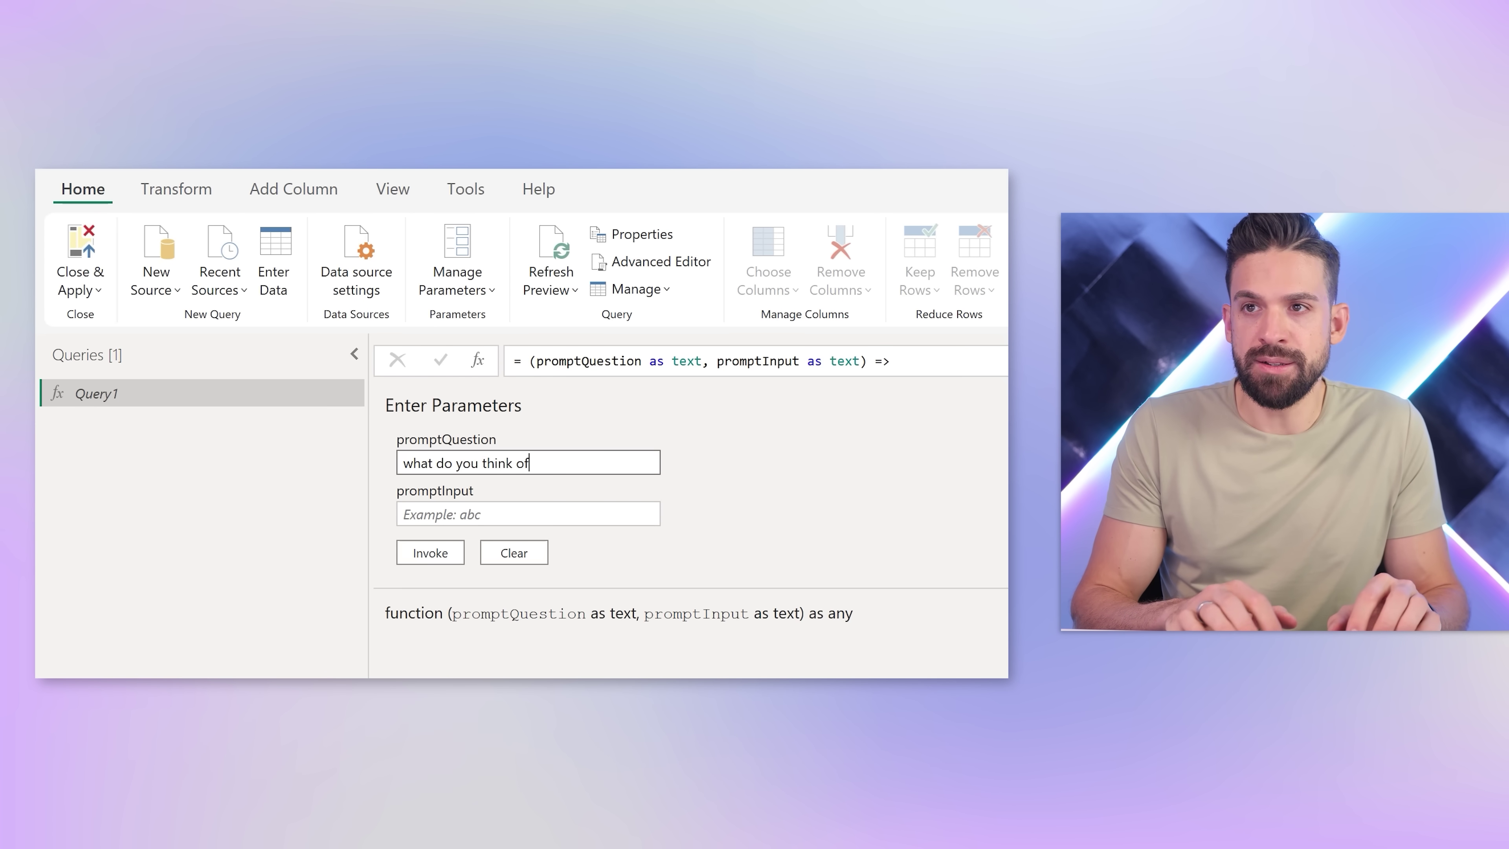
{"action": "type", "text": "hat do you think of"}
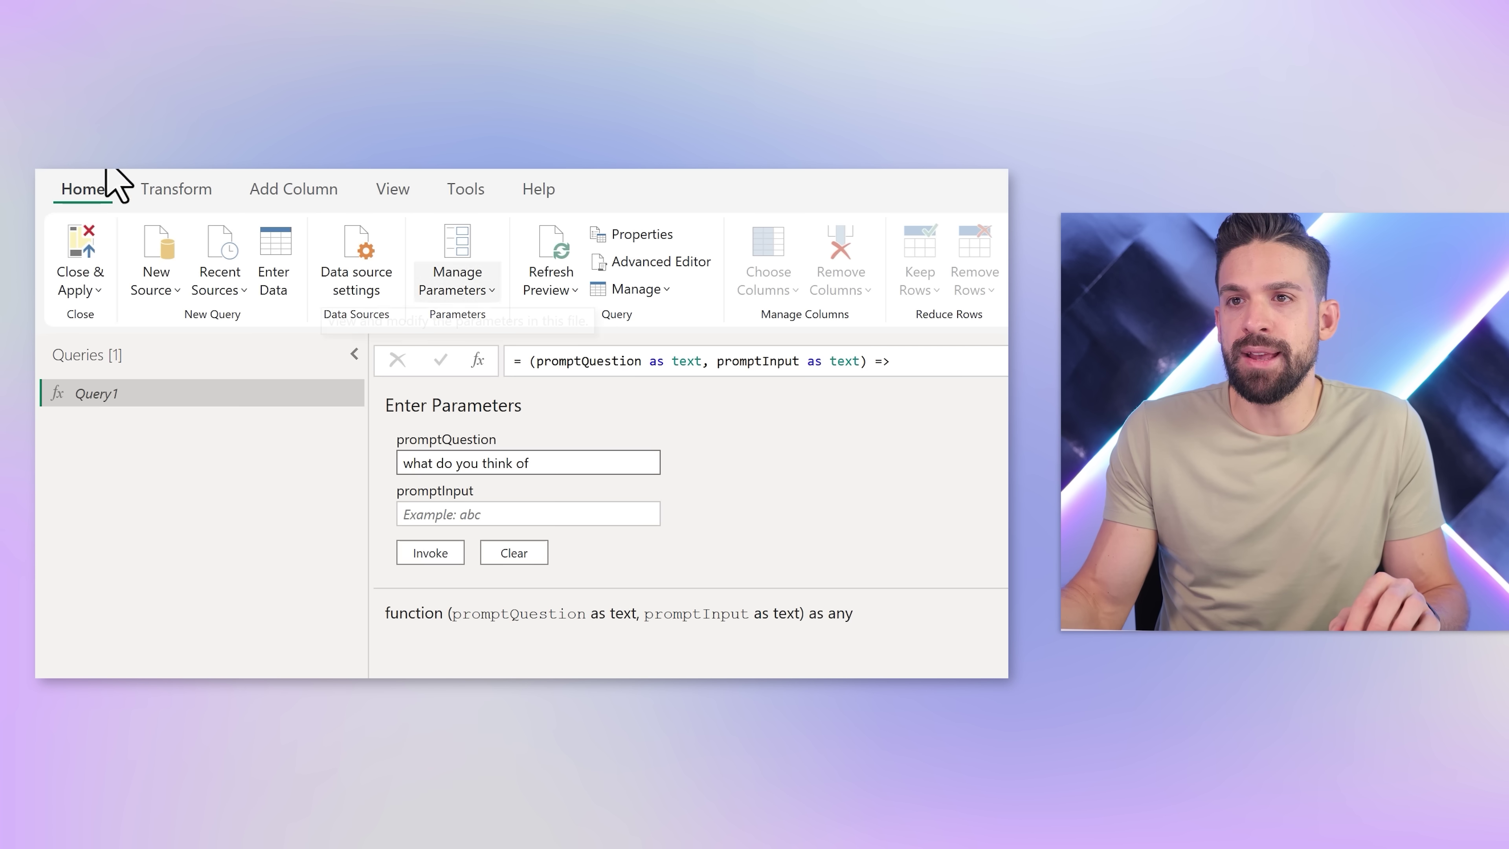
{"action": "left_click", "coordinate": [449, 513]}
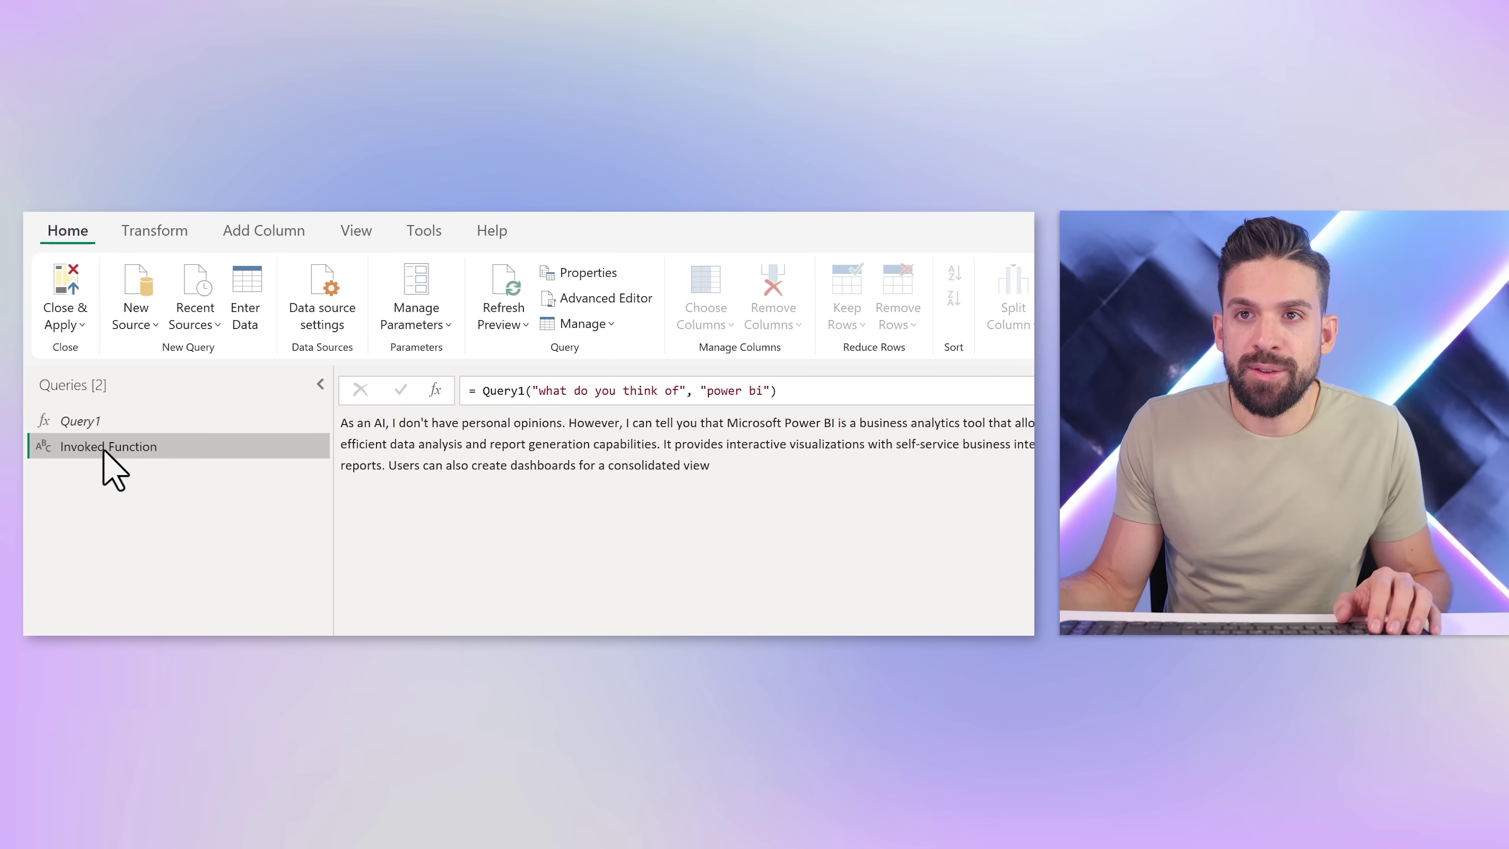
Step: Delete the Invoked Function test query
{"action": "right_click", "coordinate": [107, 450]}
{"action": "left_click", "coordinate": [127, 464]}
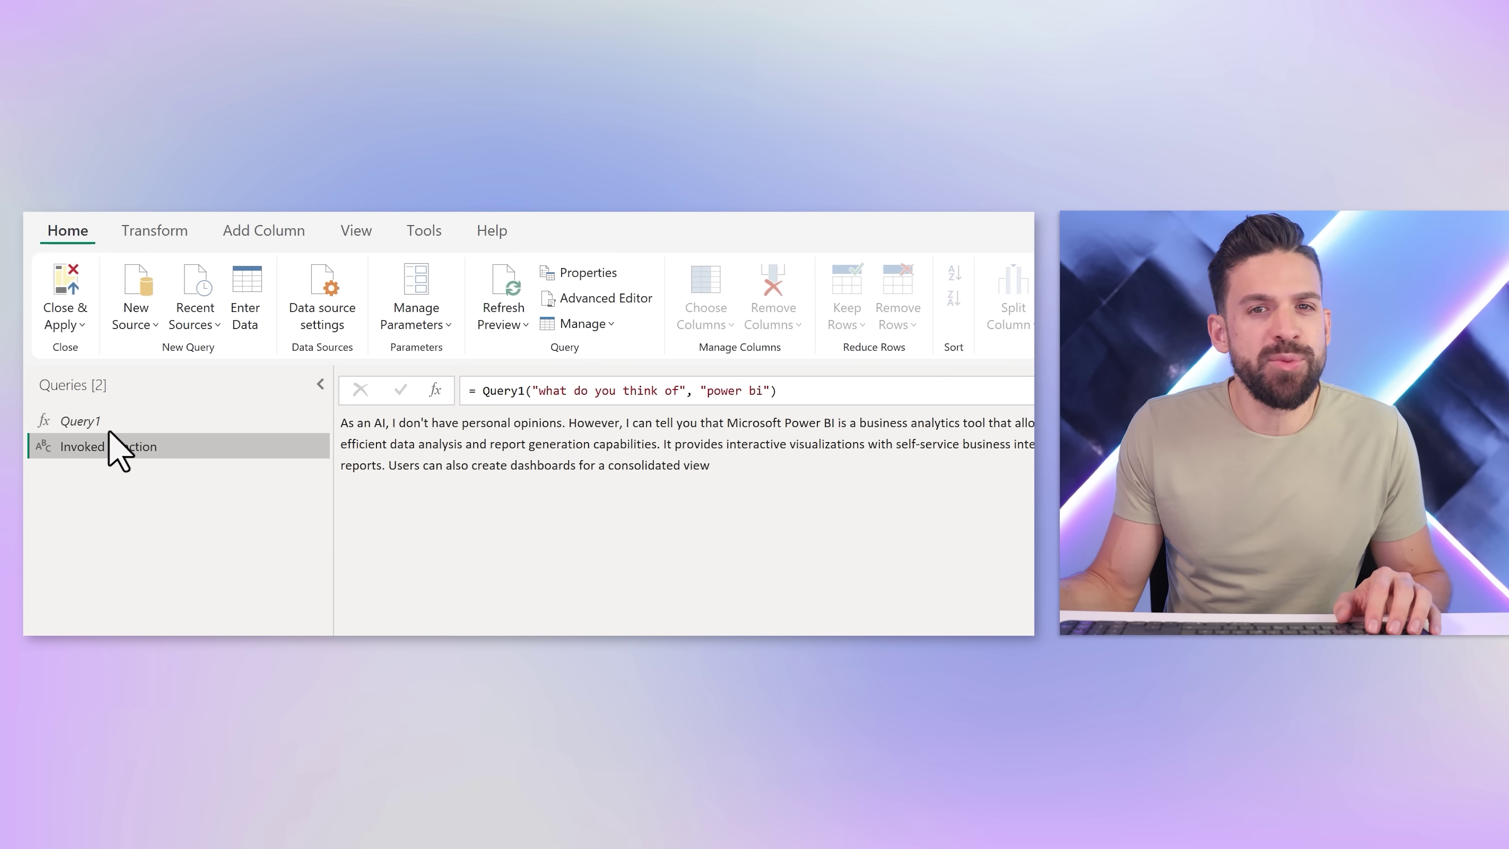
{"action": "key", "text": "Delete"}
{"action": "left_click", "coordinate": [903, 597]}
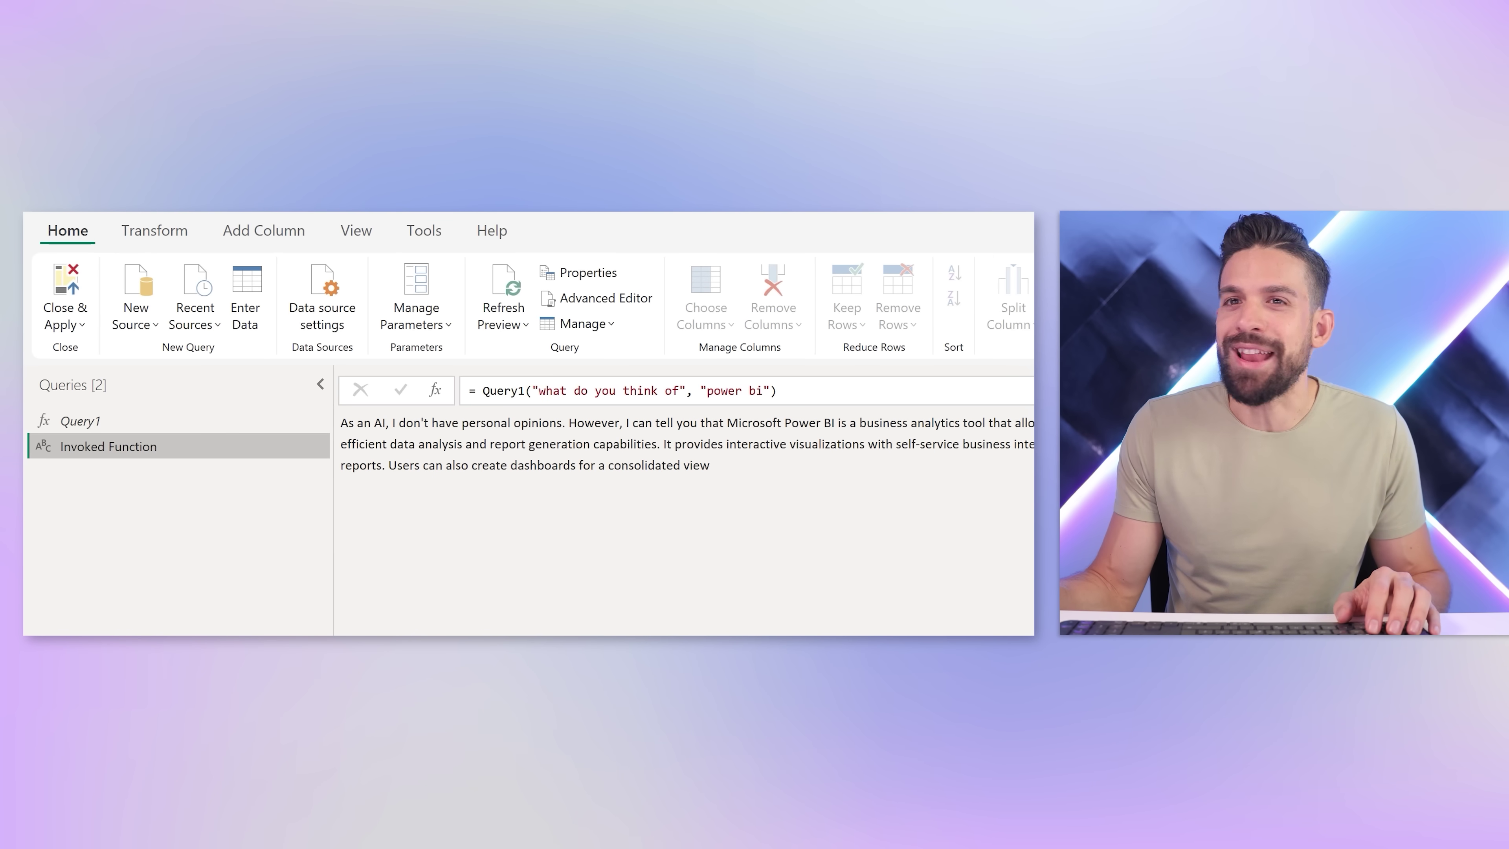
Step: Rename Query1 to chatgpt
{"action": "left_click", "coordinate": [113, 427]}
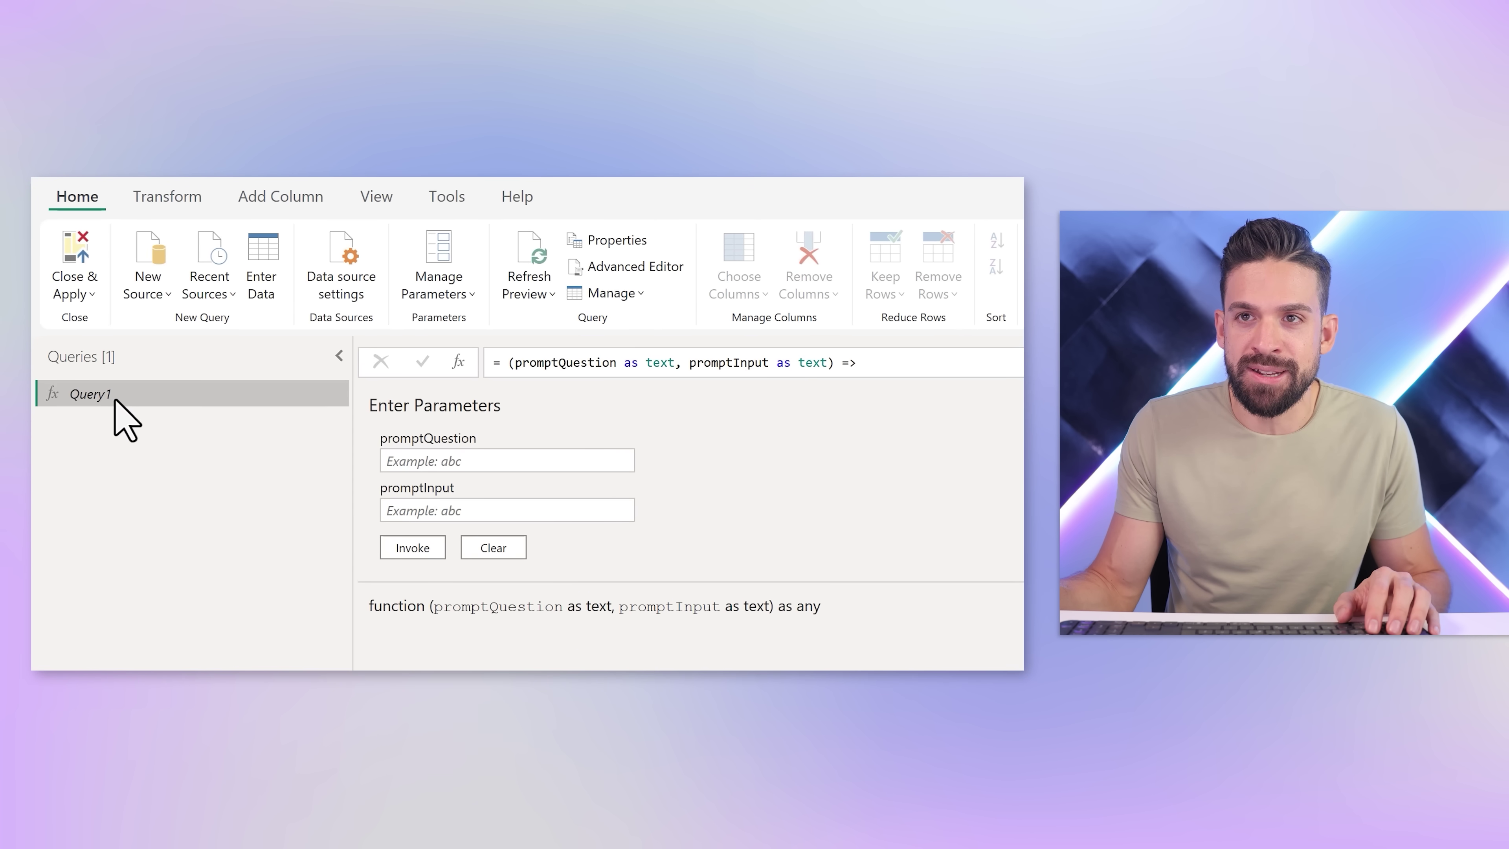
{"action": "double_click", "coordinate": [95, 393]}
{"action": "type", "text": "cha"}
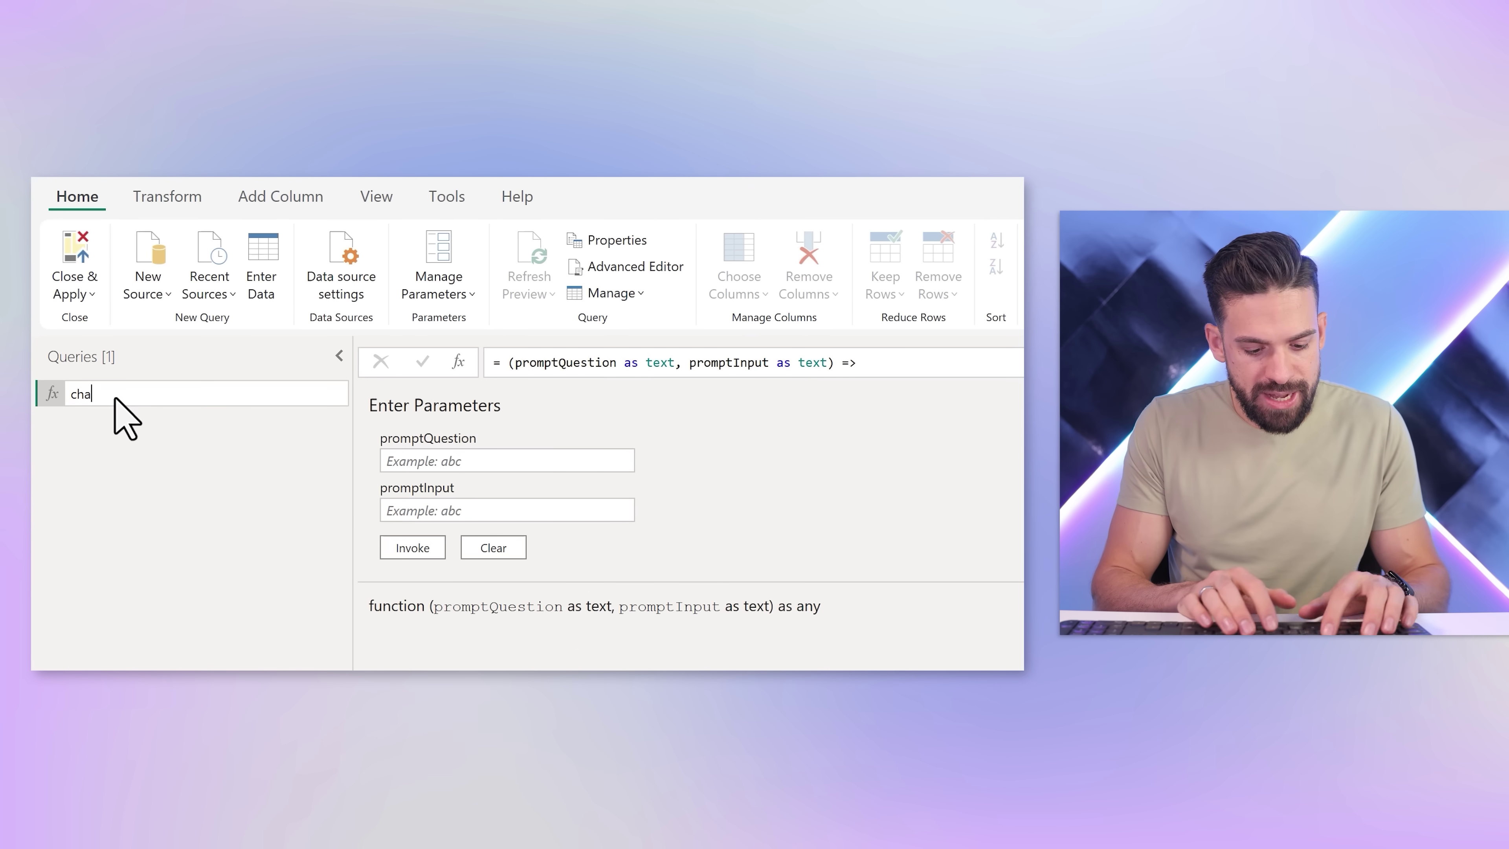
{"action": "type", "text": "tgpt"}
{"action": "key", "text": "Return"}
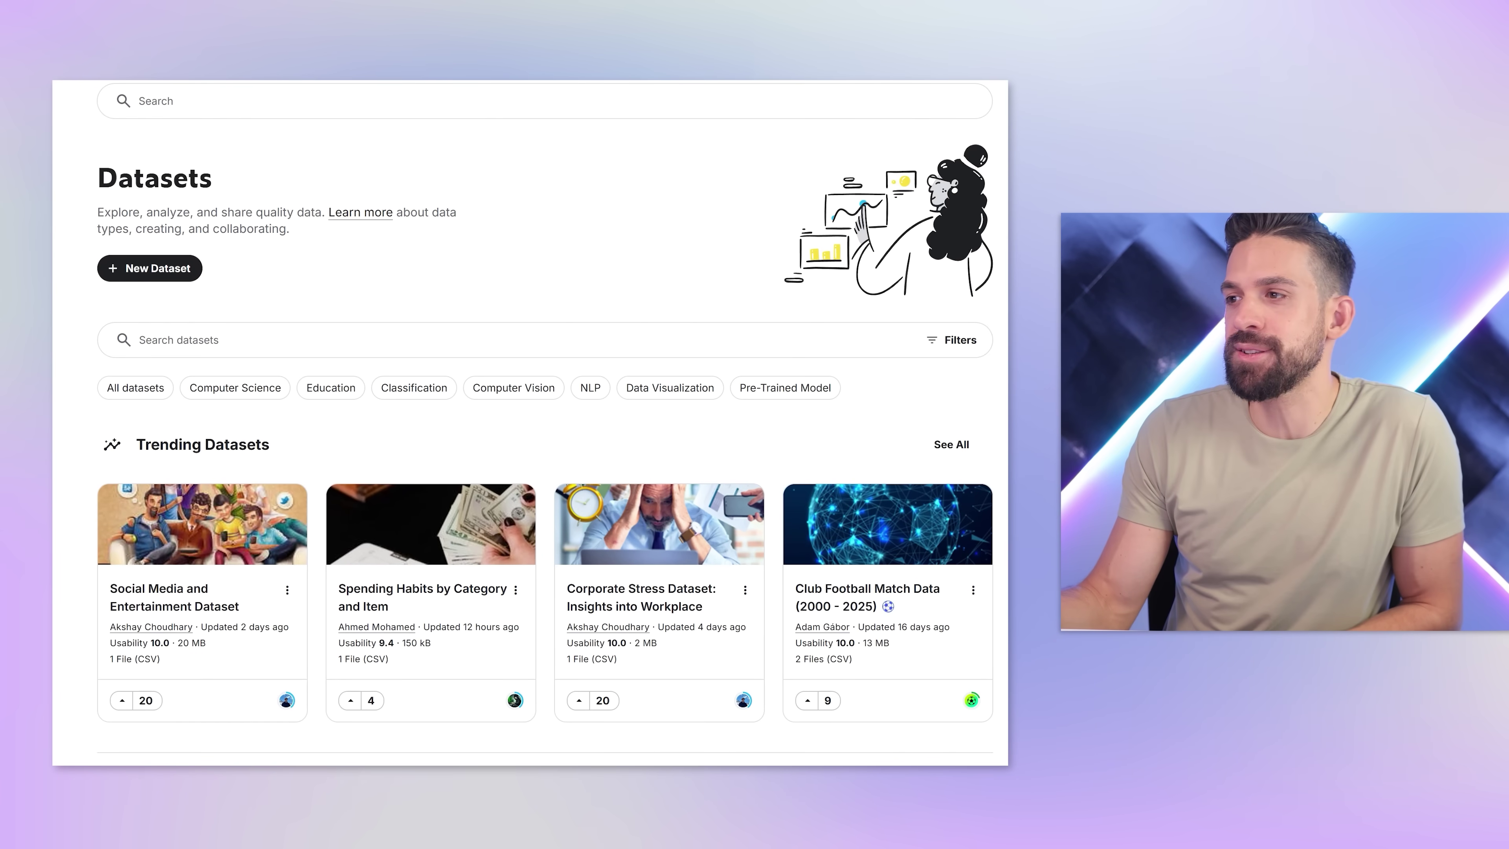
Step: Open the One Direction All Songs With Lyrics dataset from Kaggle's Music datasets
{"action": "scroll", "coordinate": [523, 422], "scroll_direction": "down", "scroll_amount": 3}
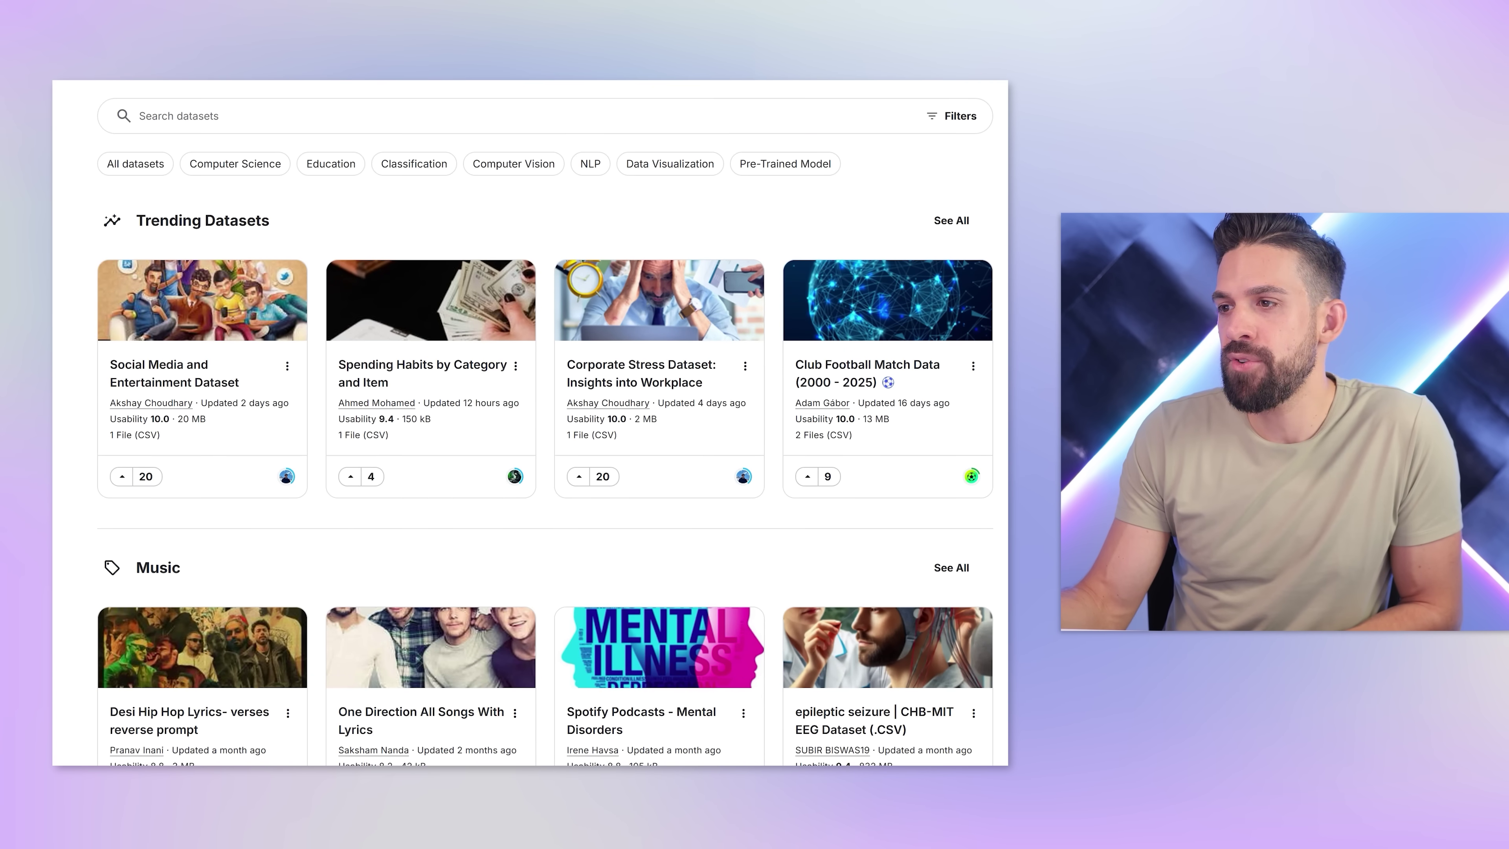
{"action": "scroll", "coordinate": [531, 424], "scroll_direction": "down", "scroll_amount": 2}
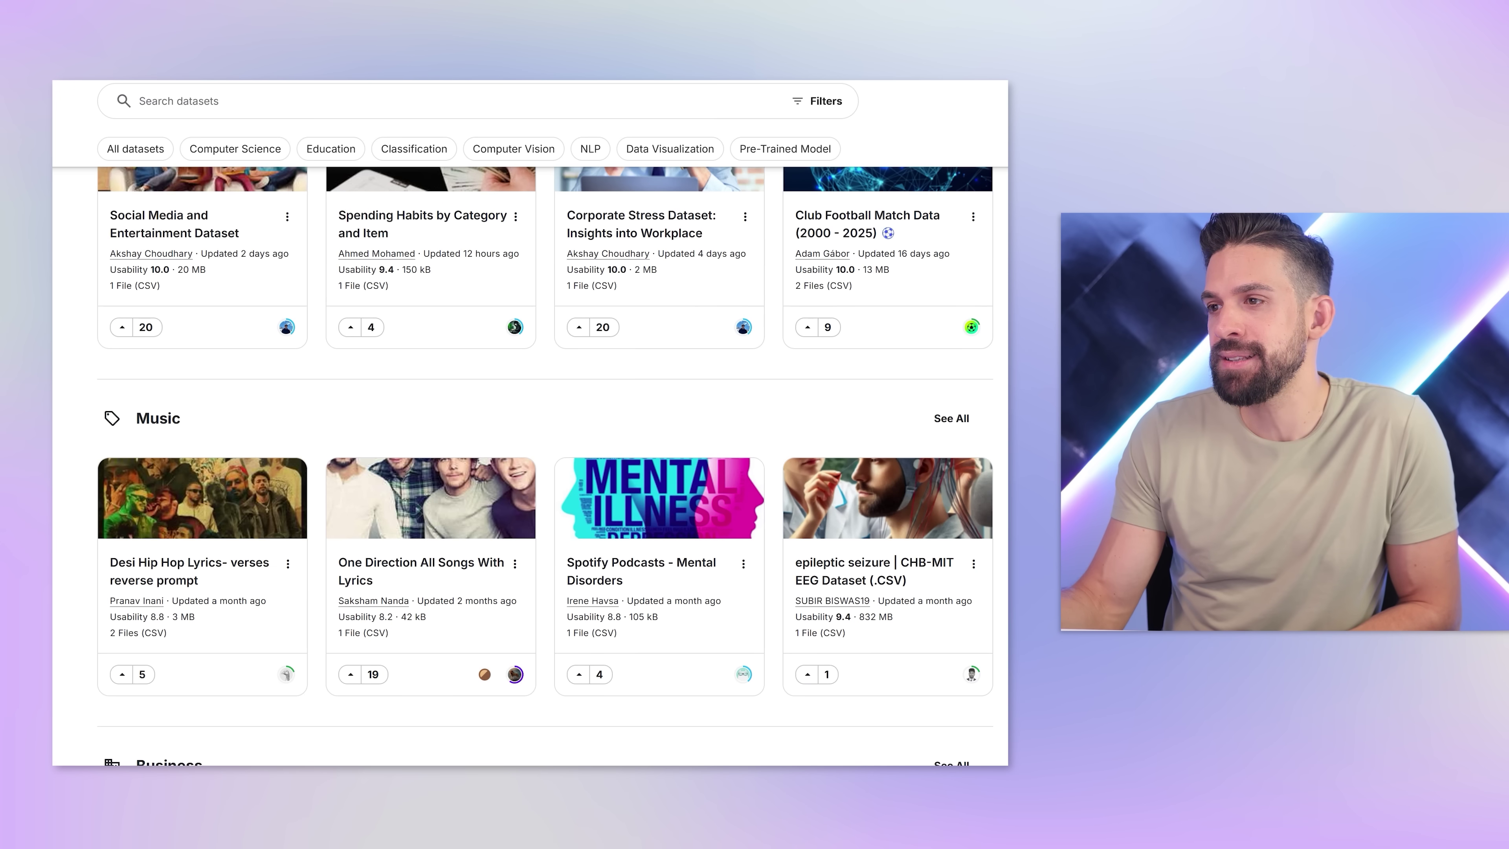
{"action": "scroll", "coordinate": [284, 308], "scroll_direction": "down", "scroll_amount": 2}
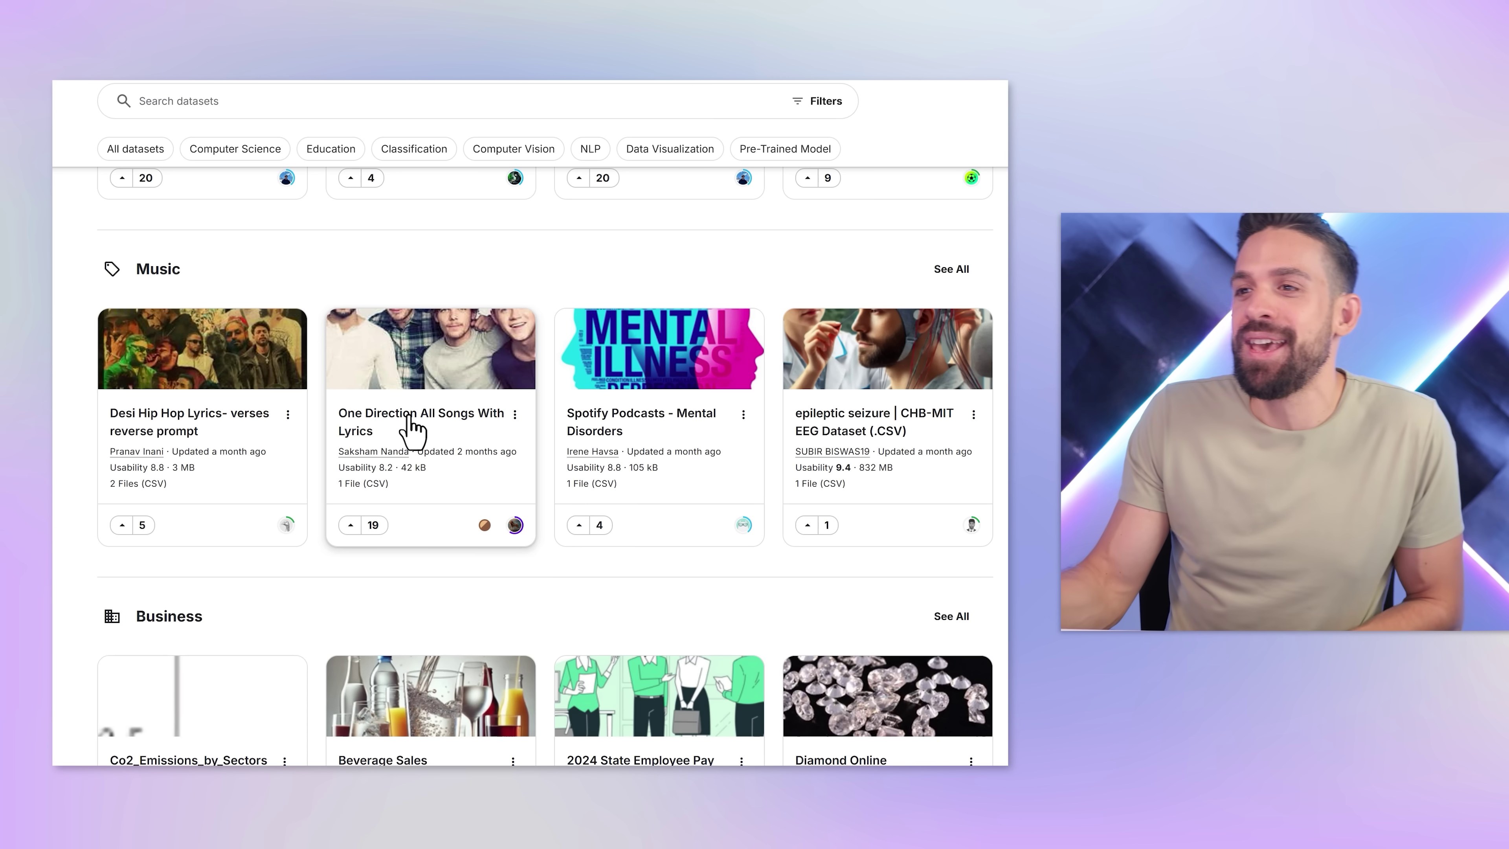
{"action": "left_click", "coordinate": [410, 425]}
Step: Inspect a song's lyrics in the Lyrics column and download the One Direction CSV
{"action": "scroll", "coordinate": [516, 482], "scroll_direction": "down", "scroll_amount": 5}
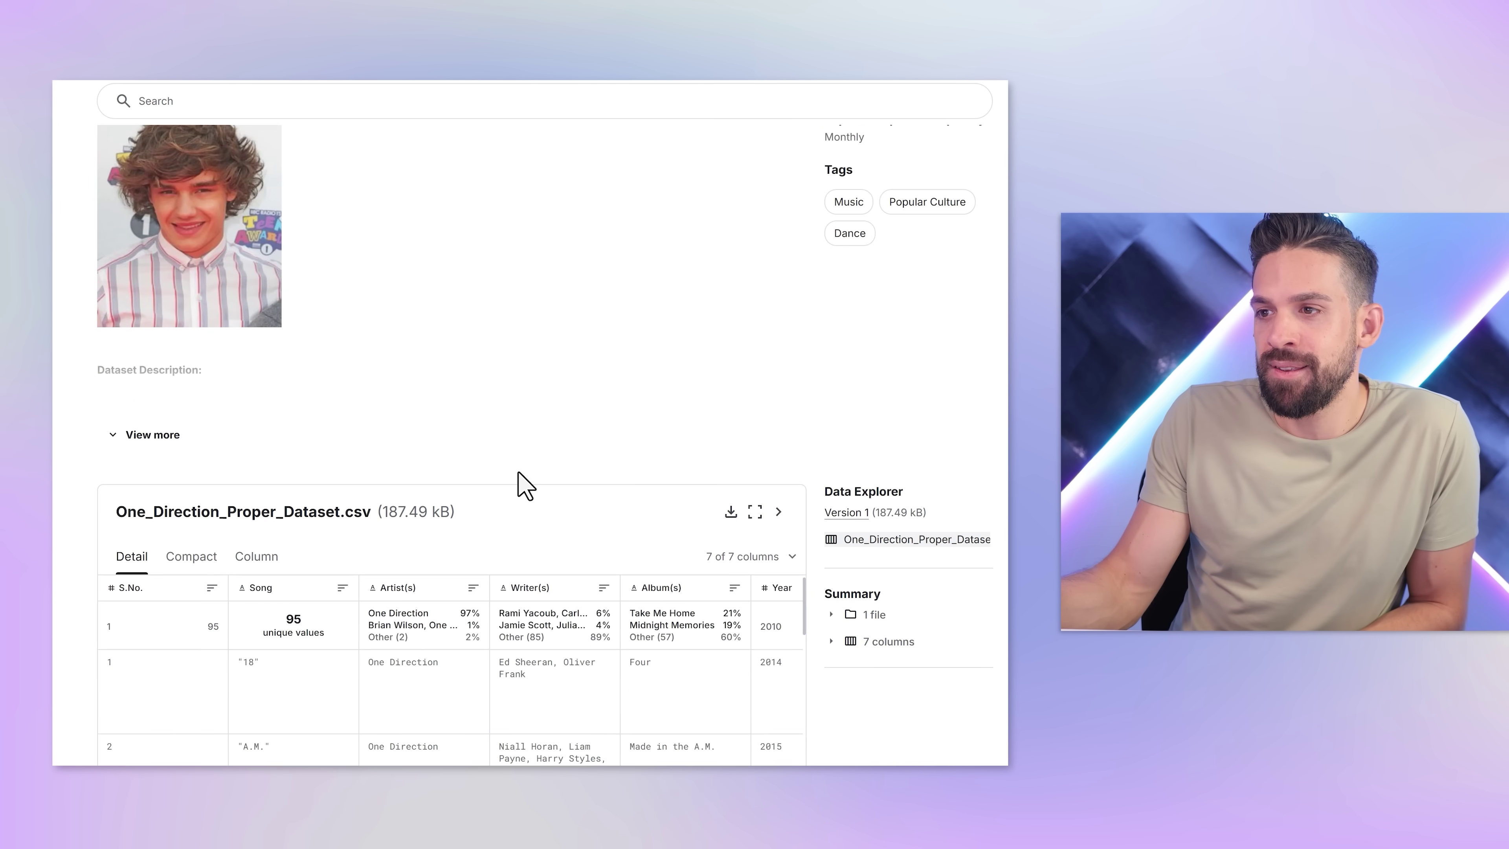
{"action": "scroll", "coordinate": [526, 485], "scroll_direction": "down", "scroll_amount": 5}
{"action": "left_click_drag", "start_coordinate": [689, 594], "coordinate": [864, 586]}
{"action": "left_click", "coordinate": [782, 596]}
{"action": "triple_click", "coordinate": [766, 560]}
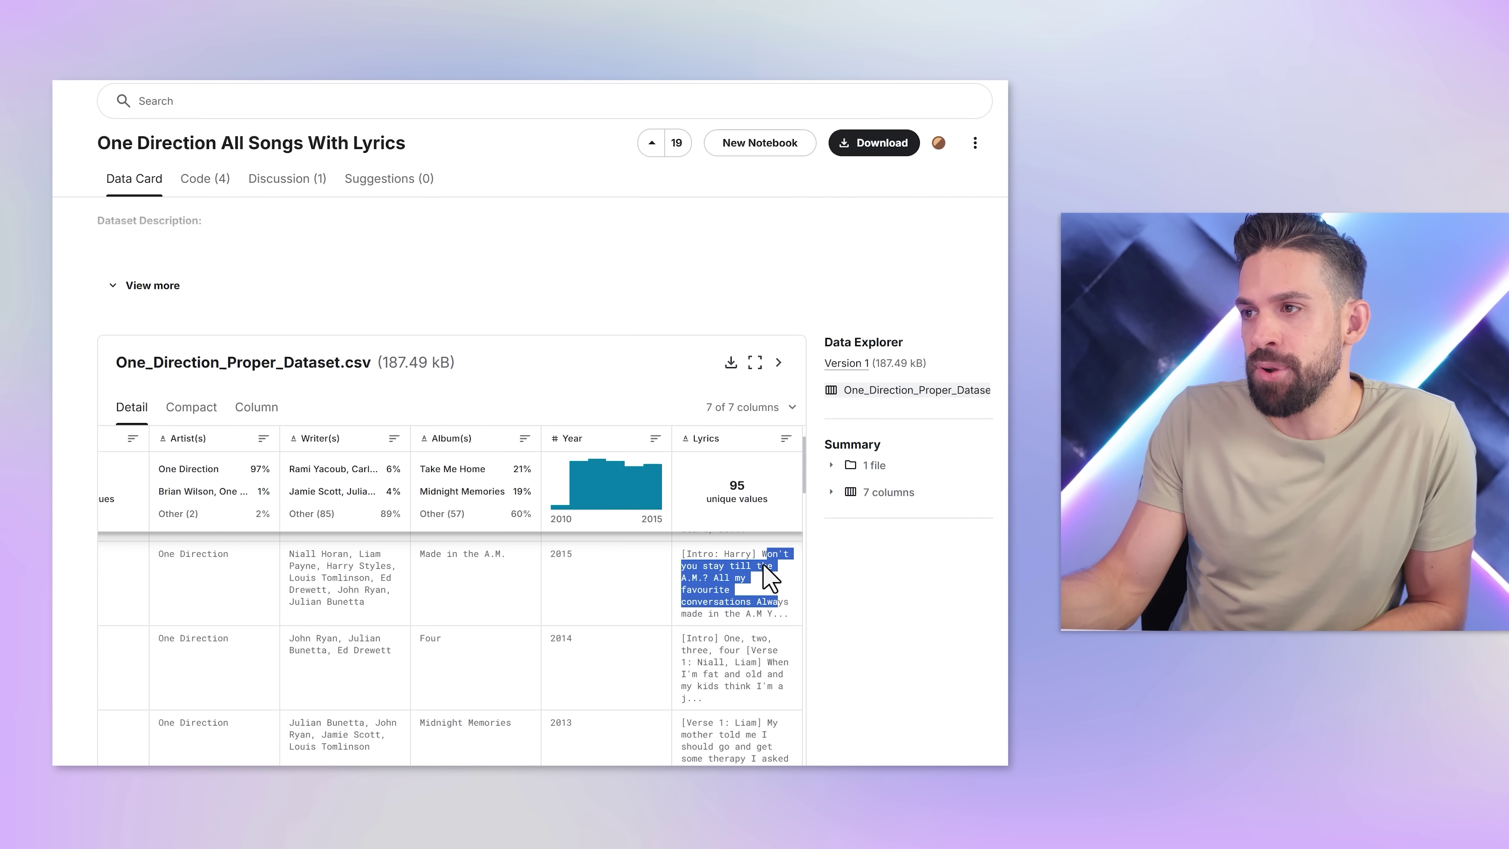
{"action": "left_click", "coordinate": [728, 365]}
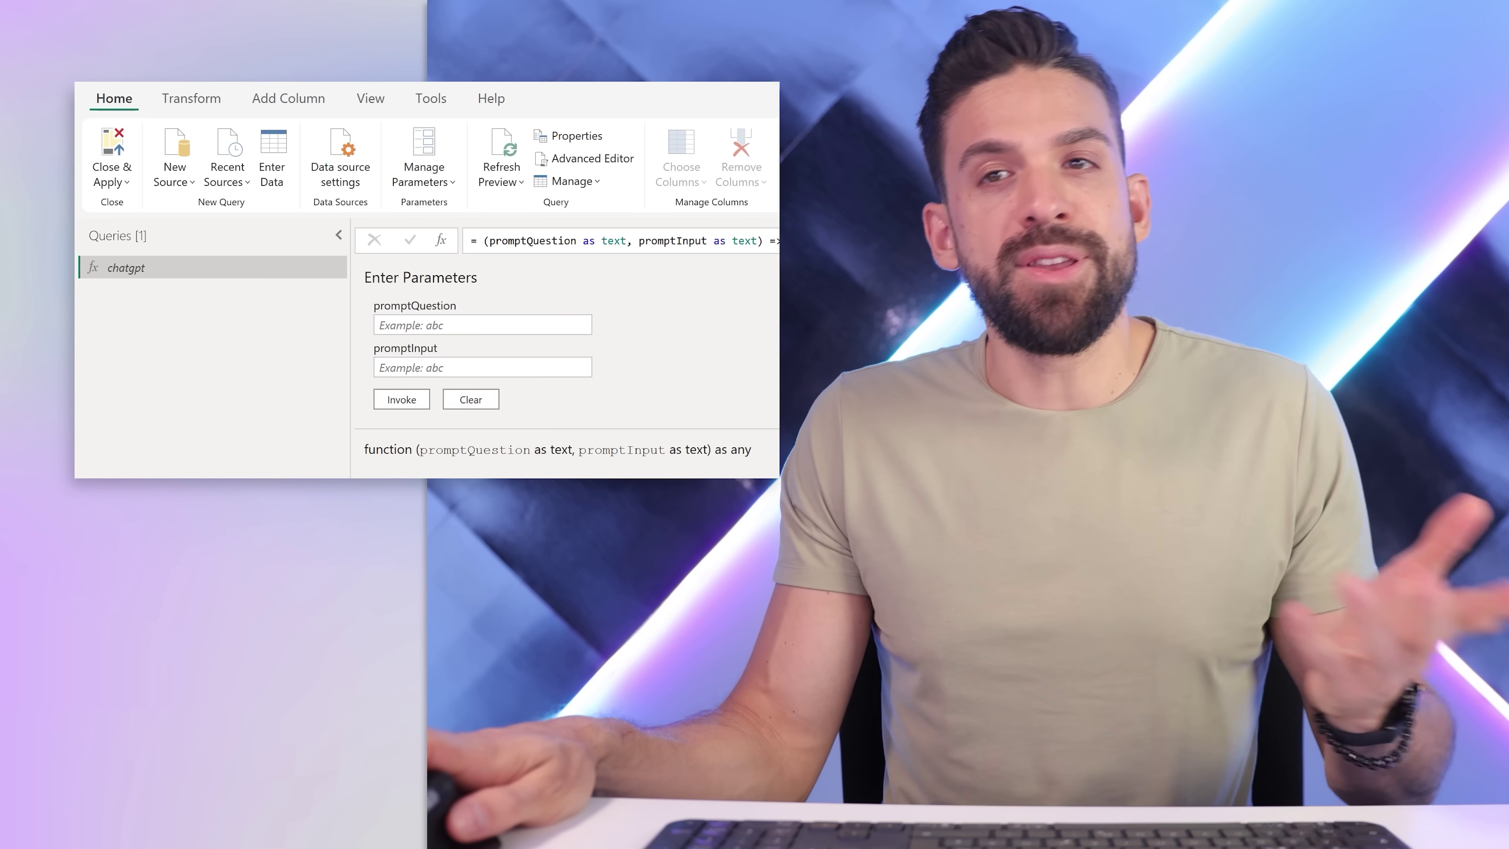
Step: Import One_Direction_Proper_Dataset.csv as a Text/CSV source into the query editor
{"action": "left_click", "coordinate": [190, 190]}
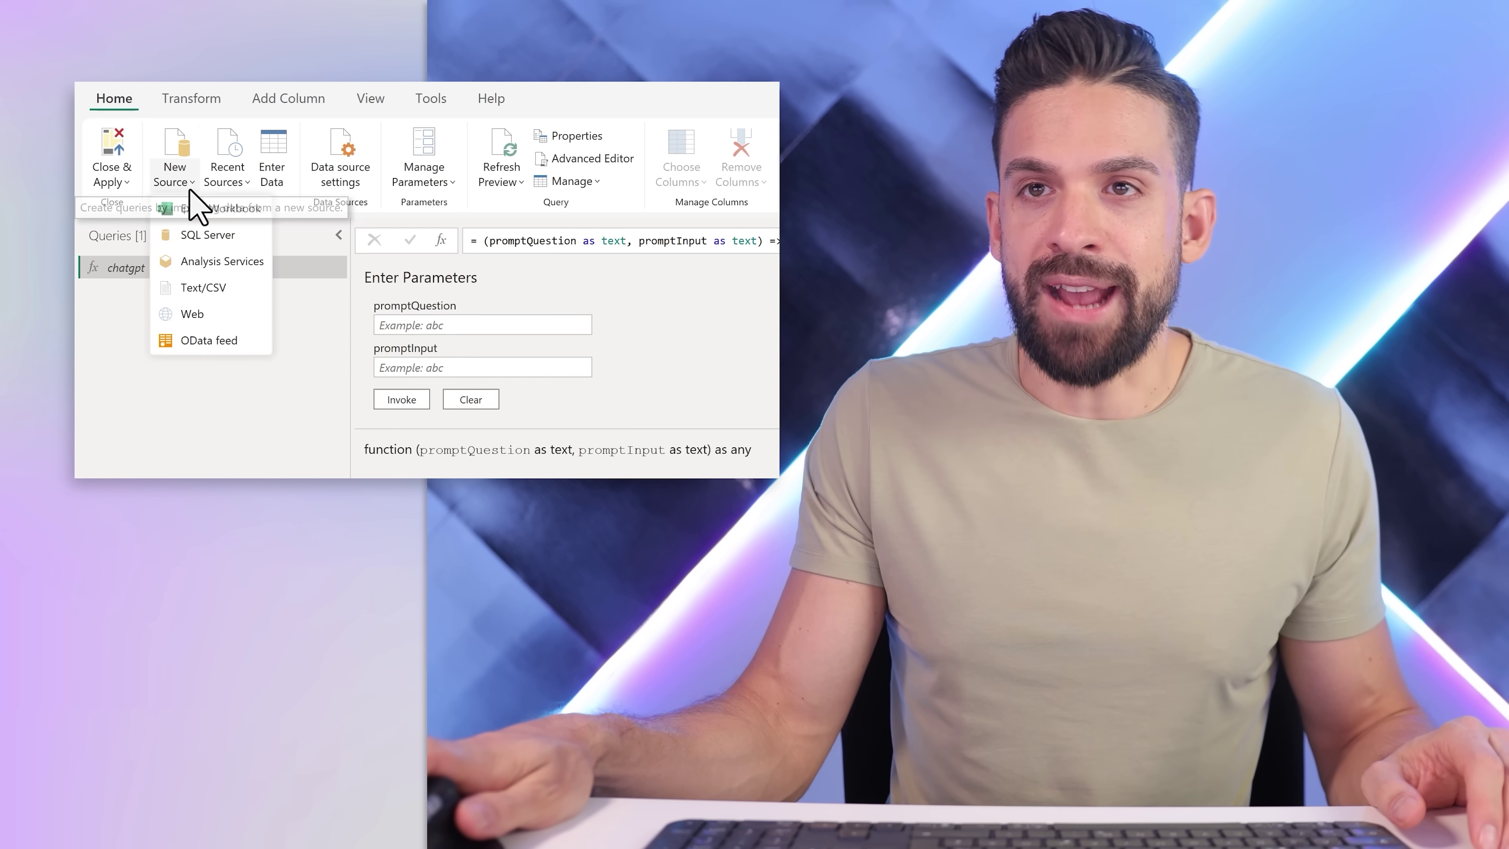
{"action": "left_click", "coordinate": [206, 283]}
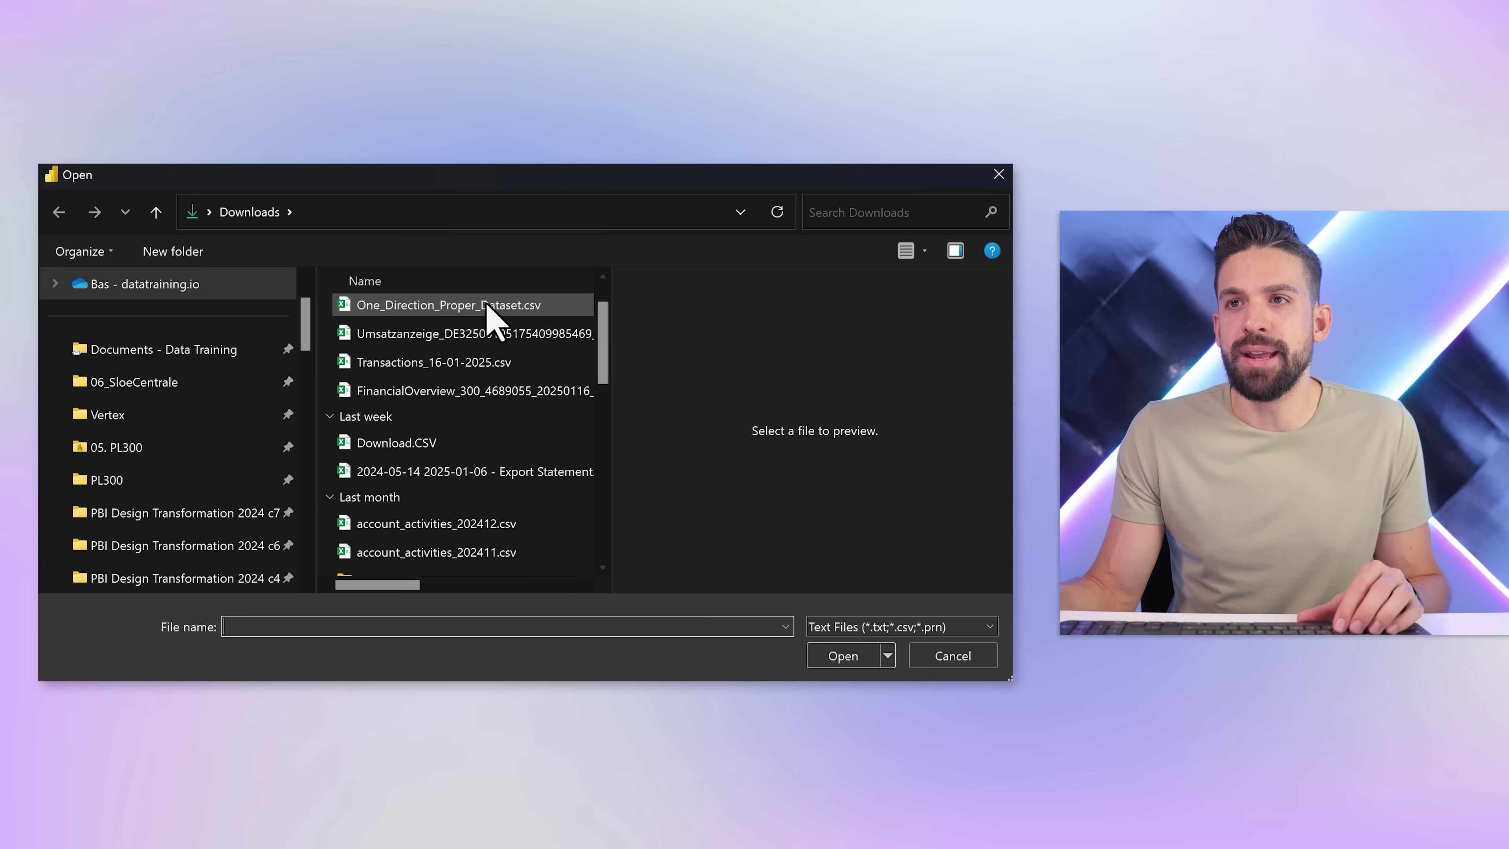
{"action": "double_click", "coordinate": [490, 304]}
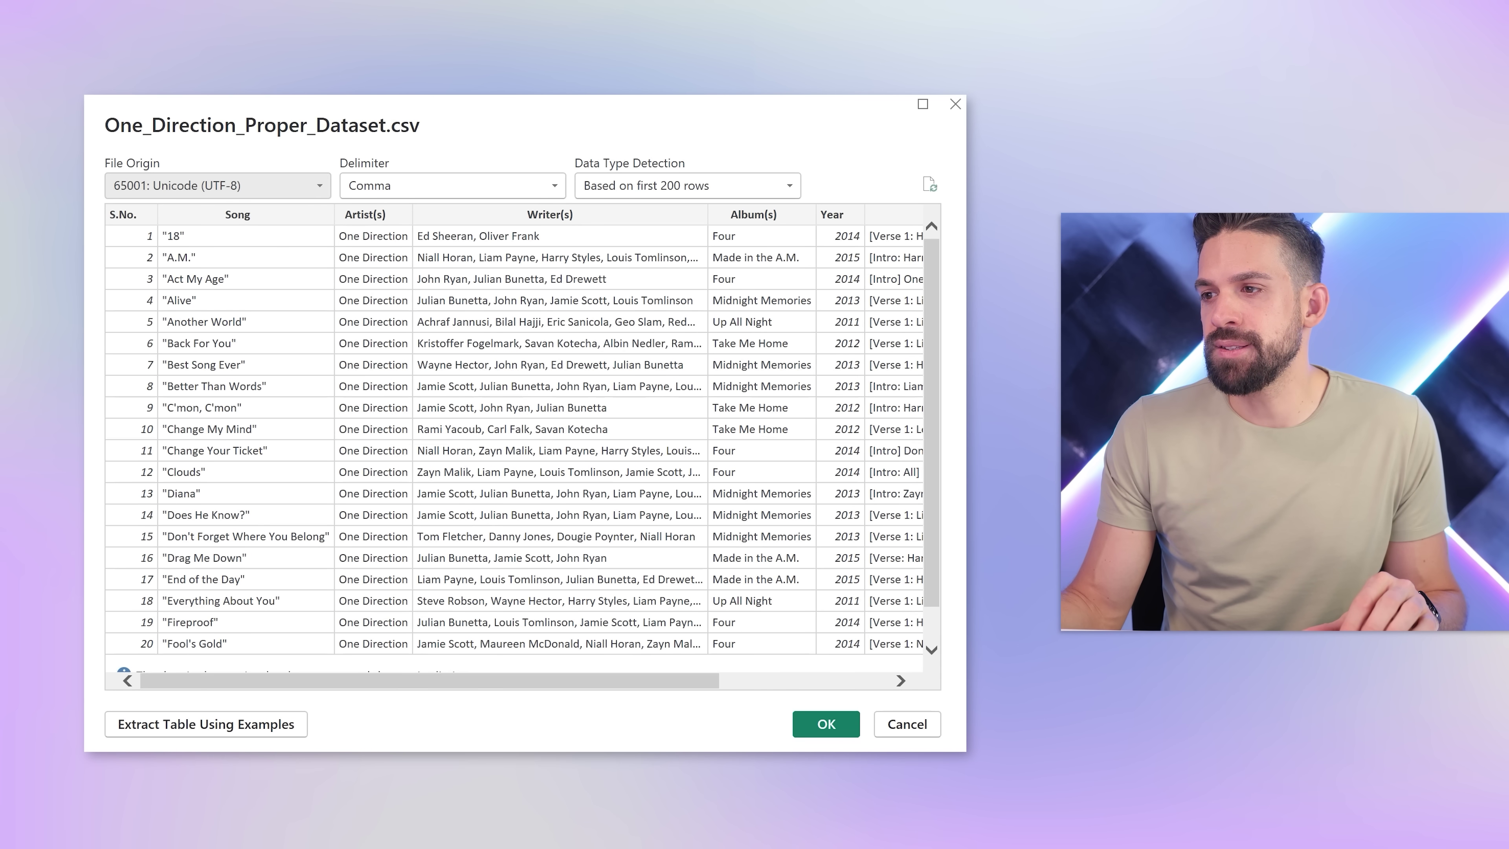
{"action": "left_click", "coordinate": [826, 724]}
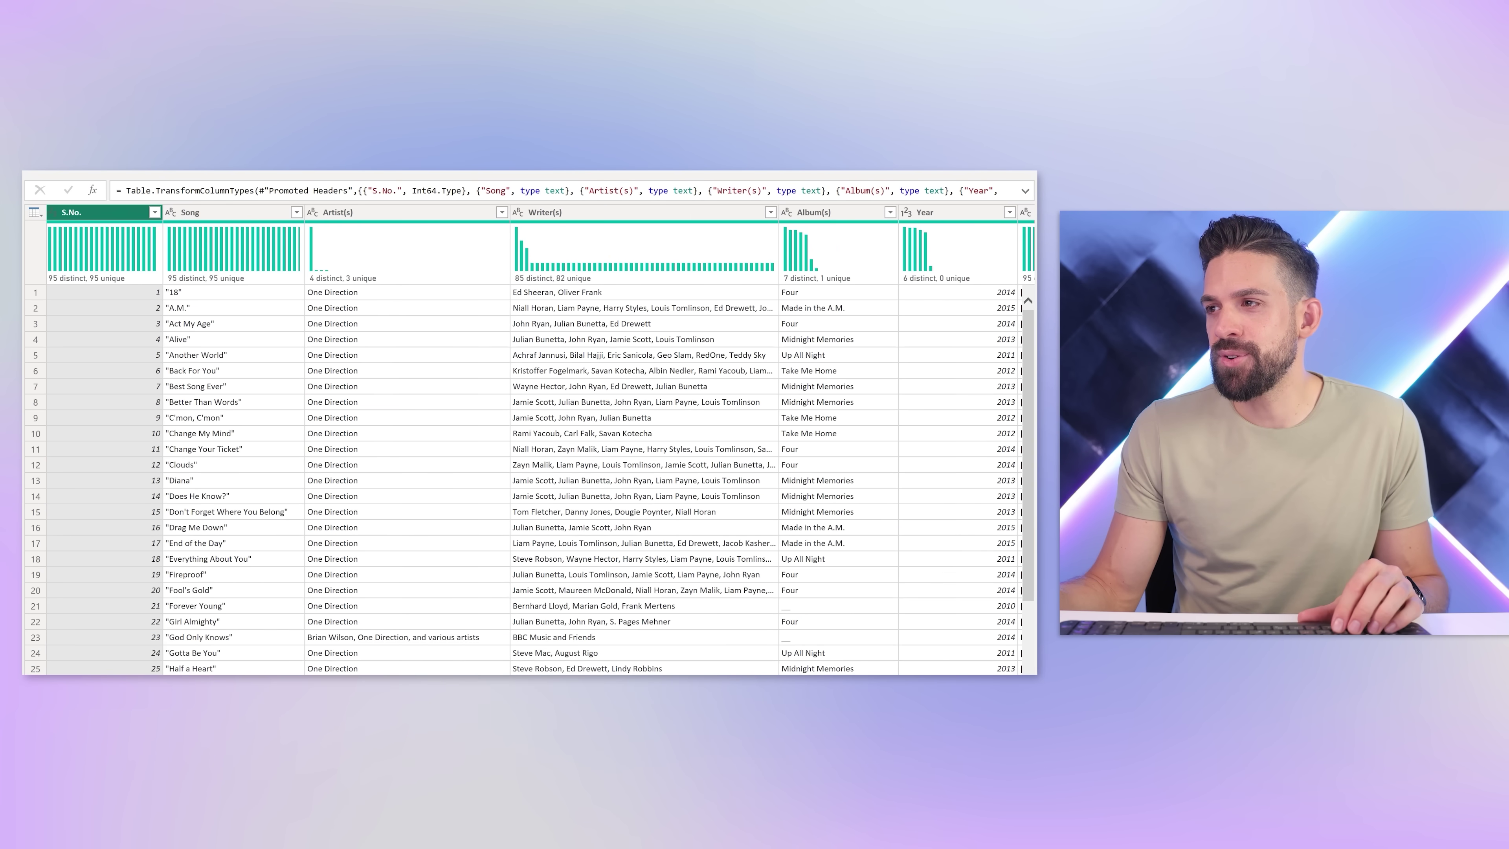
Step: Read a song's full lyrics, shrink the preview pane, and select the Lyrics column
{"action": "scroll", "coordinate": [530, 476], "scroll_direction": "right", "scroll_amount": 5}
{"action": "left_click", "coordinate": [847, 295]}
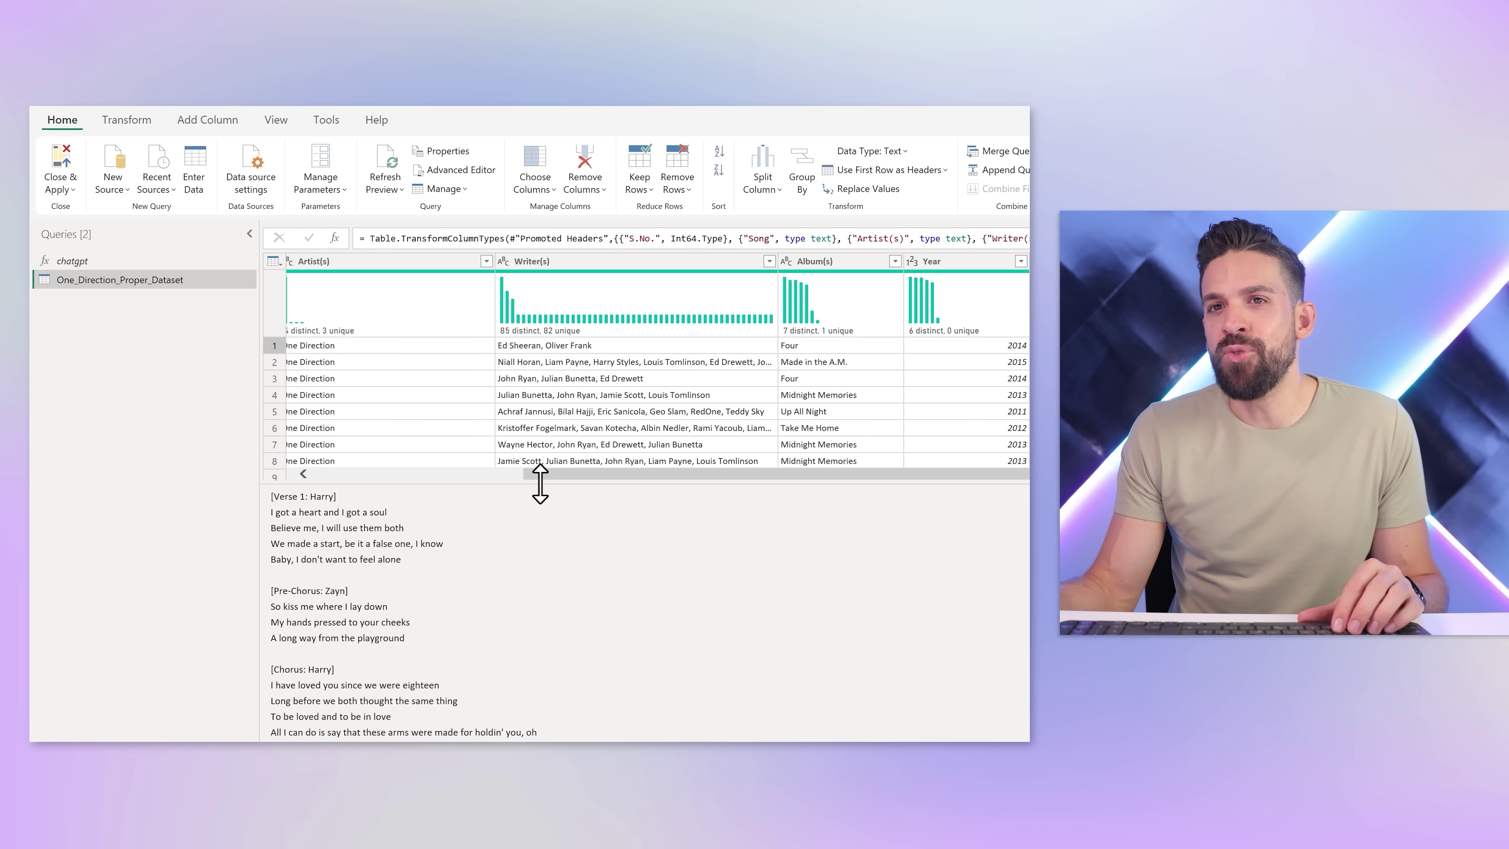
{"action": "left_click_drag", "start_coordinate": [112, 265], "coordinate": [394, 505]}
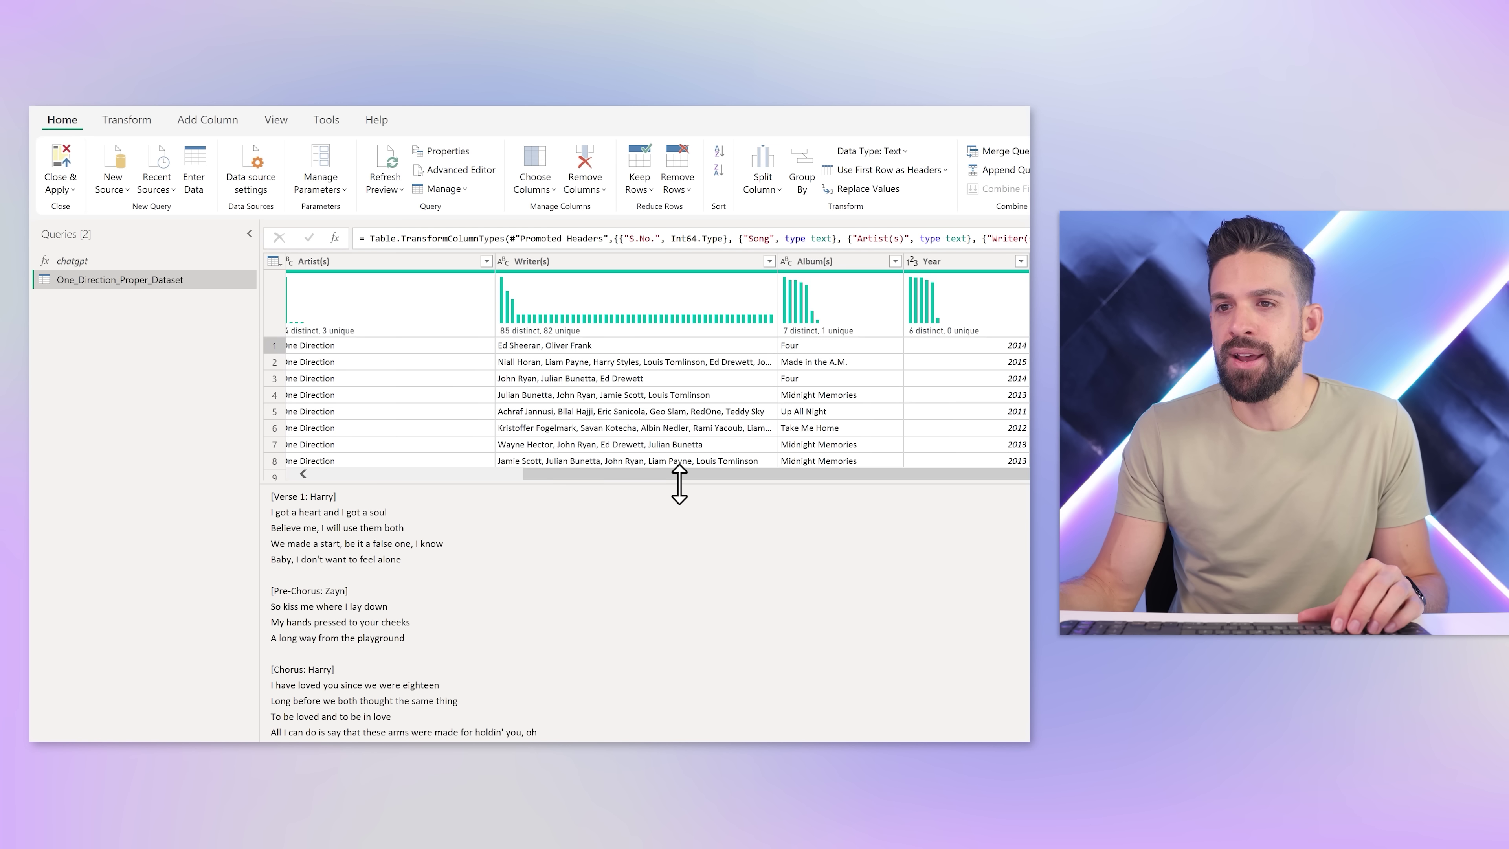
{"action": "left_click_drag", "start_coordinate": [679, 484], "coordinate": [721, 731]}
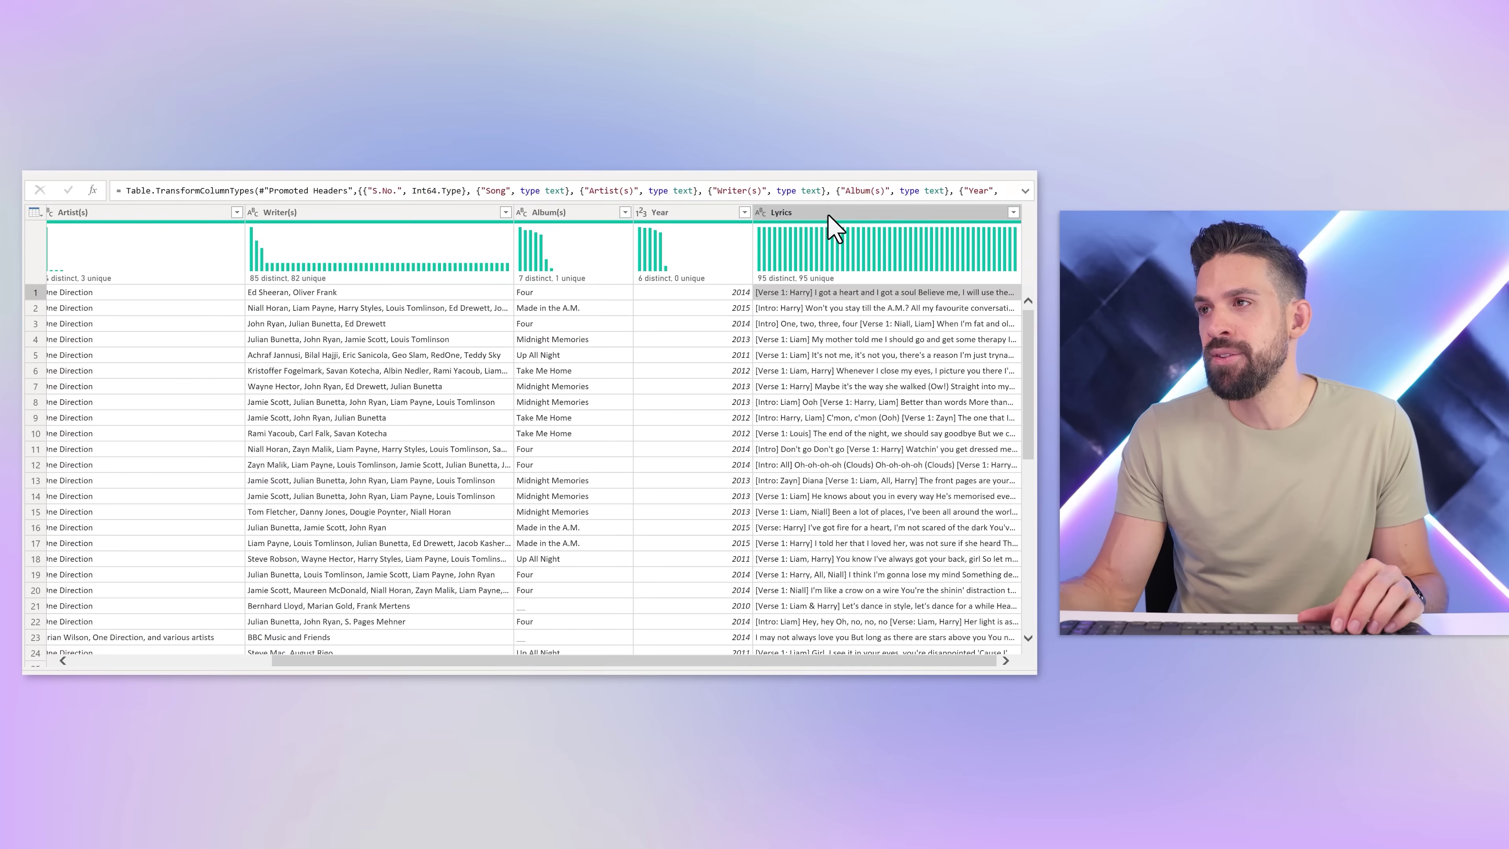
{"action": "left_click", "coordinate": [829, 215]}
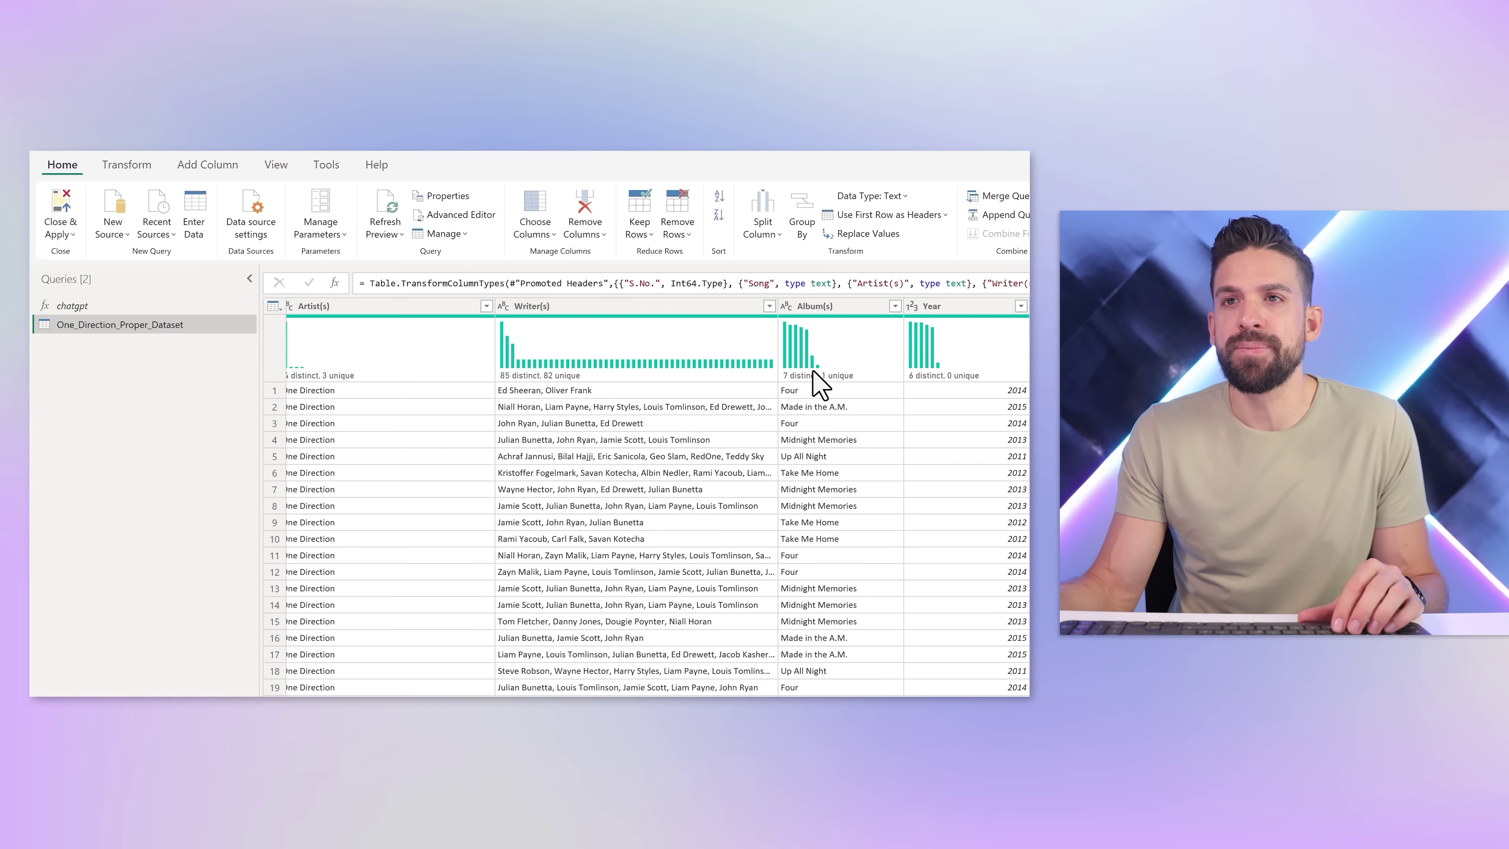
Step: Apply Transform > Format > Clean to the Lyrics column to strip non-printable characters
{"action": "left_click", "coordinate": [148, 175]}
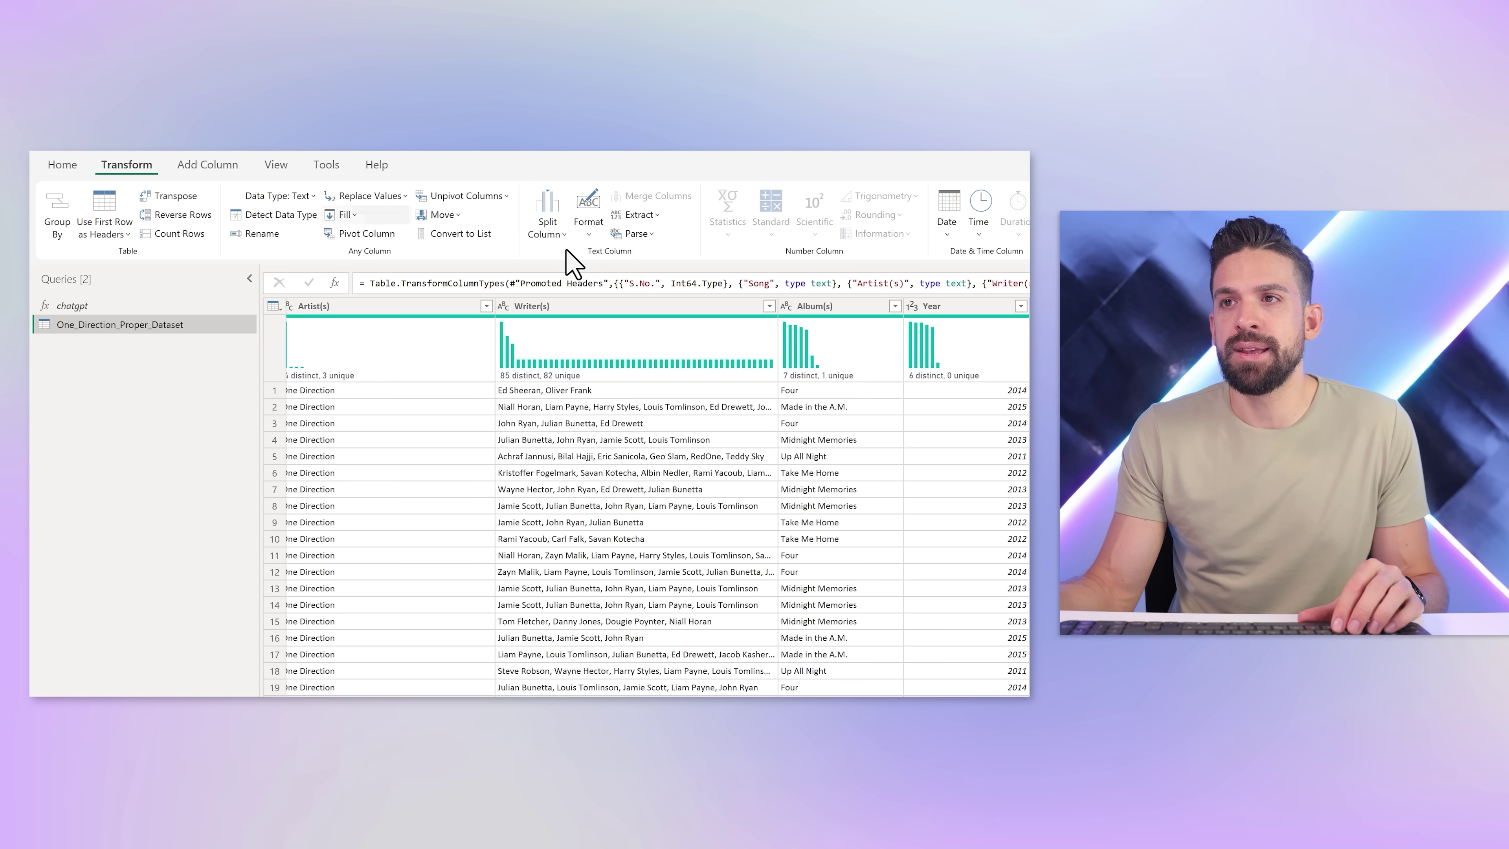
{"action": "left_click", "coordinate": [585, 235]}
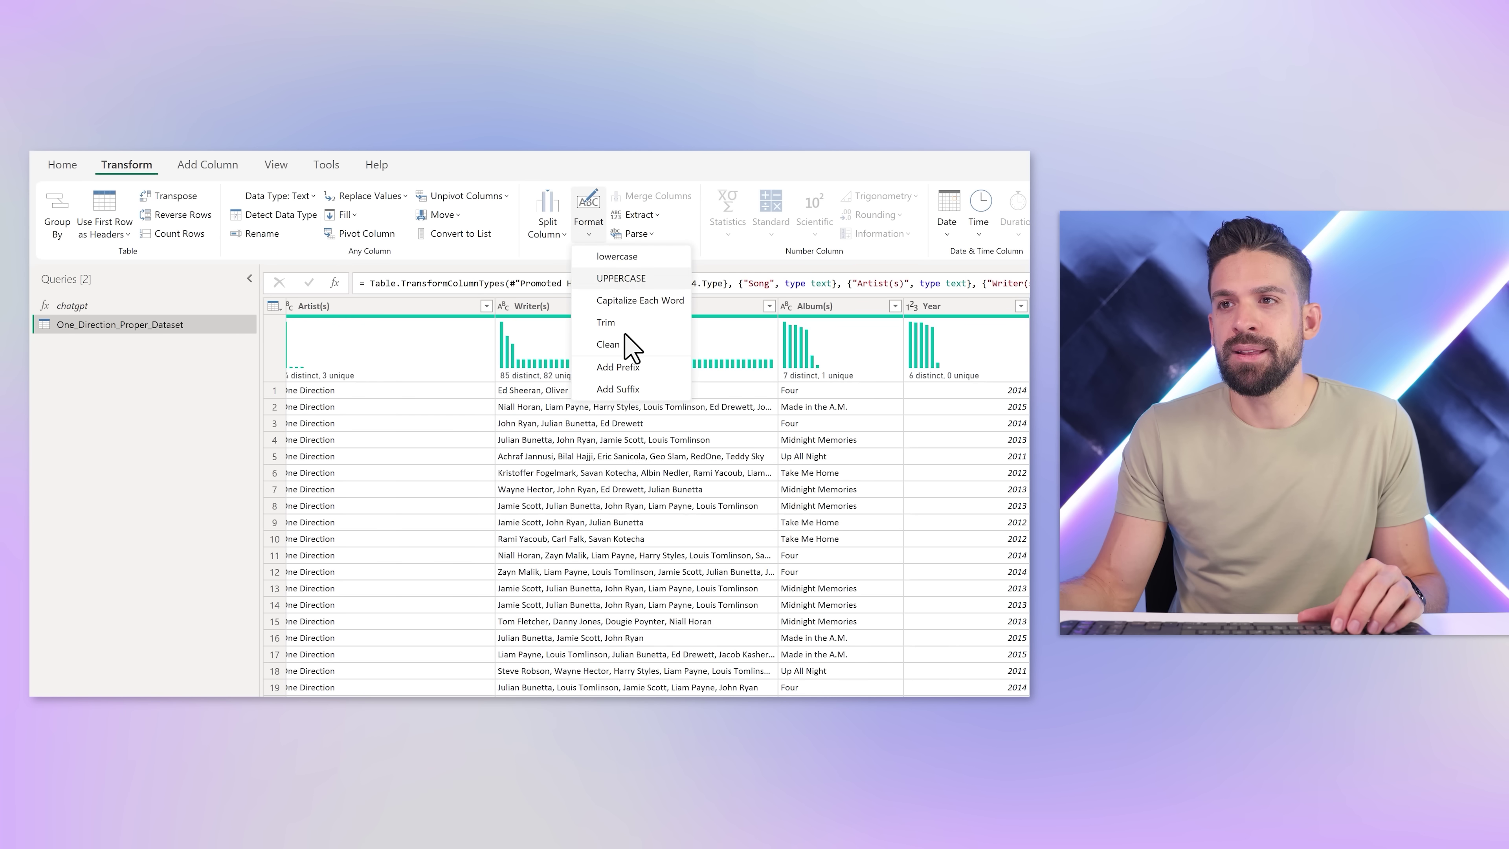
{"action": "left_click", "coordinate": [627, 345]}
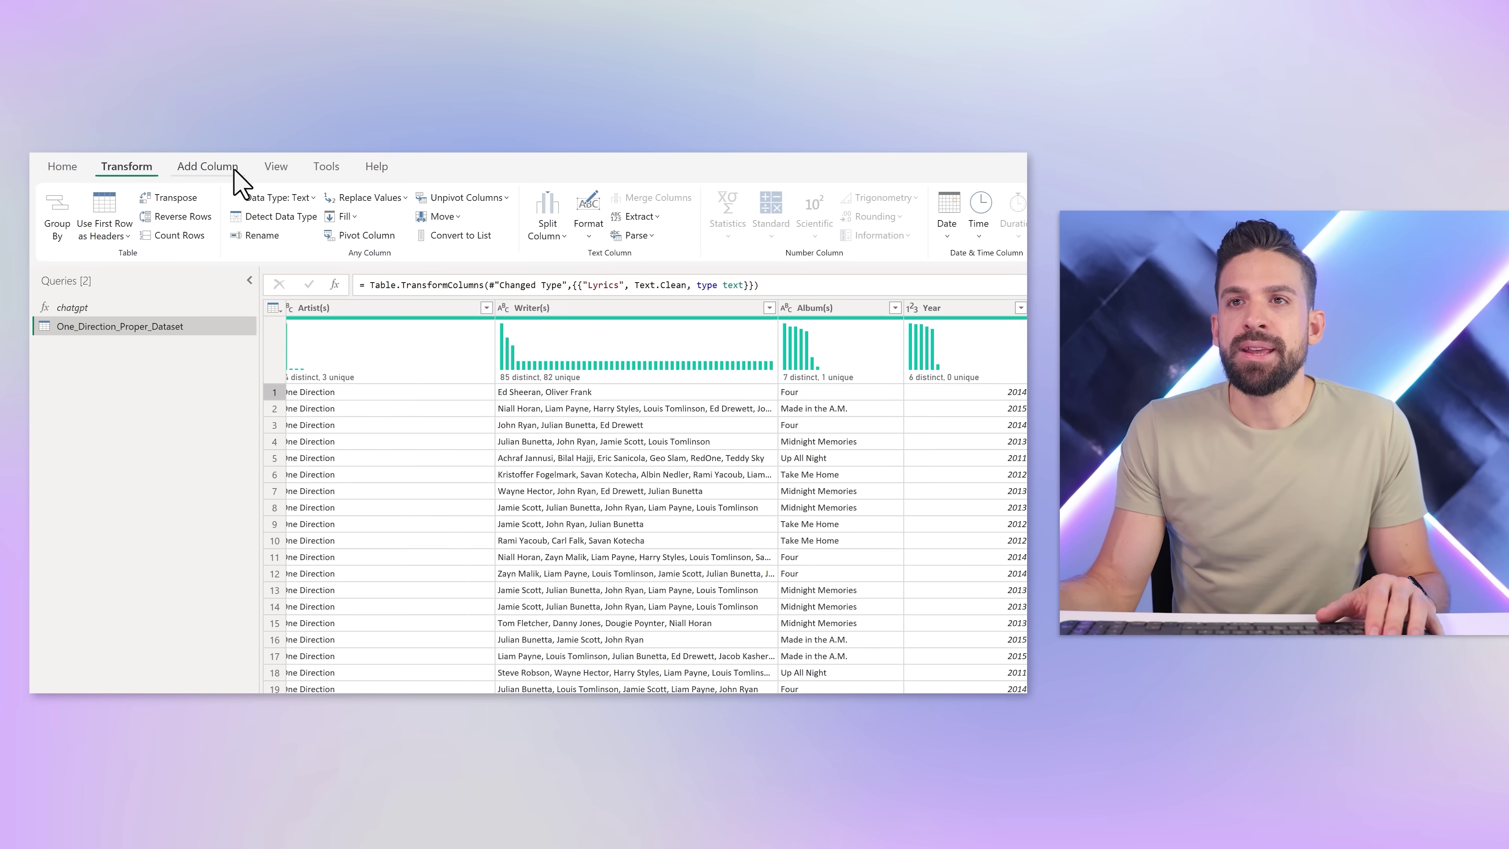
{"action": "left_click", "coordinate": [232, 168]}
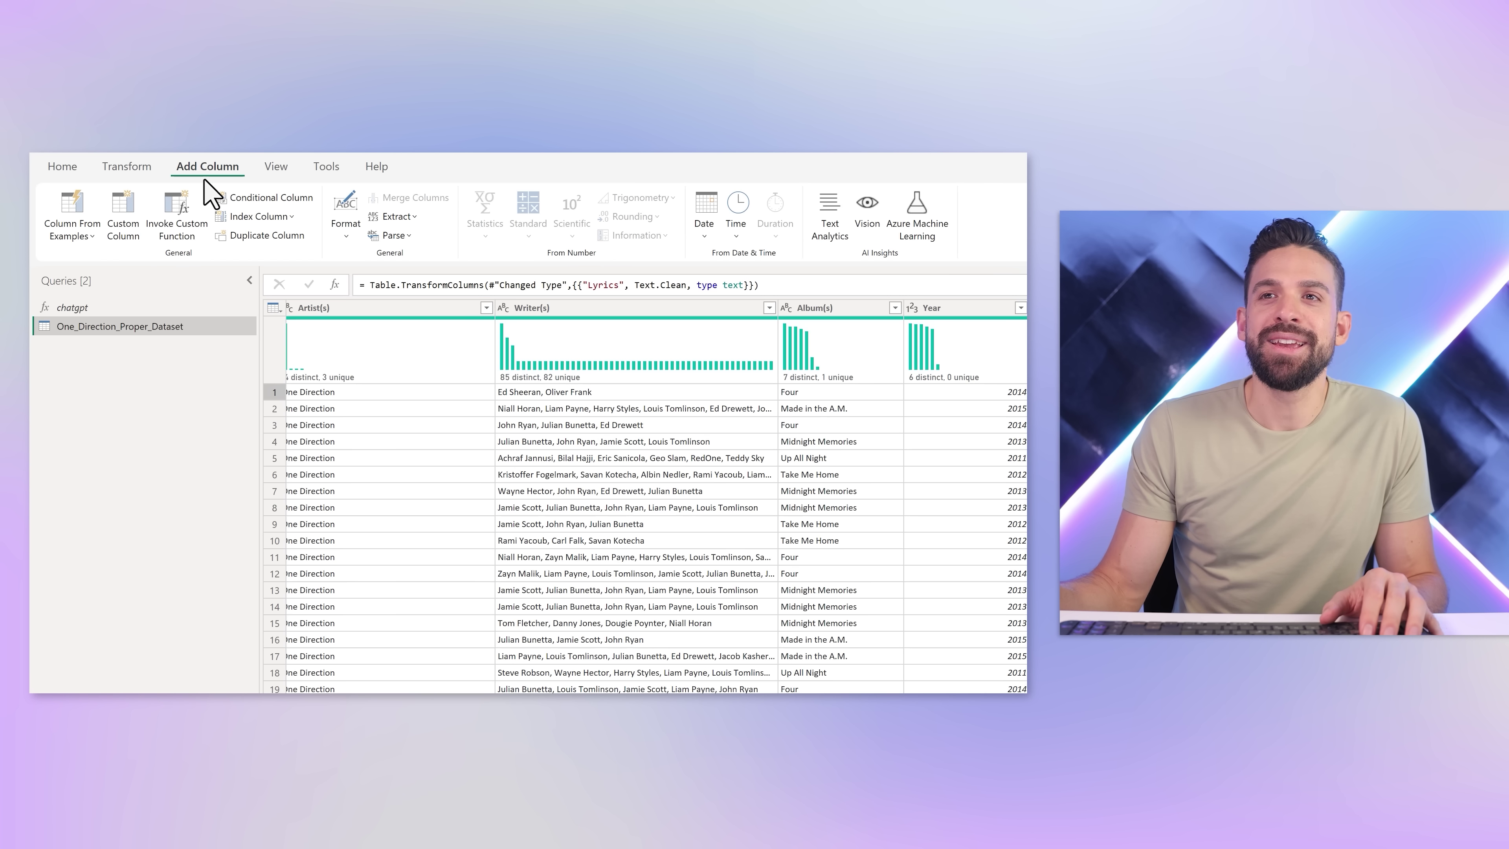
Step: Invoke the chatgpt custom function as a new column named 'Song Category'
{"action": "left_click", "coordinate": [161, 225]}
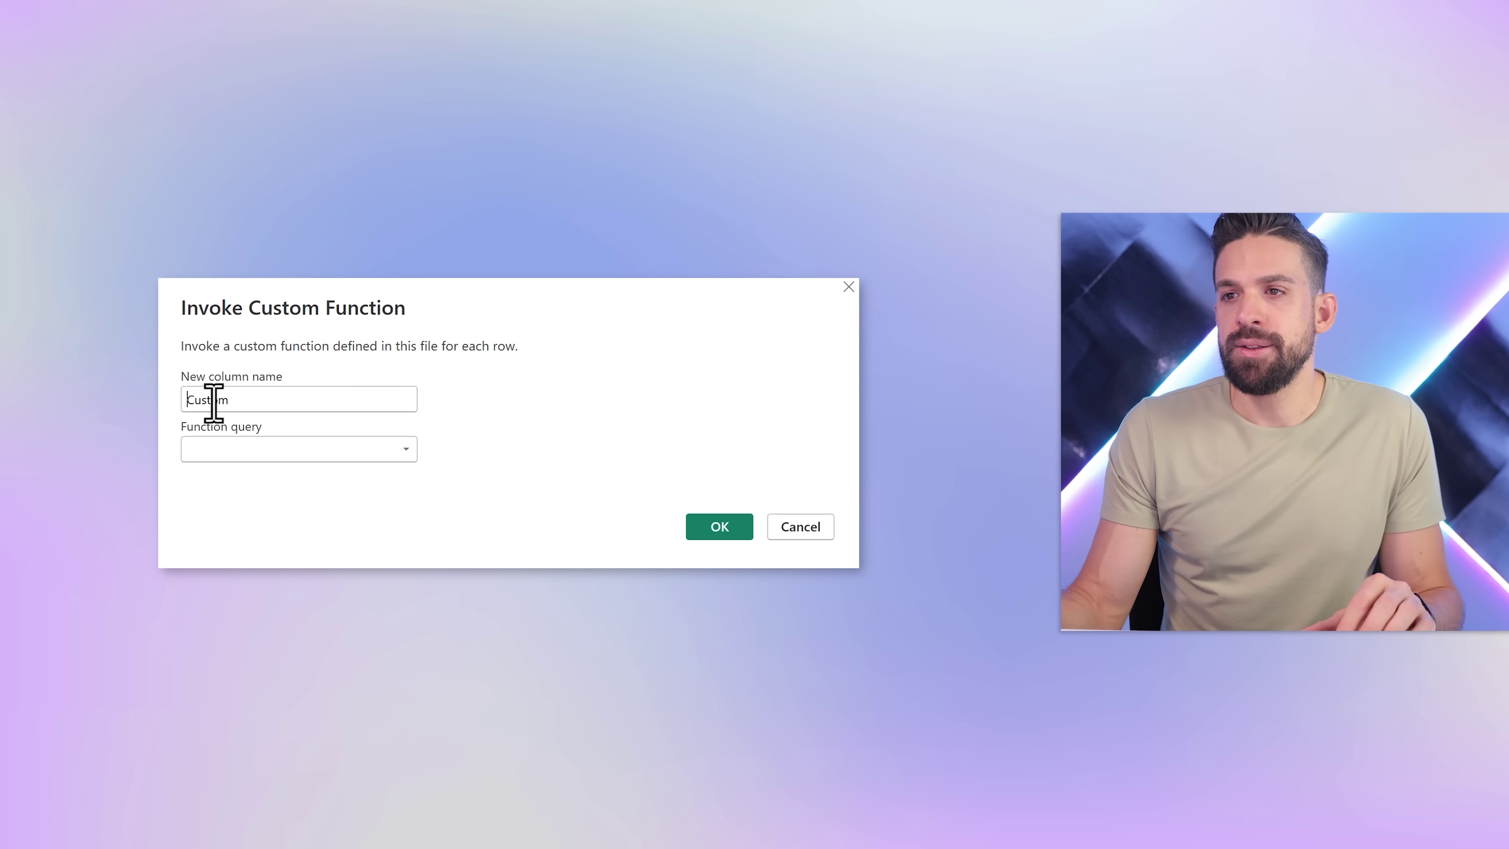
{"action": "double_click", "coordinate": [214, 400]}
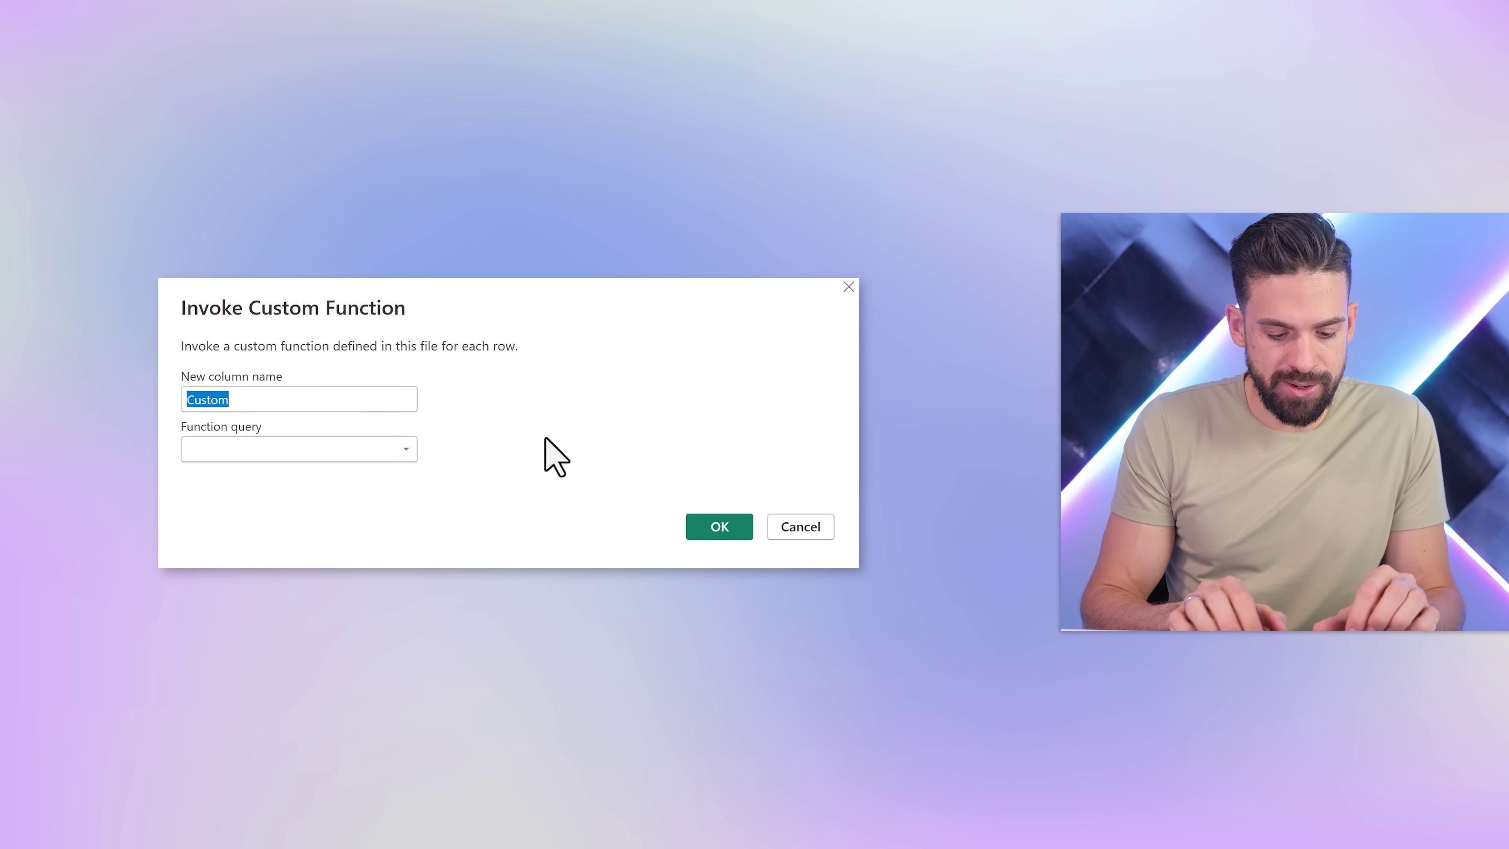
{"action": "type", "text": "Song C"}
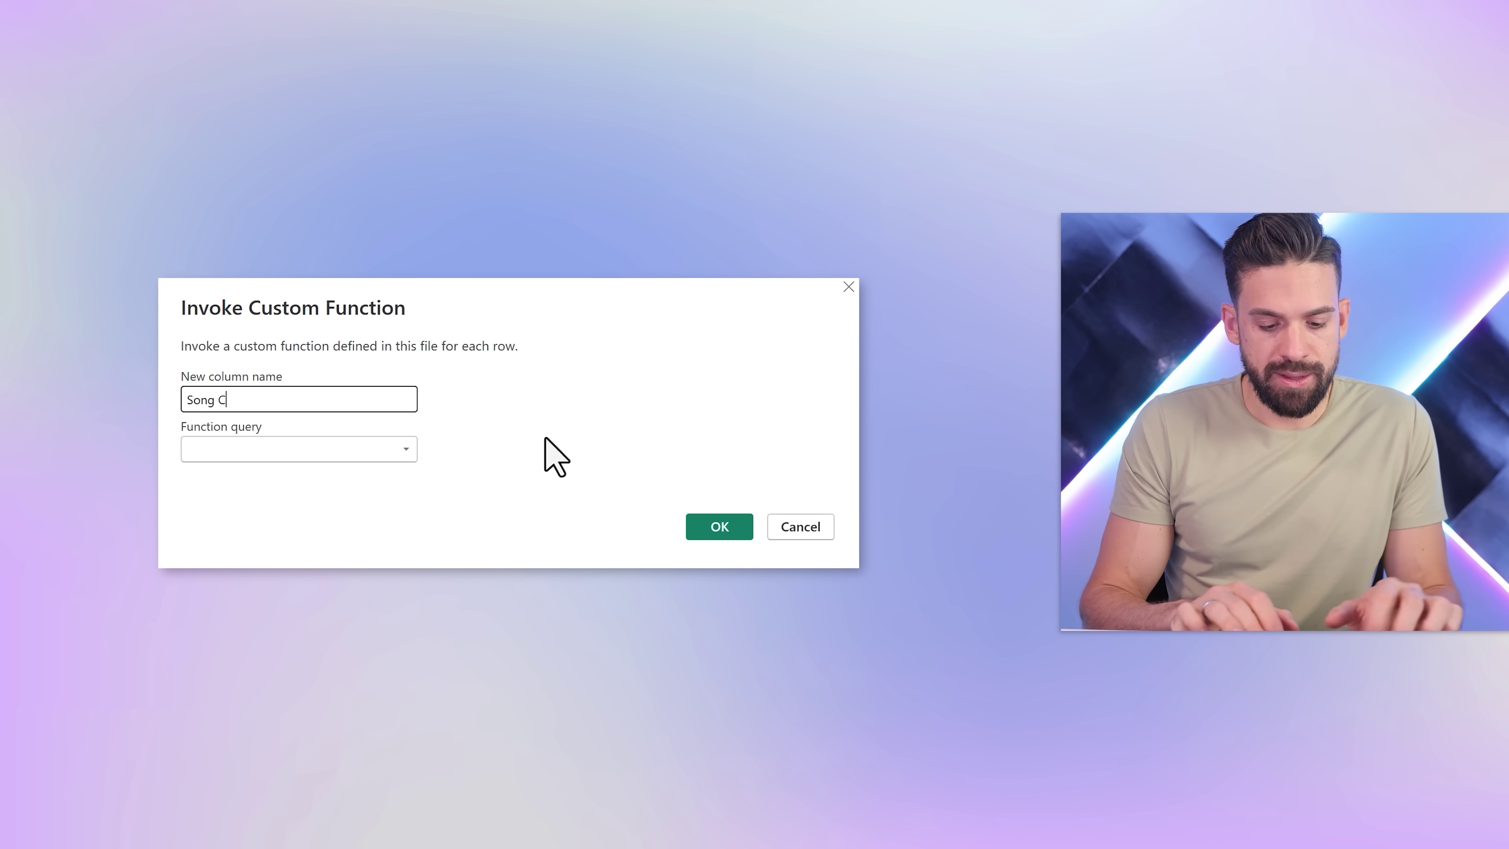
{"action": "type", "text": "ategory"}
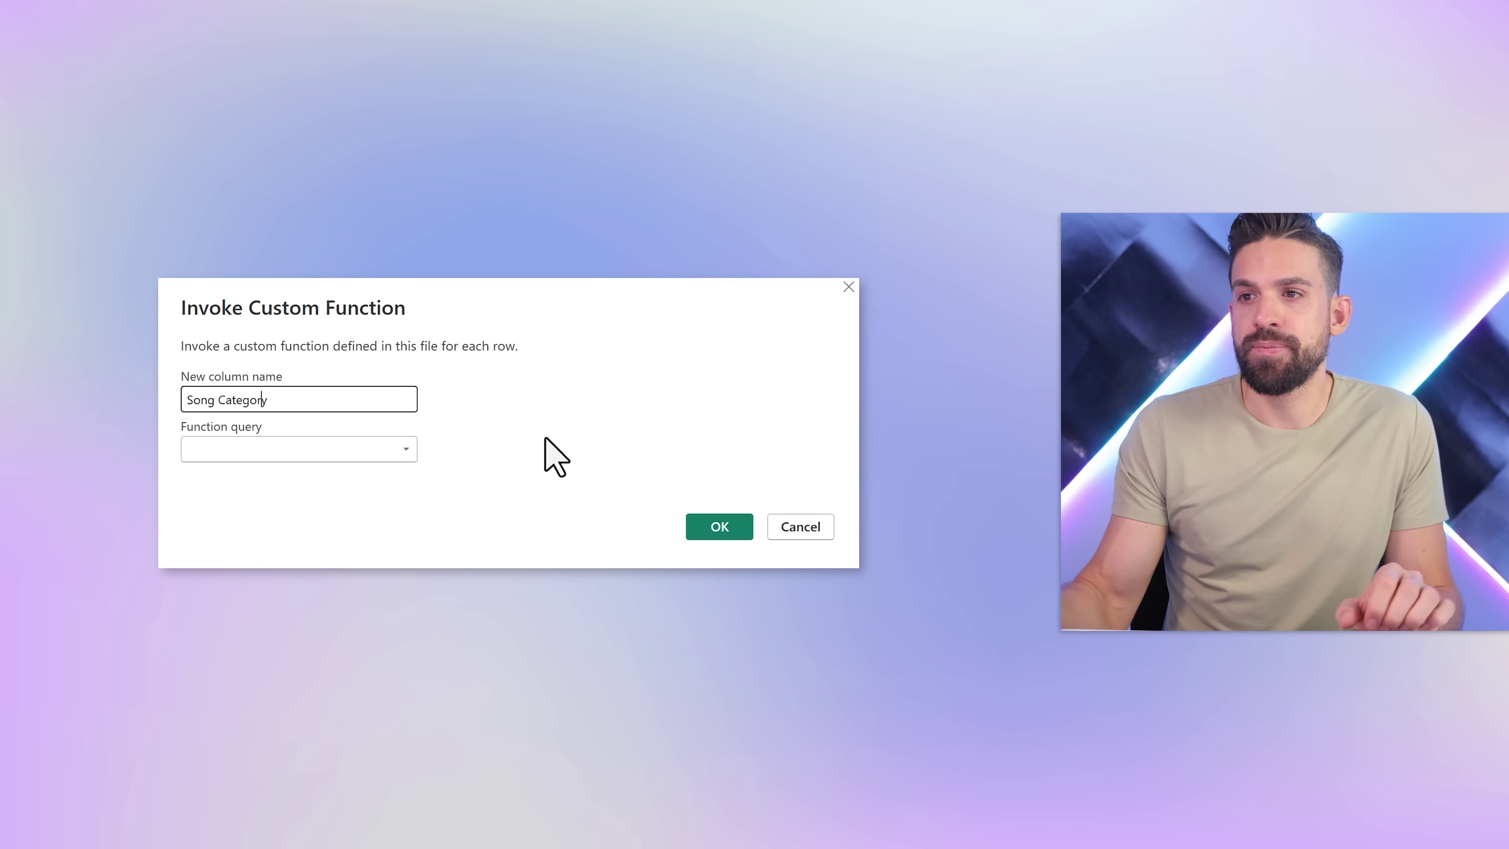
{"action": "left_click", "coordinate": [308, 449]}
{"action": "left_click", "coordinate": [211, 471]}
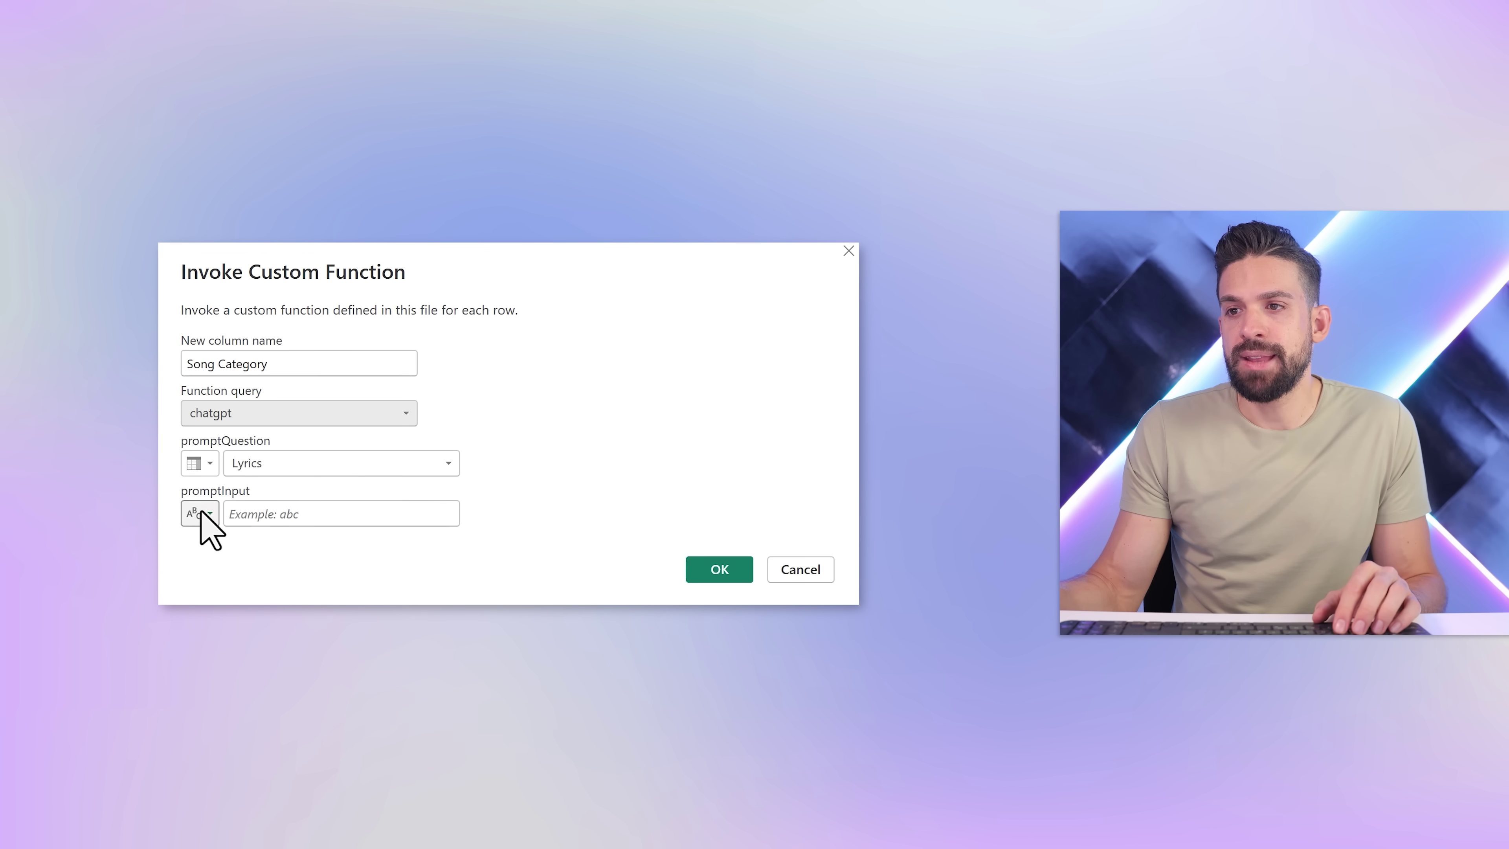
Step: Make promptQuestion plain text and feed promptInput from the Lyrics column
{"action": "left_click", "coordinate": [208, 471]}
{"action": "left_click", "coordinate": [220, 499]}
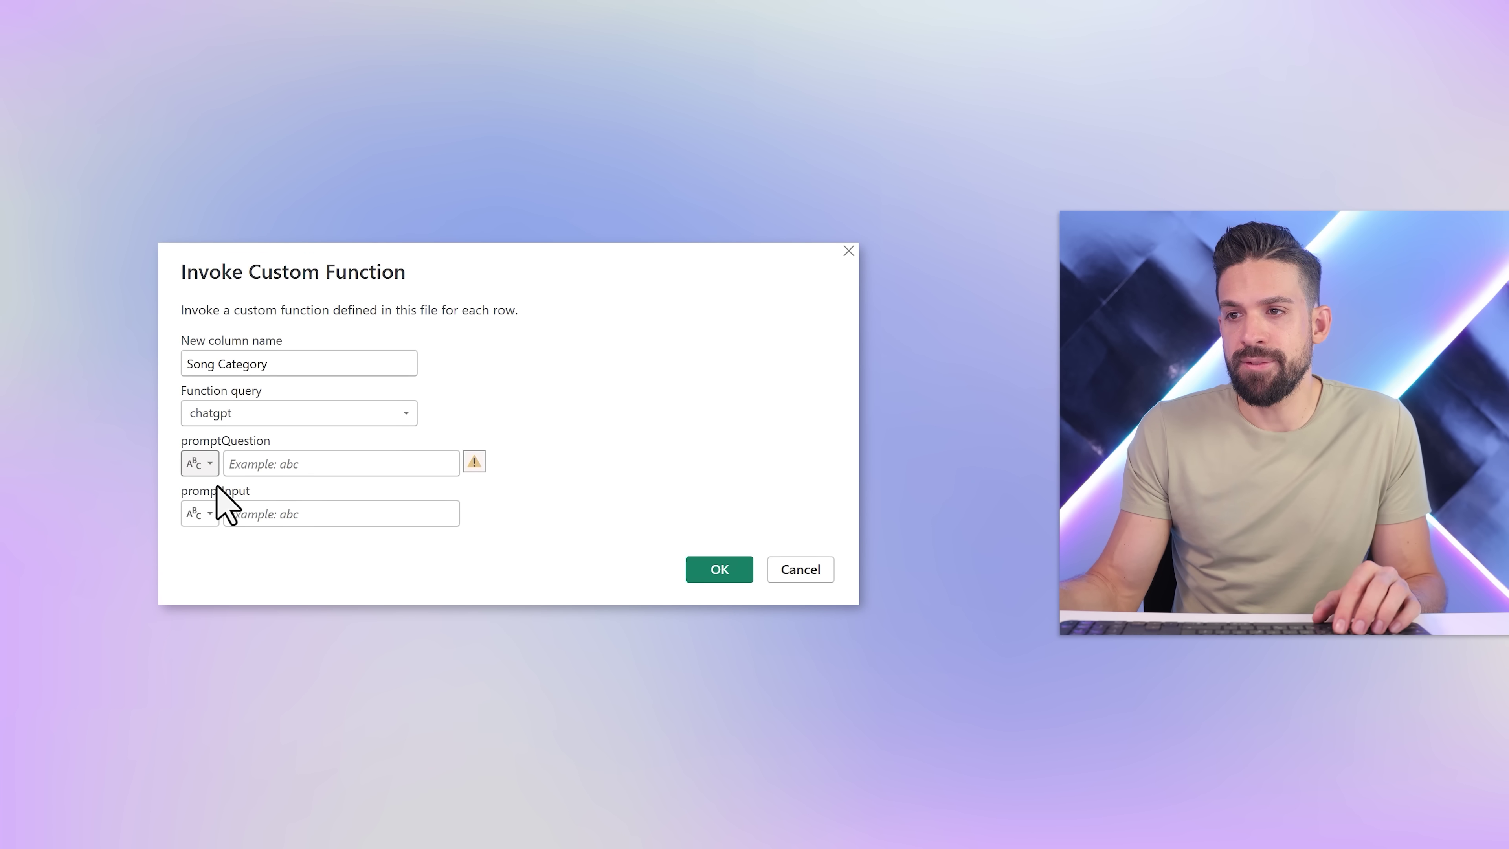
{"action": "left_click", "coordinate": [201, 514]}
{"action": "left_click", "coordinate": [240, 554]}
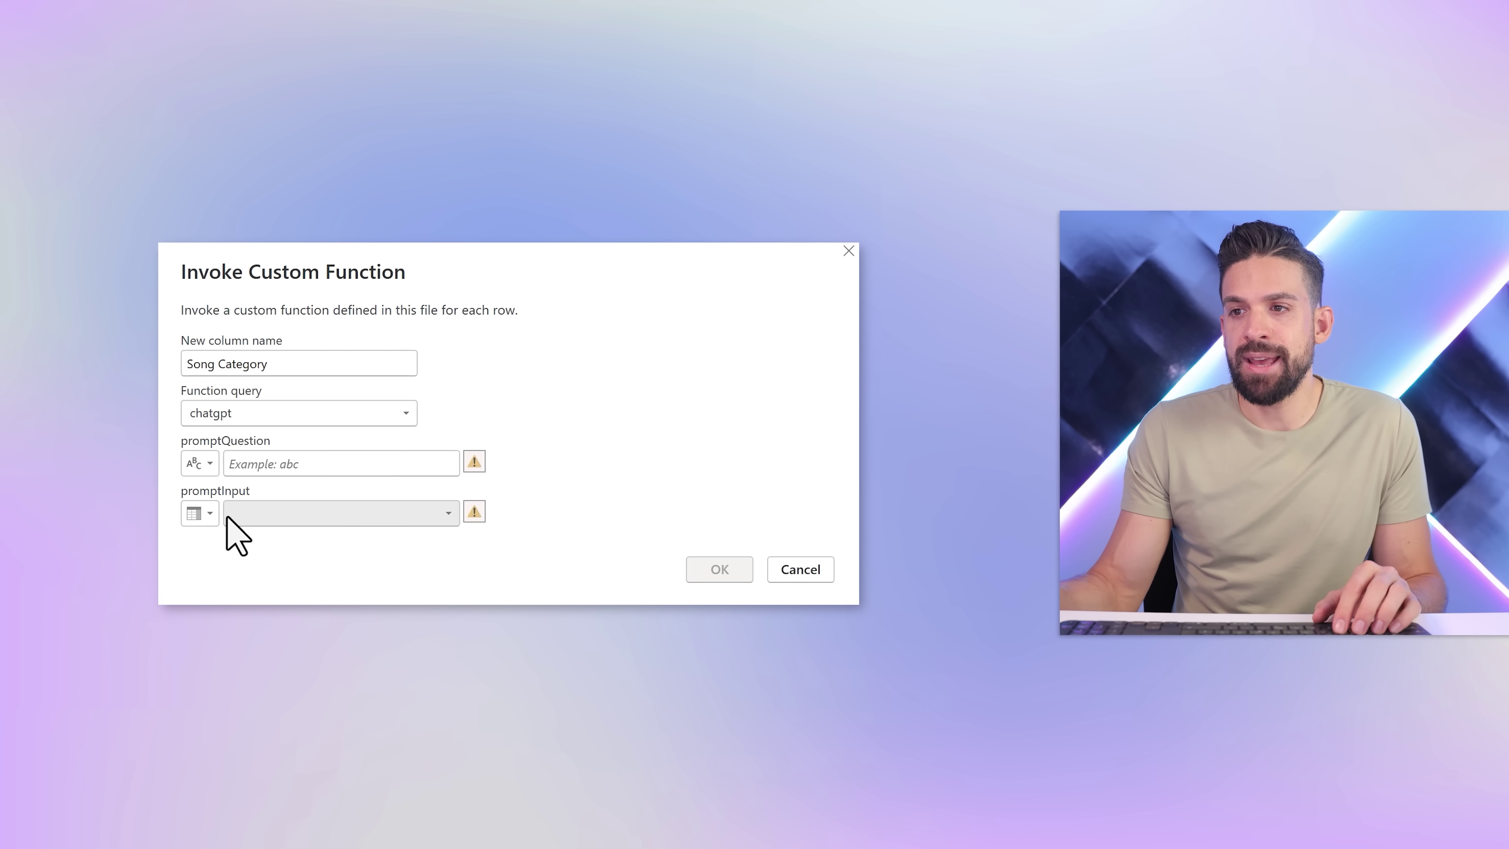
{"action": "left_click", "coordinate": [314, 515]}
{"action": "key", "text": "l"}
{"action": "key", "text": "Return"}
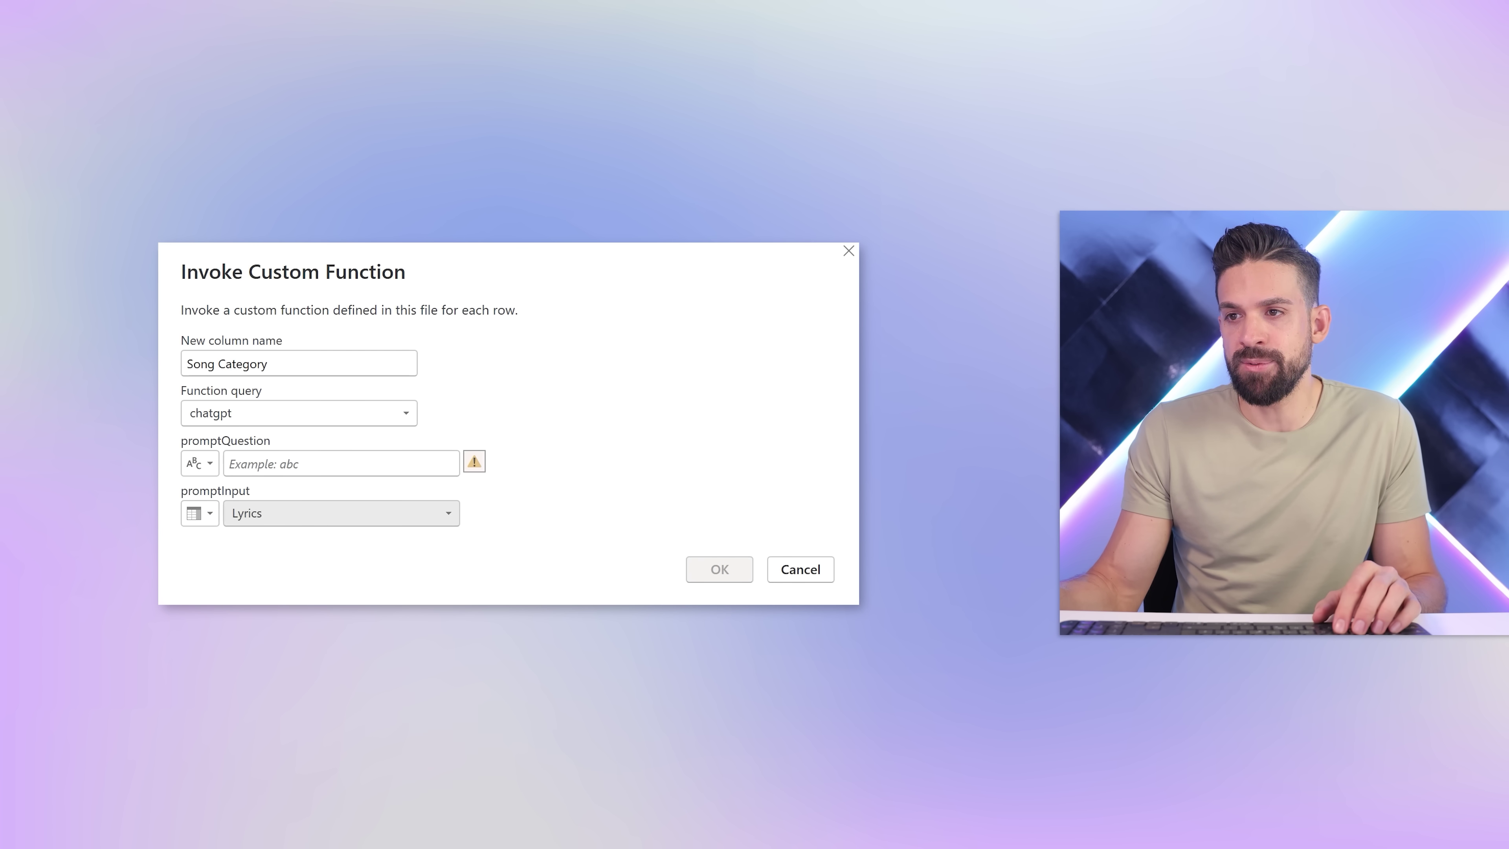
Step: Write the prompt question ending in 'lyric:' and create the Song Category column
{"action": "left_click", "coordinate": [297, 464]}
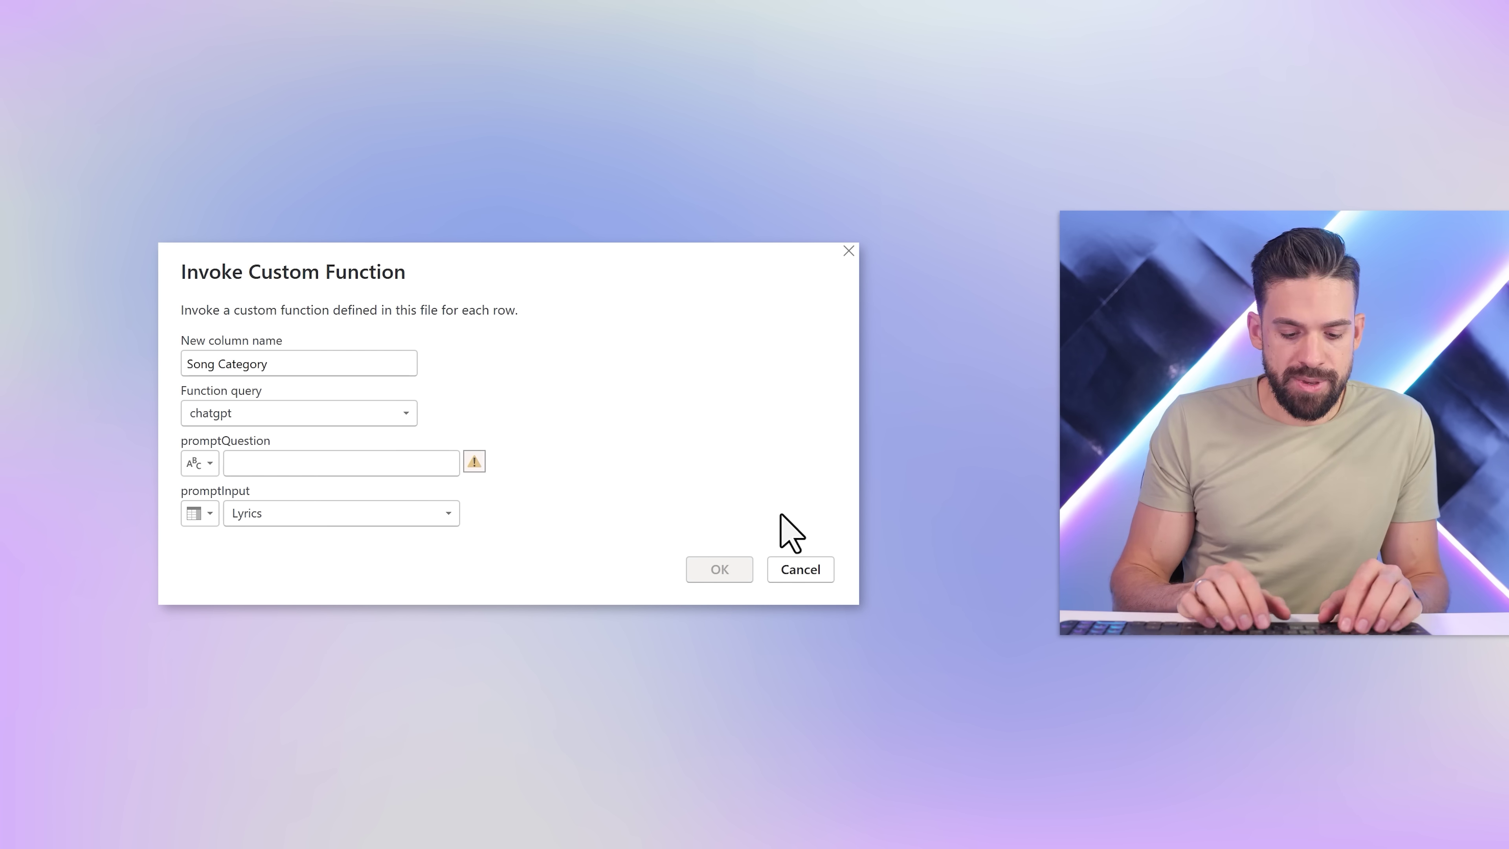
{"action": "type", "text": "assign a category to this song"}
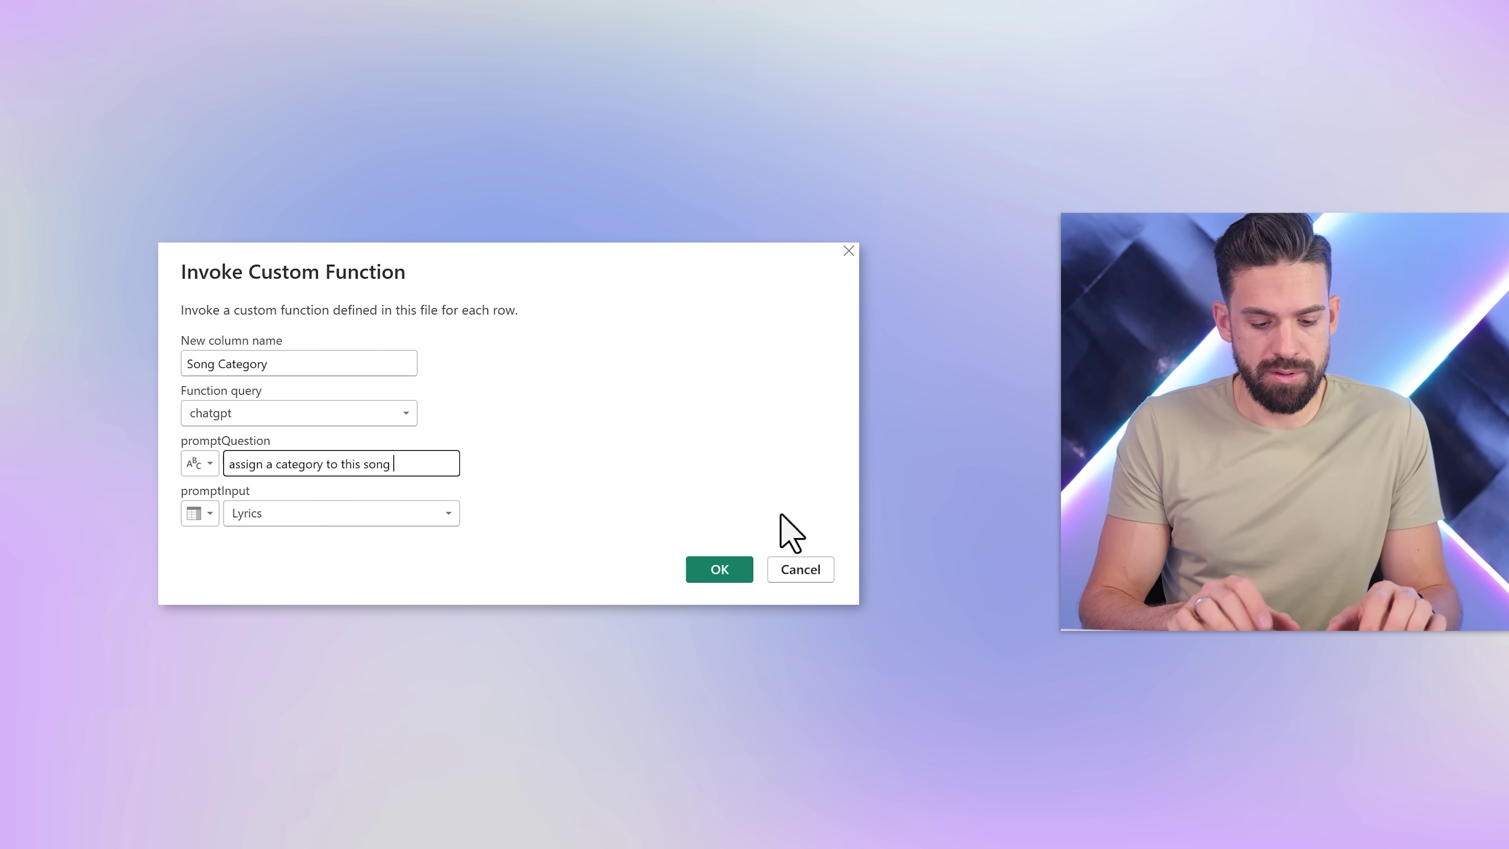
{"action": "type", "text": "yric:"}
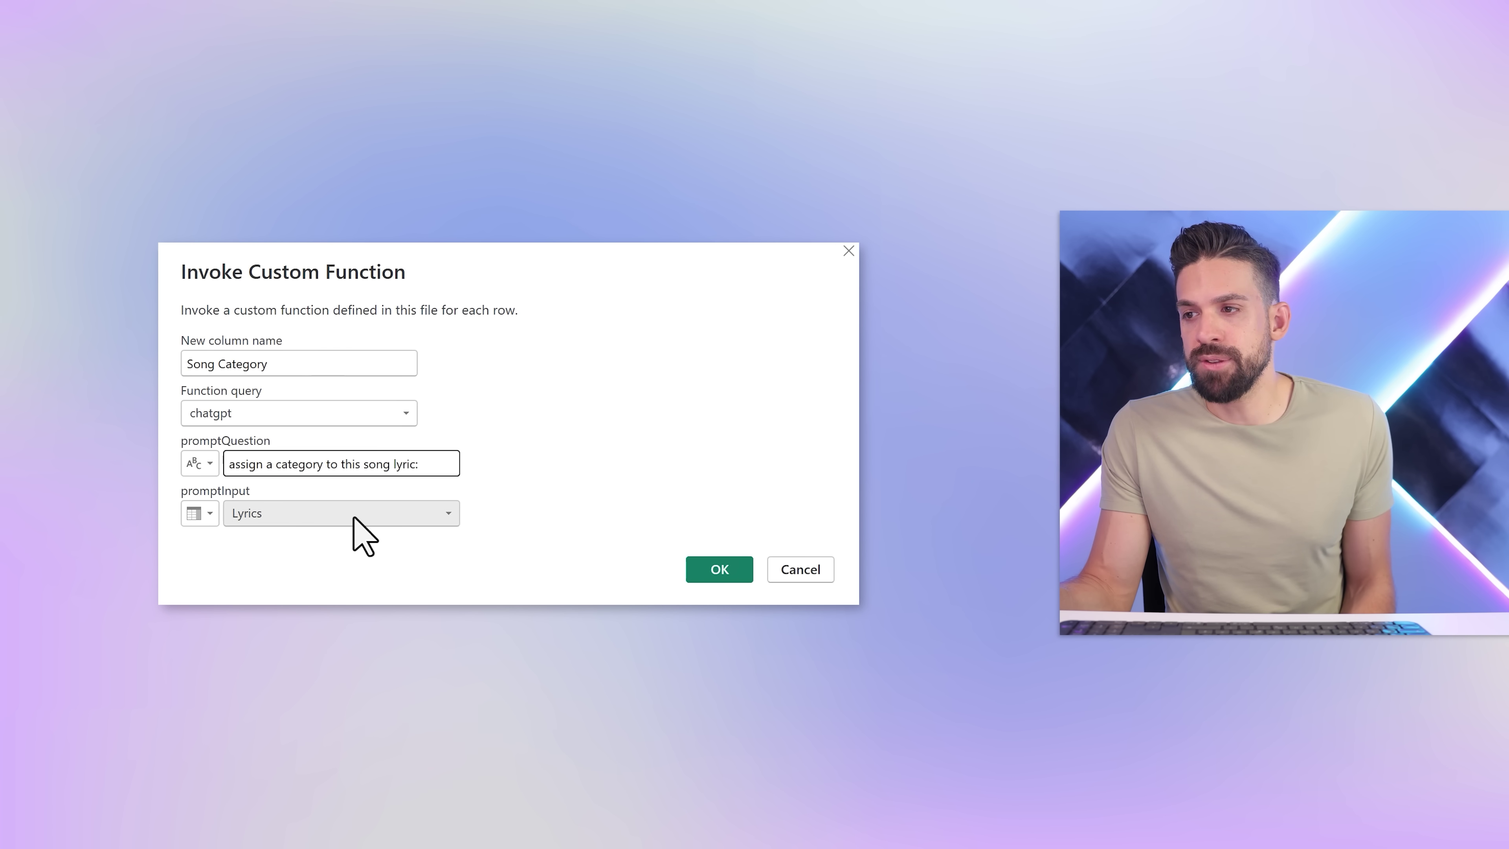
{"action": "left_click", "coordinate": [719, 571]}
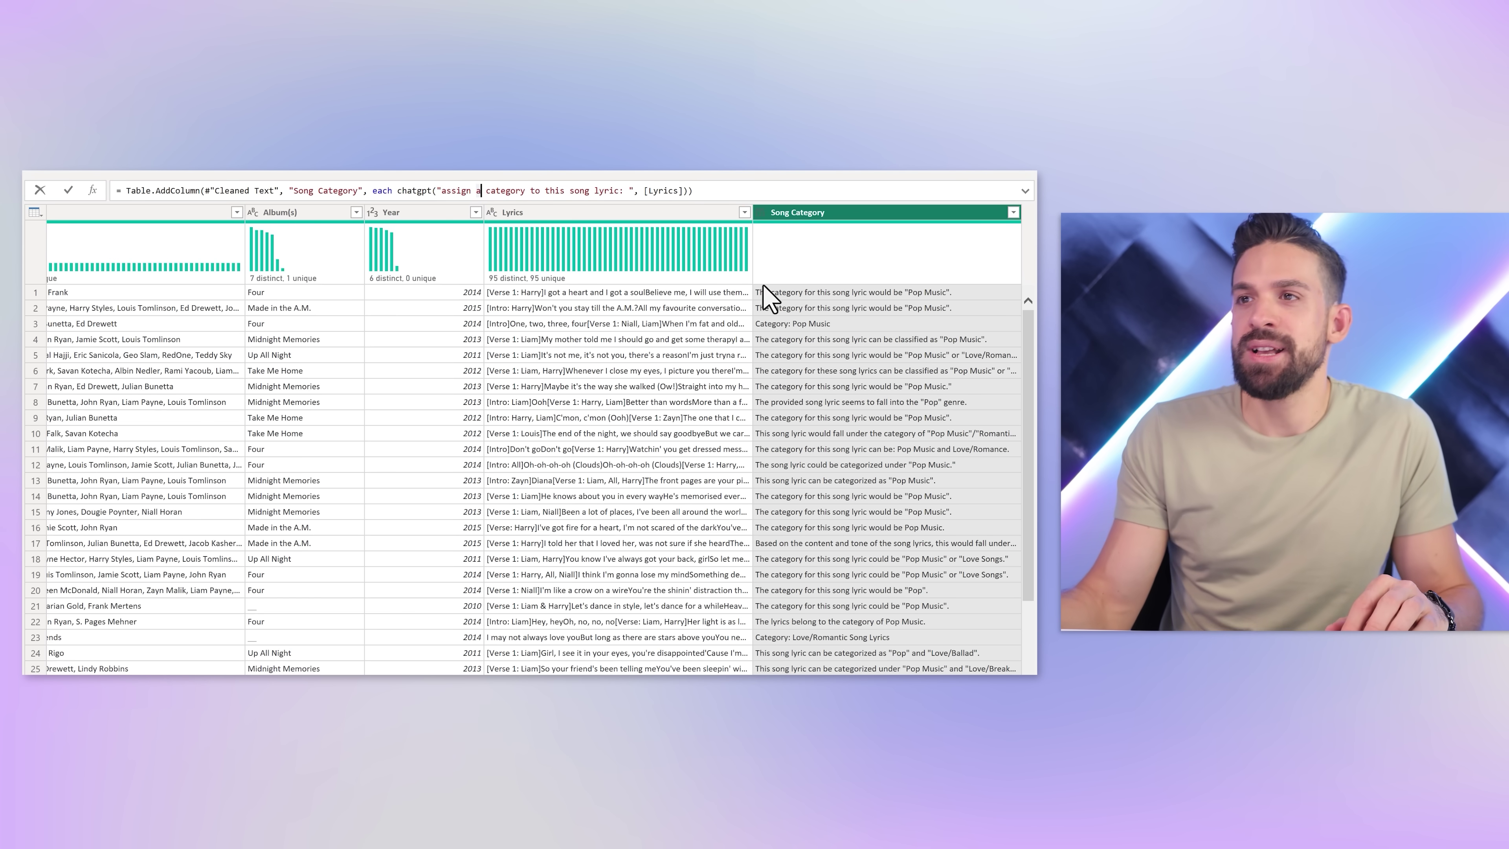
Step: Reword the prompt to 'assign a one-word category based on these song lyrics: '
{"action": "type", "text": "one-w"}
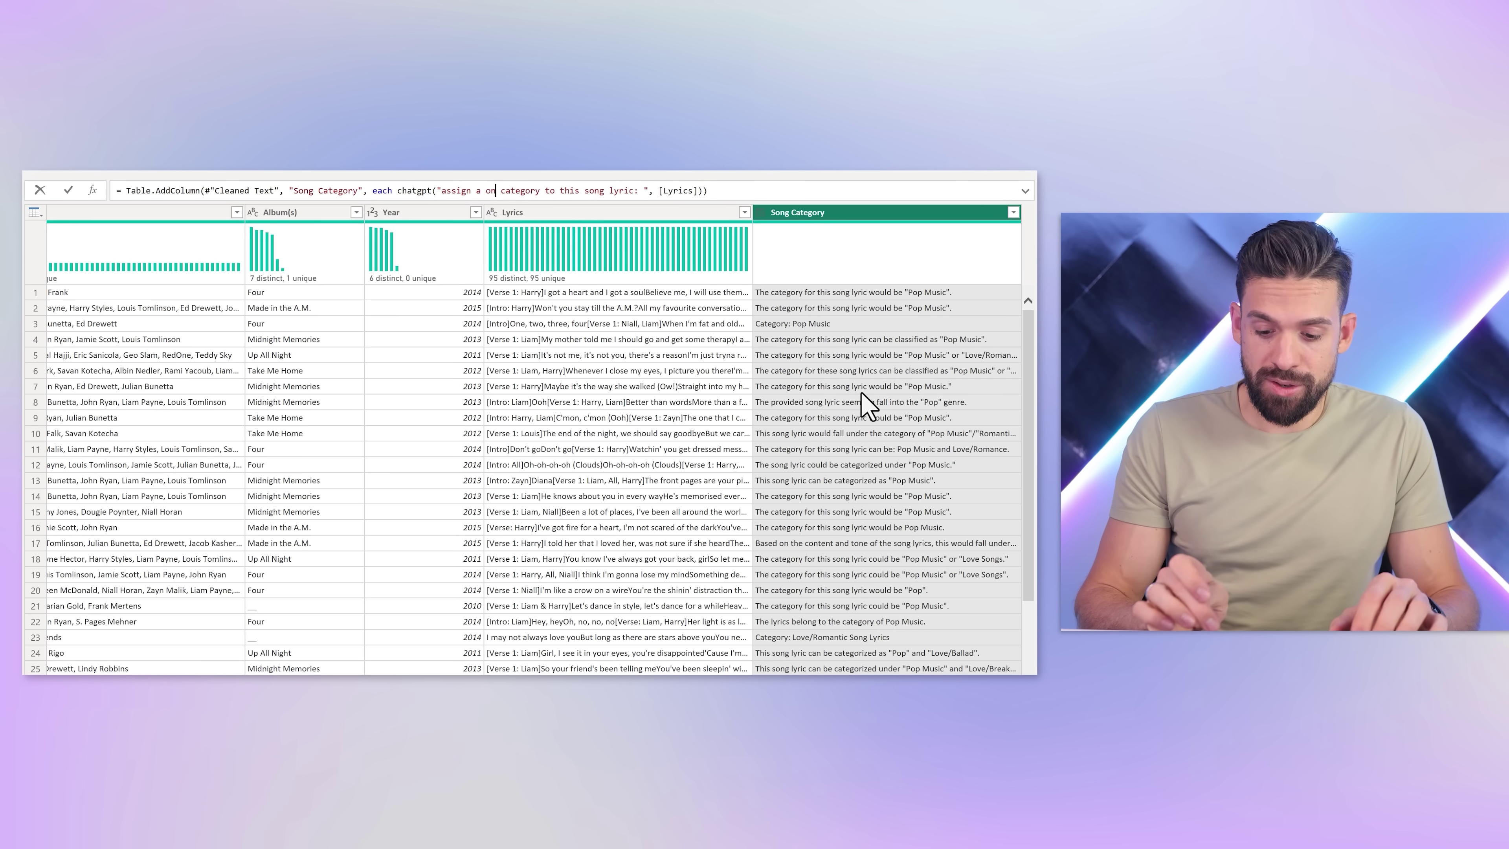
{"action": "type", "text": "ord"}
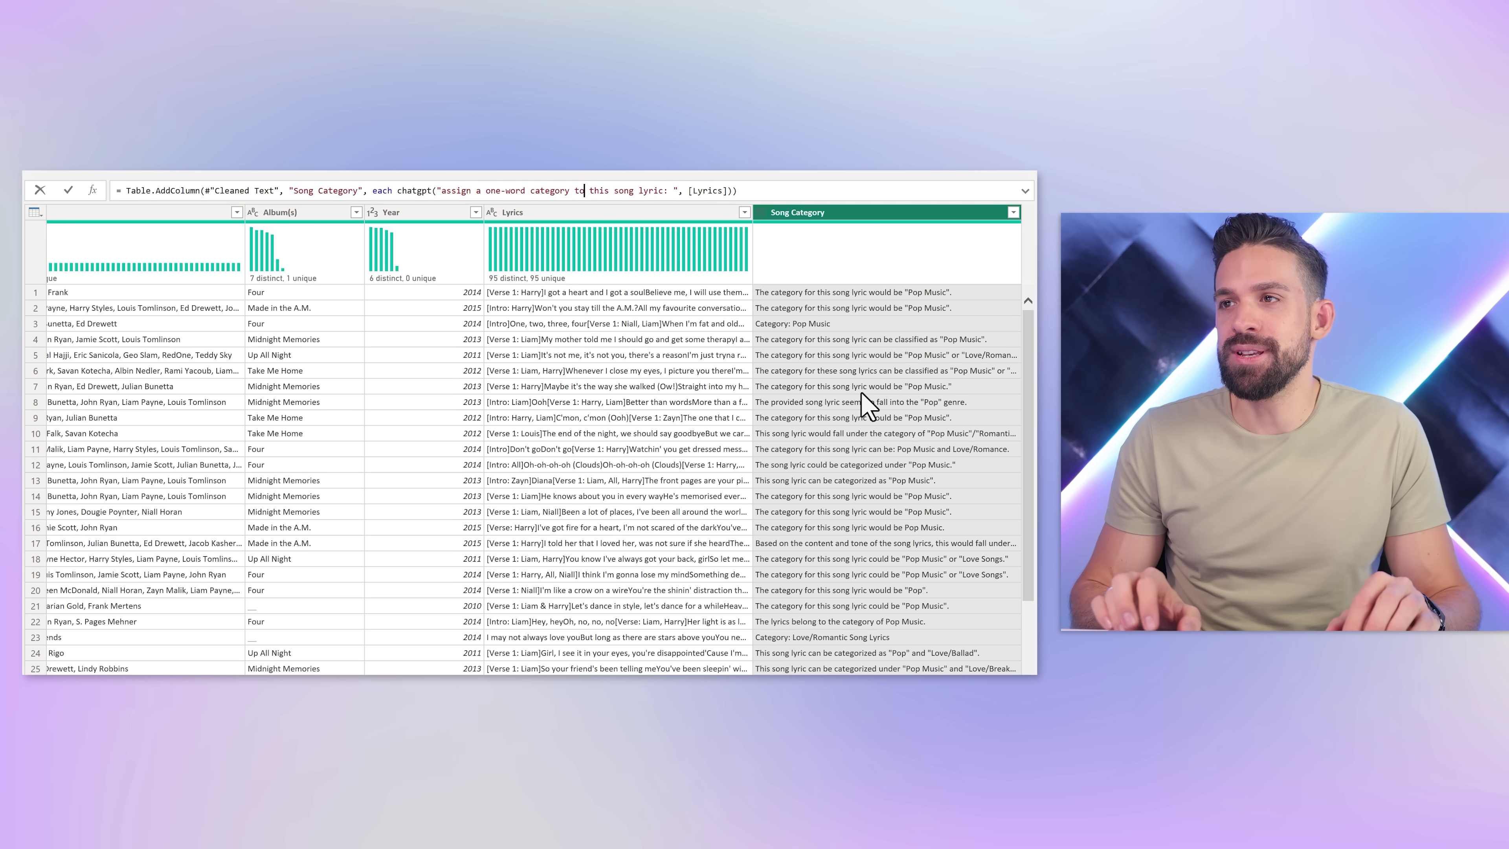
{"action": "key", "text": "ctrl+Left"}
{"action": "key", "text": "BackSpace"}
{"action": "key", "text": "BackSpace"}
{"action": "key", "text": "BackSpace"}
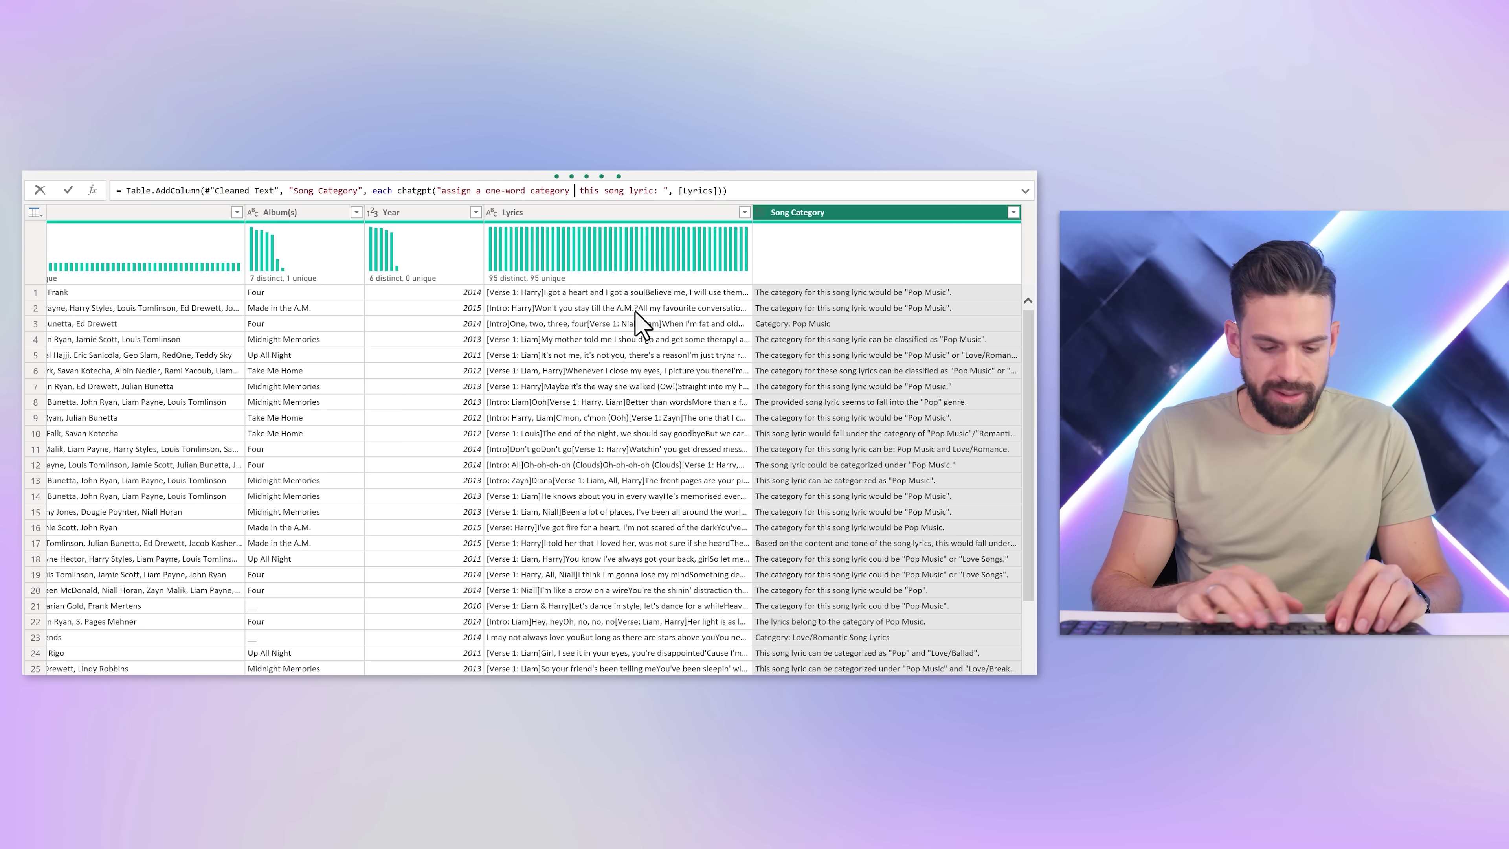
{"action": "type", "text": "based on th"}
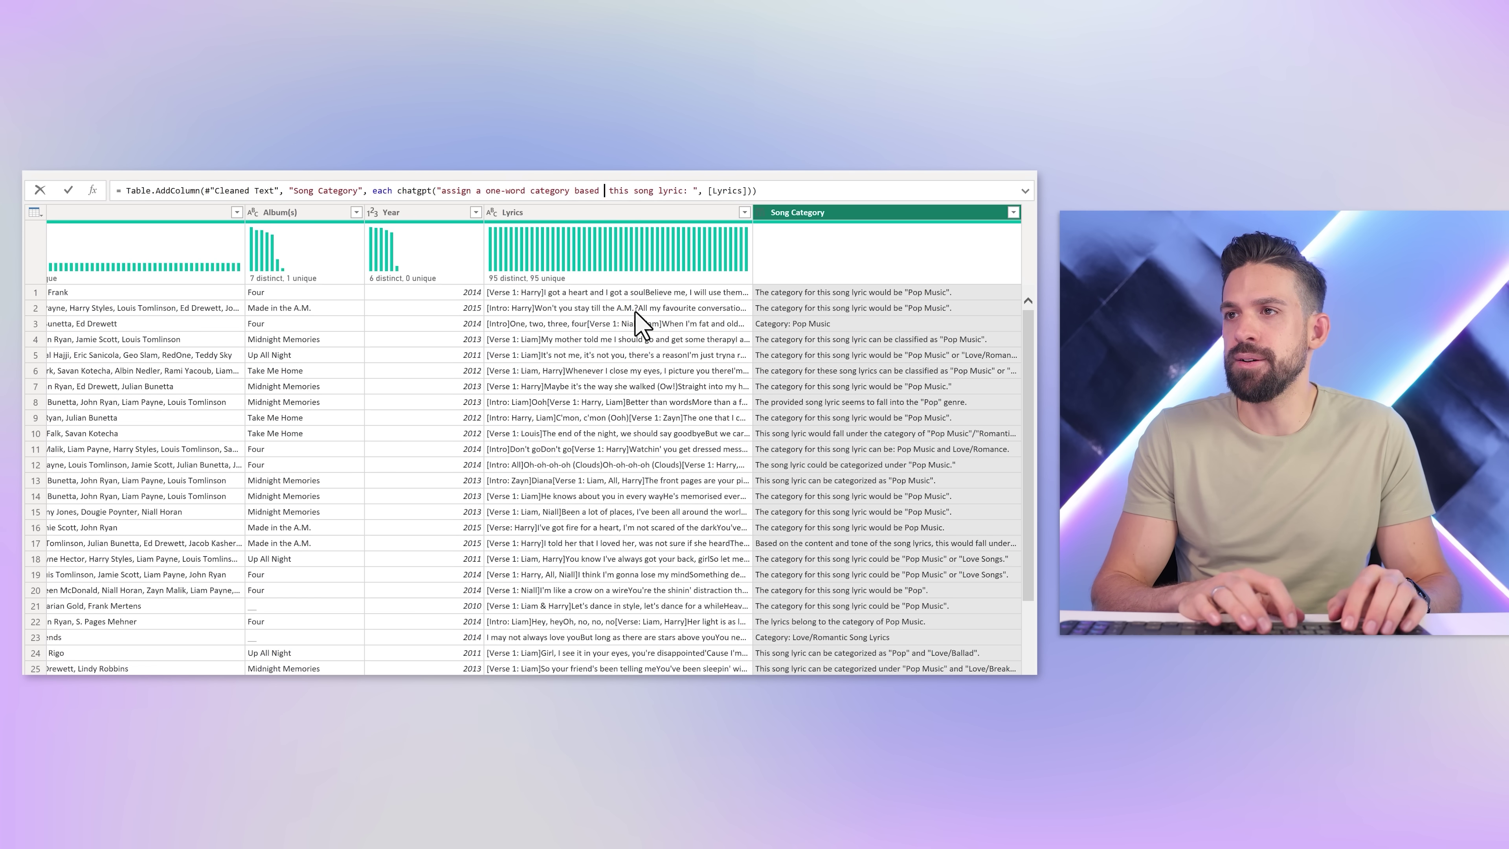
{"action": "type", "text": "ese"}
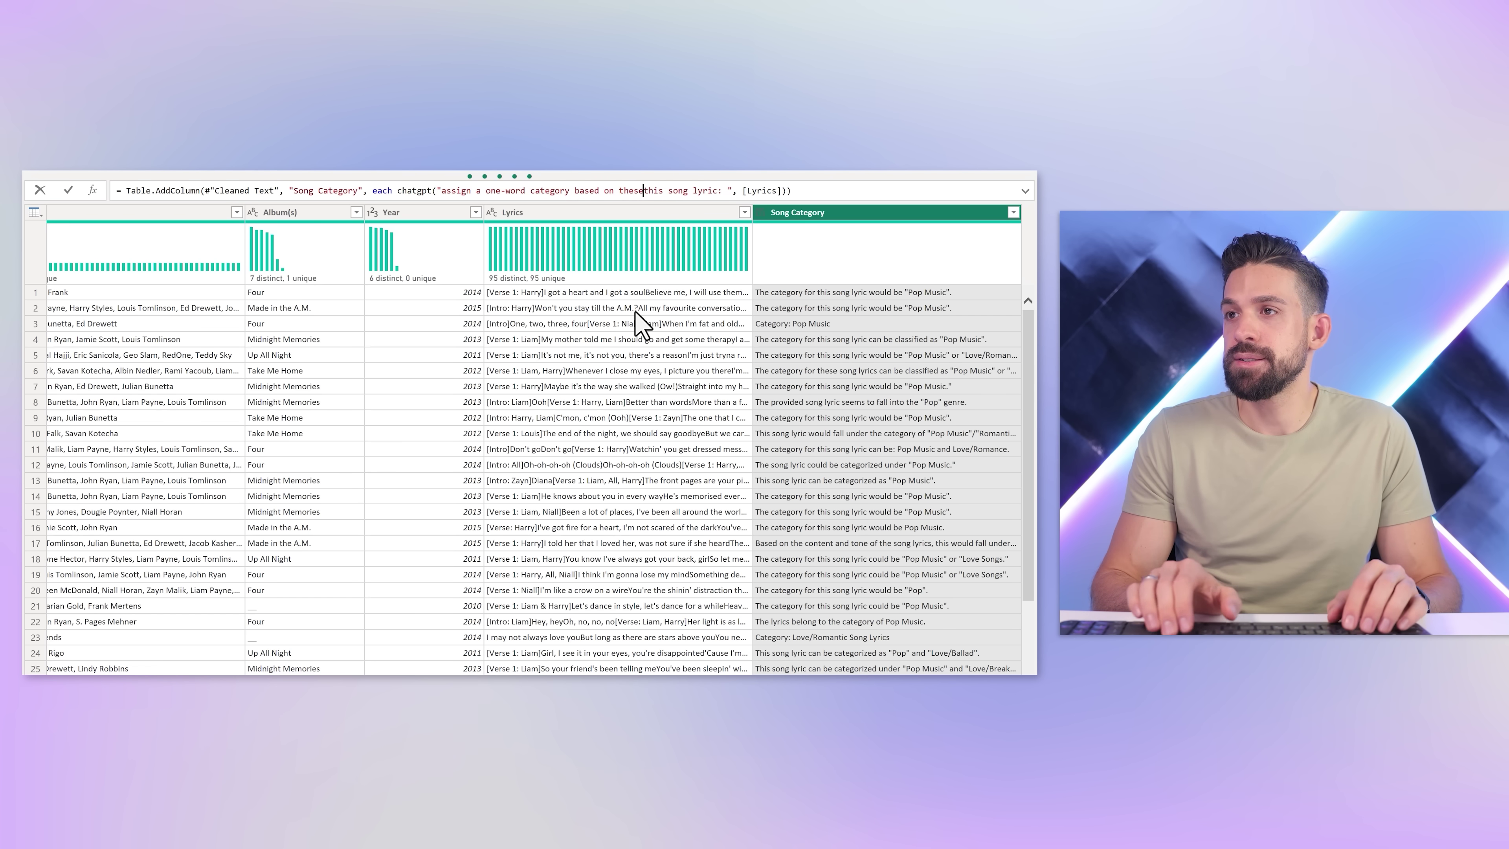
{"action": "key", "text": "Delete"}
{"action": "key", "text": "Delete"}
{"action": "key", "text": "Delete"}
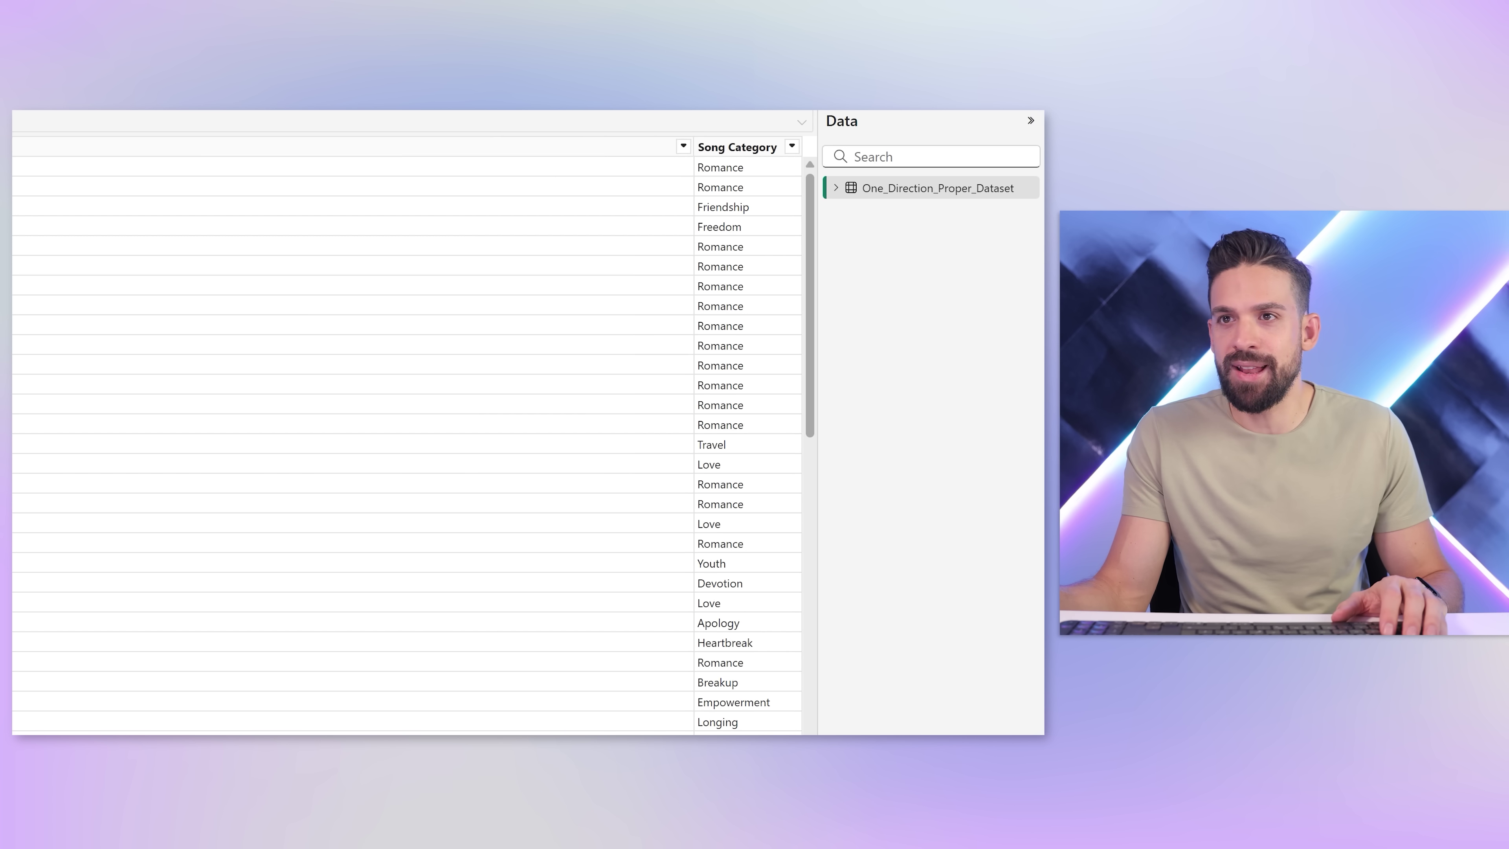
Step: Narrow the Lyrics column in Table view so the other columns show
{"action": "left_click", "coordinate": [689, 151]}
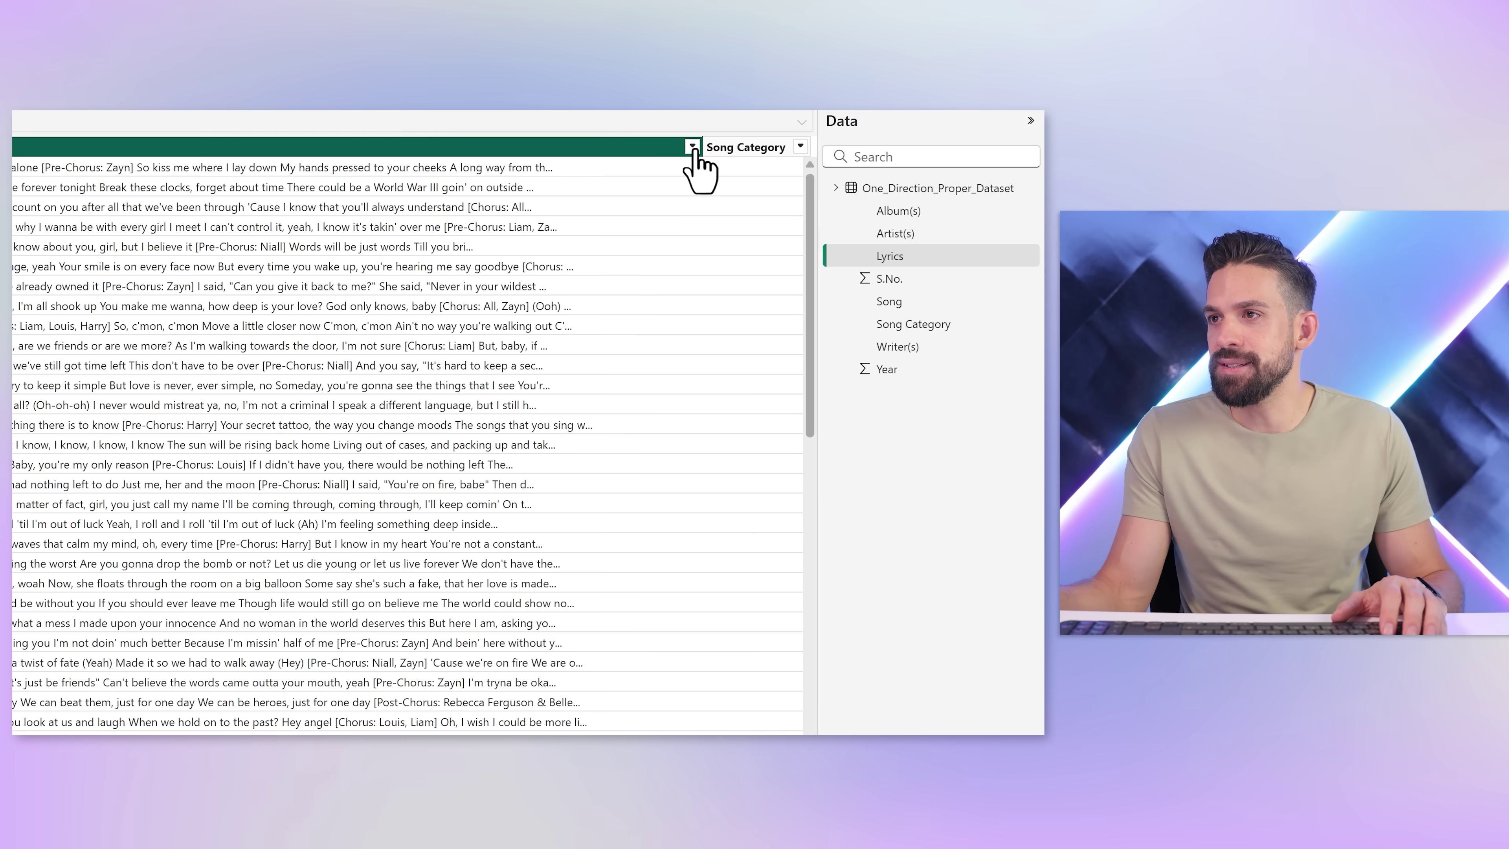
{"action": "left_click_drag", "start_coordinate": [693, 148], "coordinate": [624, 145]}
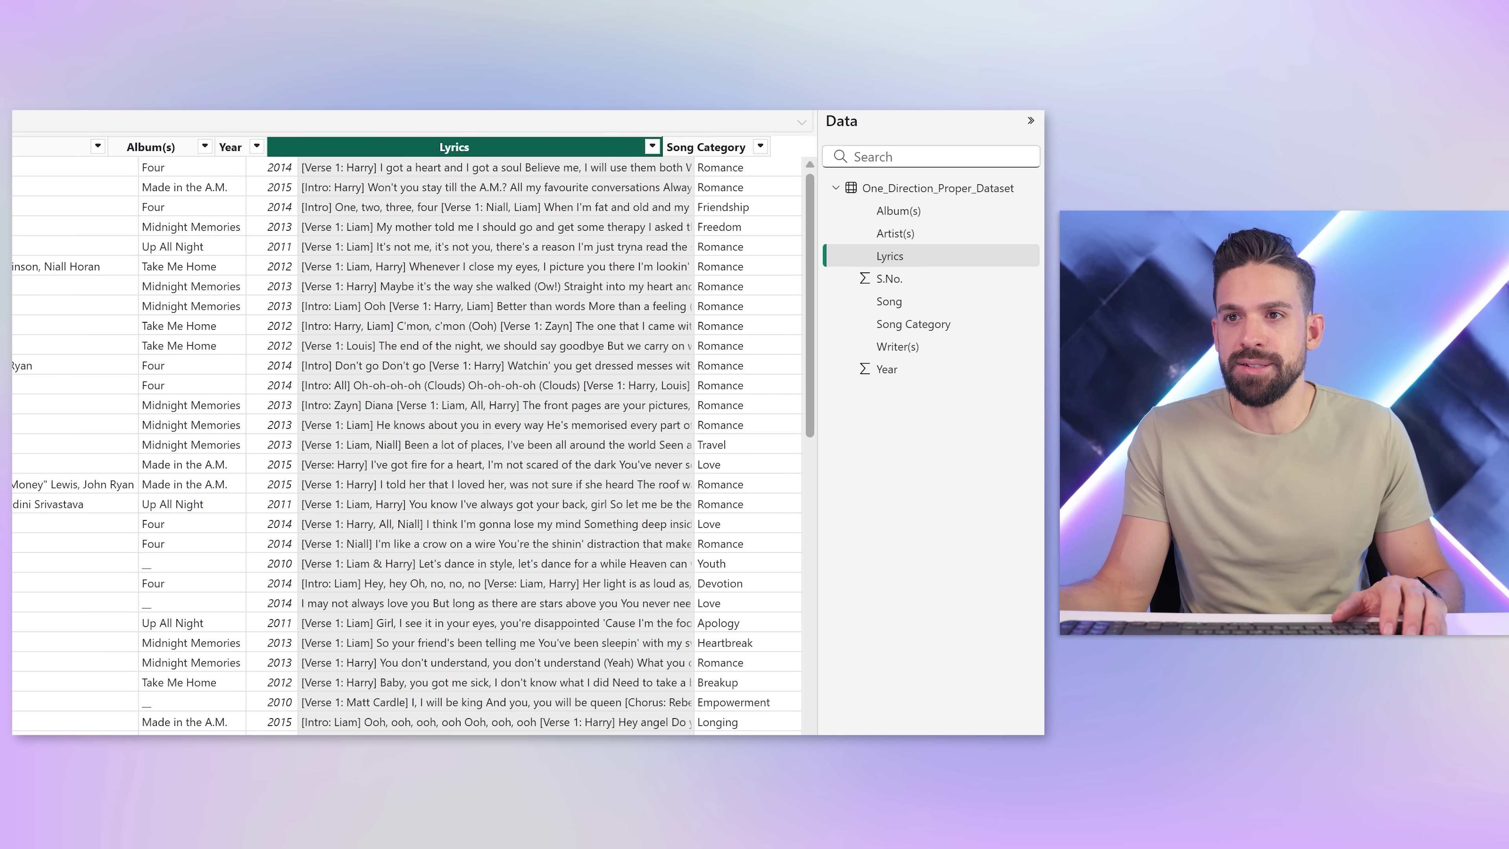